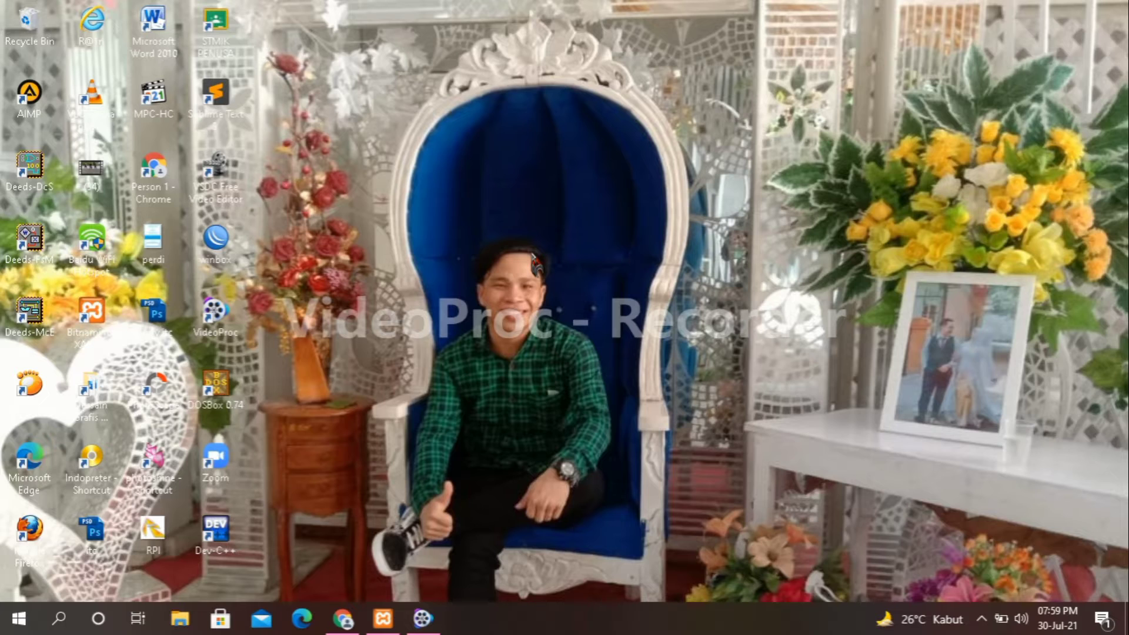
Confirm Apache and MySQL are running in XAMPP Control Panel, then launch Chrome.
{"action": "mouse_move", "coordinate": [394, 627]}
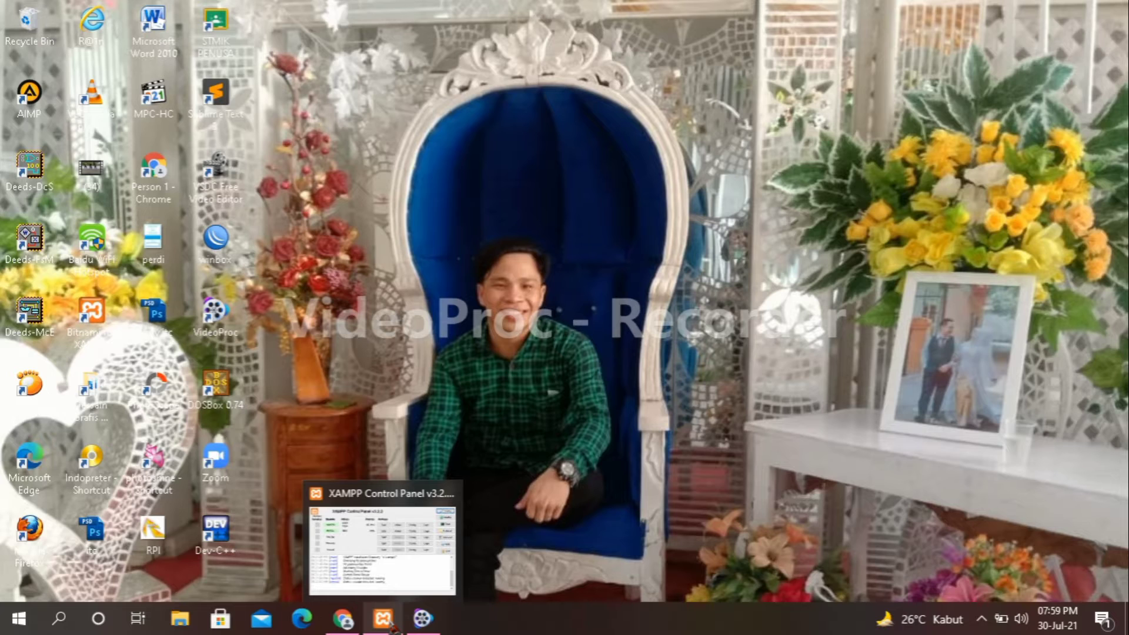
{"action": "left_click", "coordinate": [394, 628]}
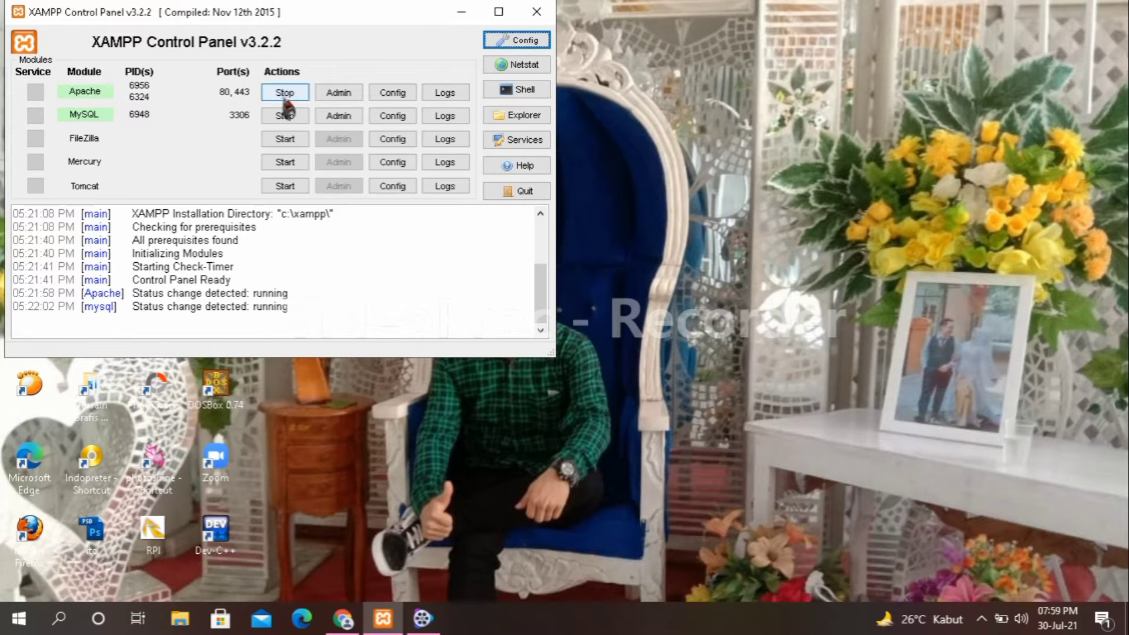
{"action": "left_click", "coordinate": [461, 12]}
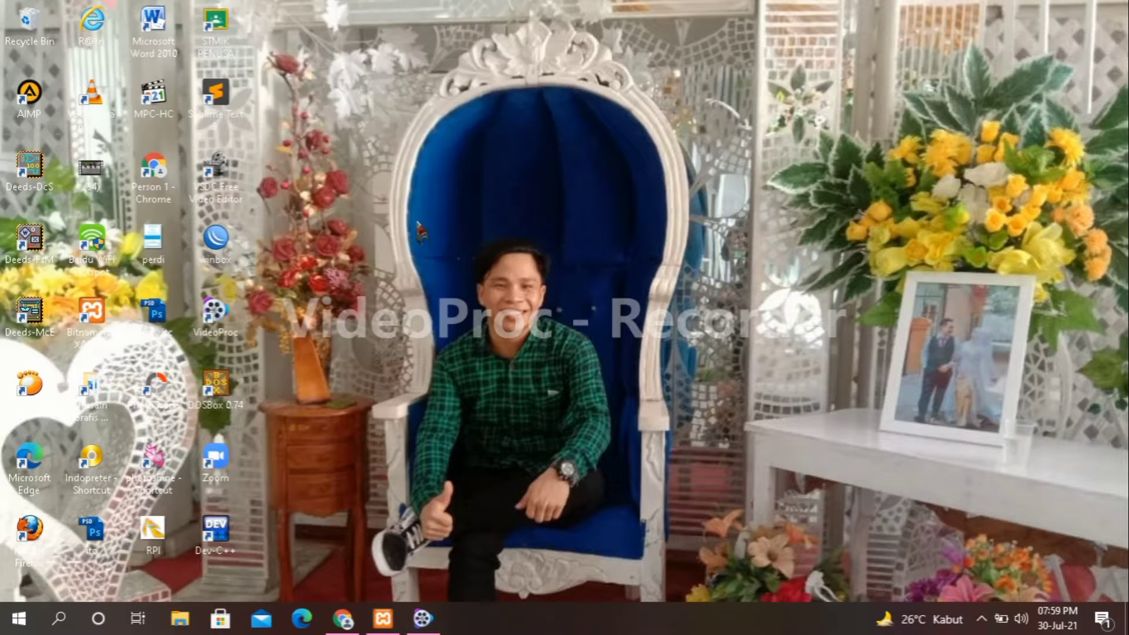
{"action": "left_click", "coordinate": [343, 618]}
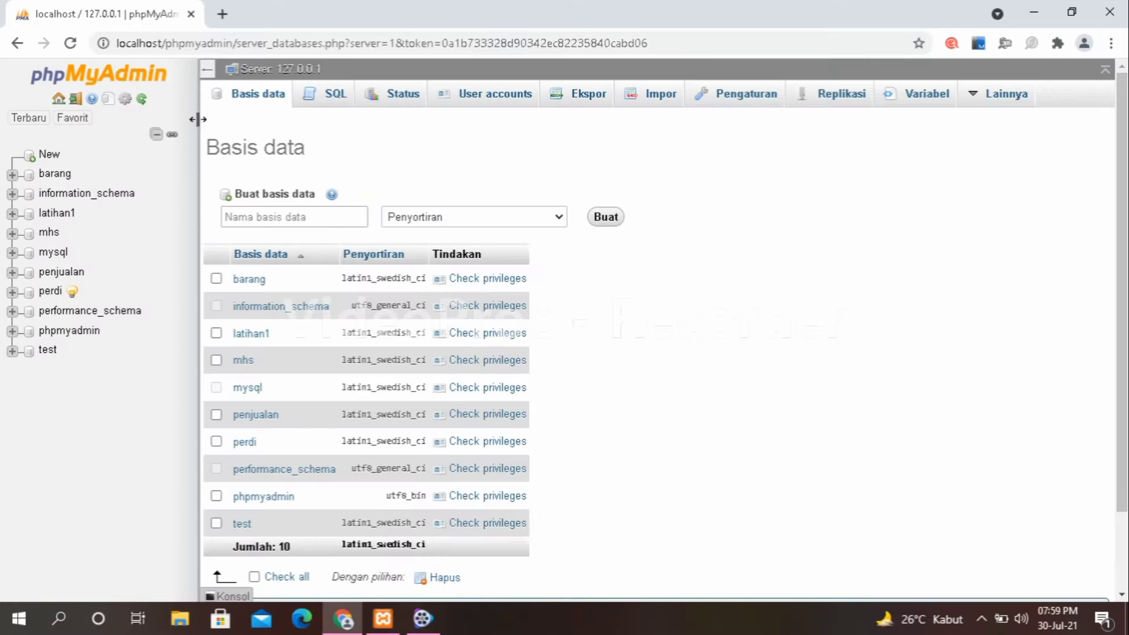
Create a new database named 'Mahasiswa' from the Basis data page.
{"action": "left_click", "coordinate": [277, 218]}
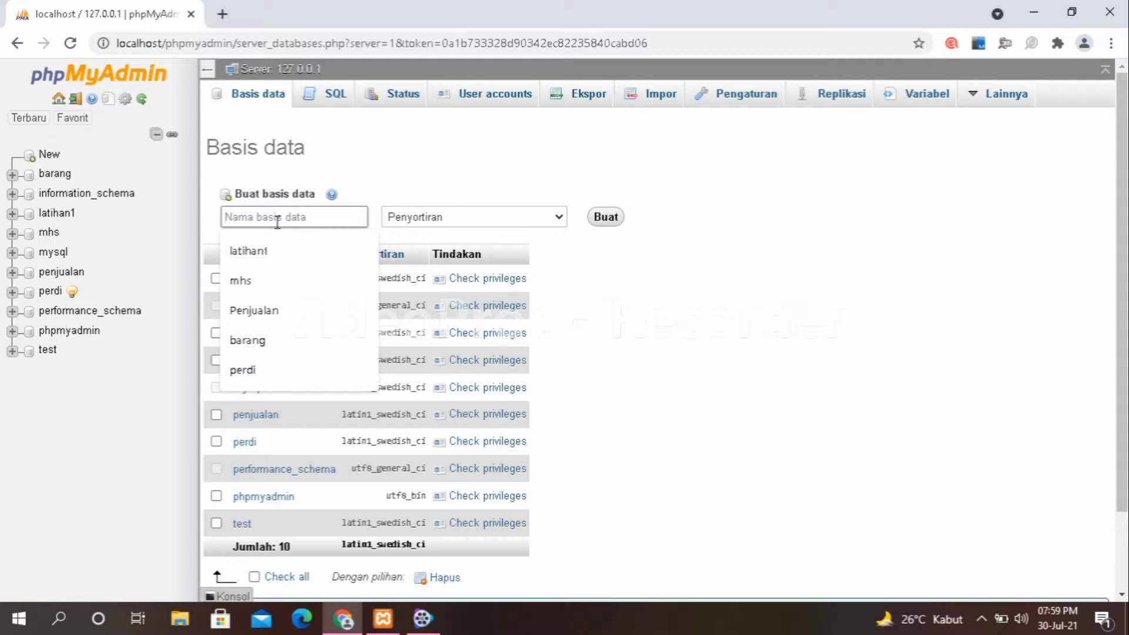
{"action": "type", "text": "Maha"}
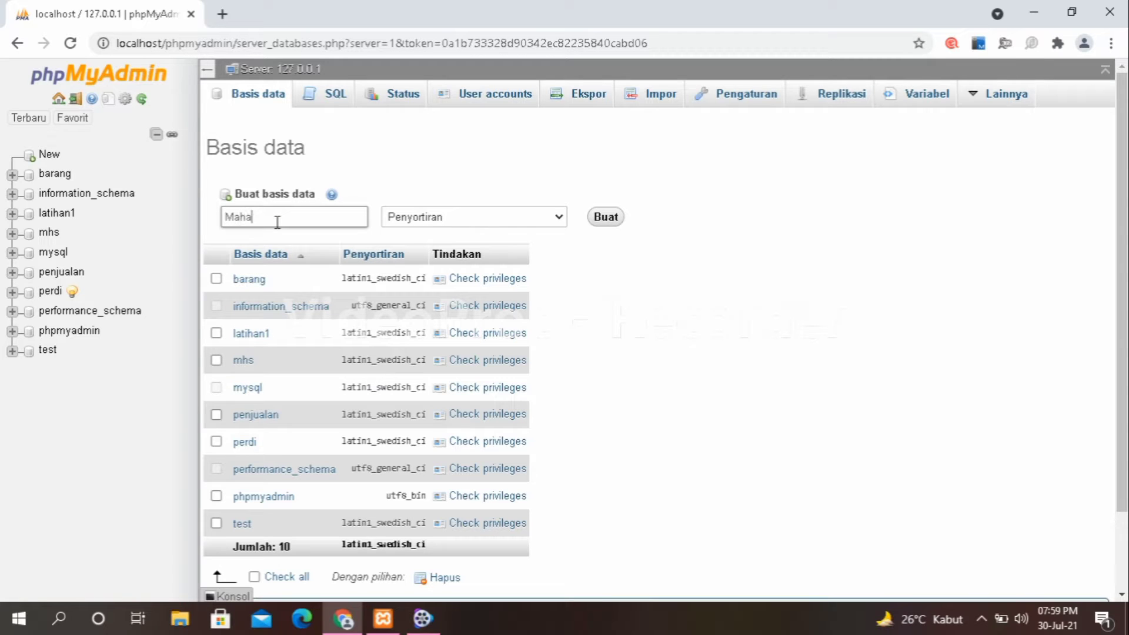
{"action": "type", "text": "siswa"}
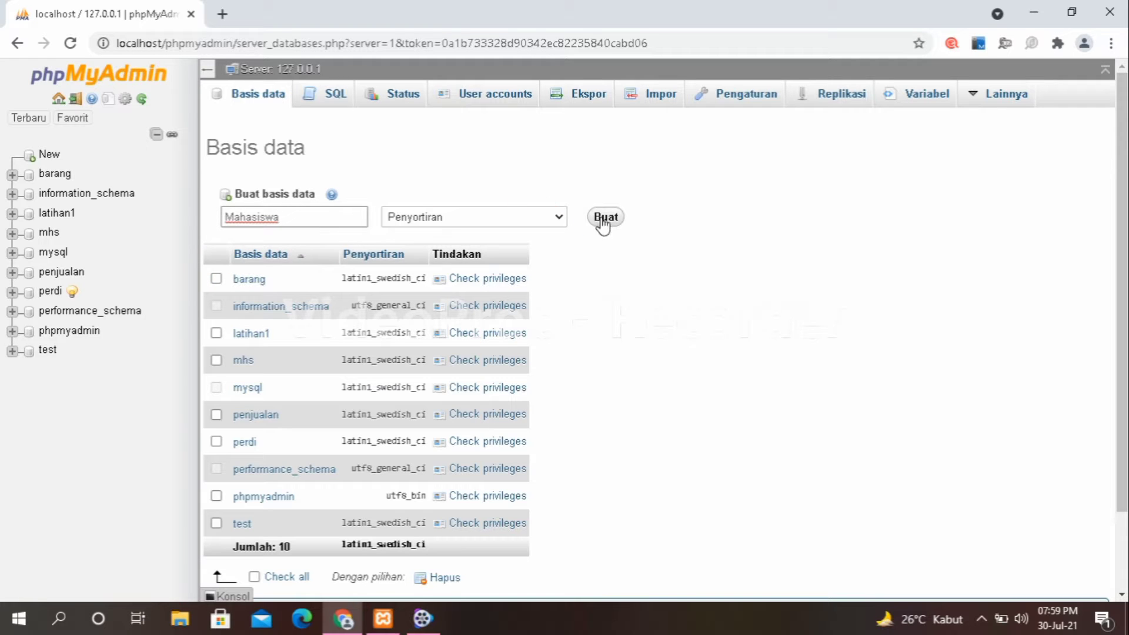
{"action": "left_click", "coordinate": [604, 220]}
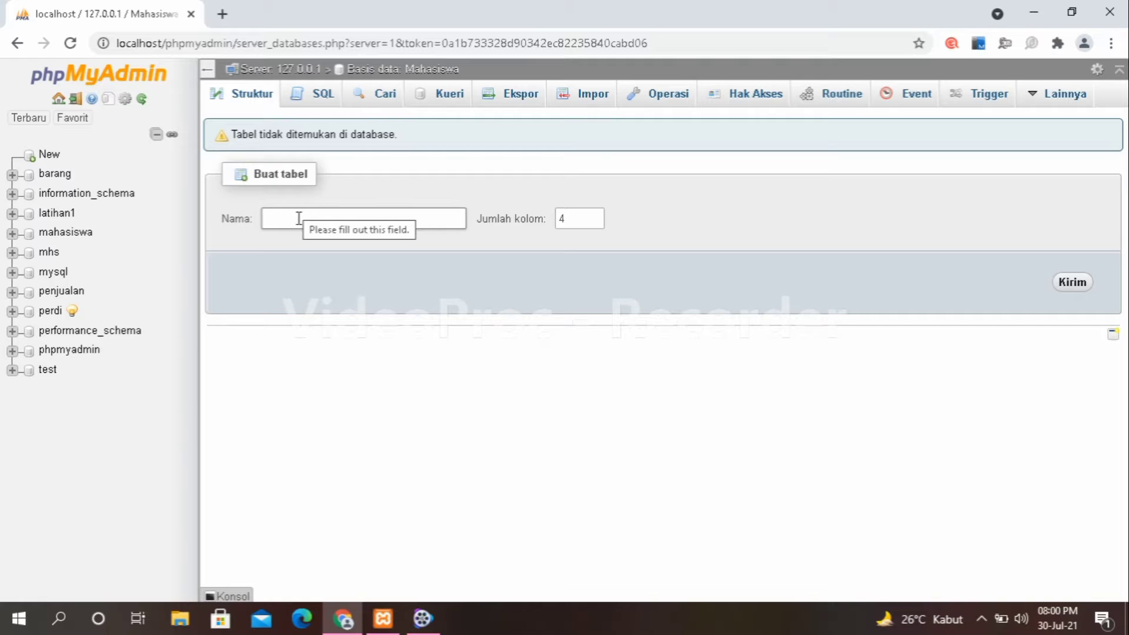
Create a table named 'Biodata' with 4 columns in Mahasiswa.
{"action": "left_click", "coordinate": [299, 218]}
{"action": "type", "text": "B"}
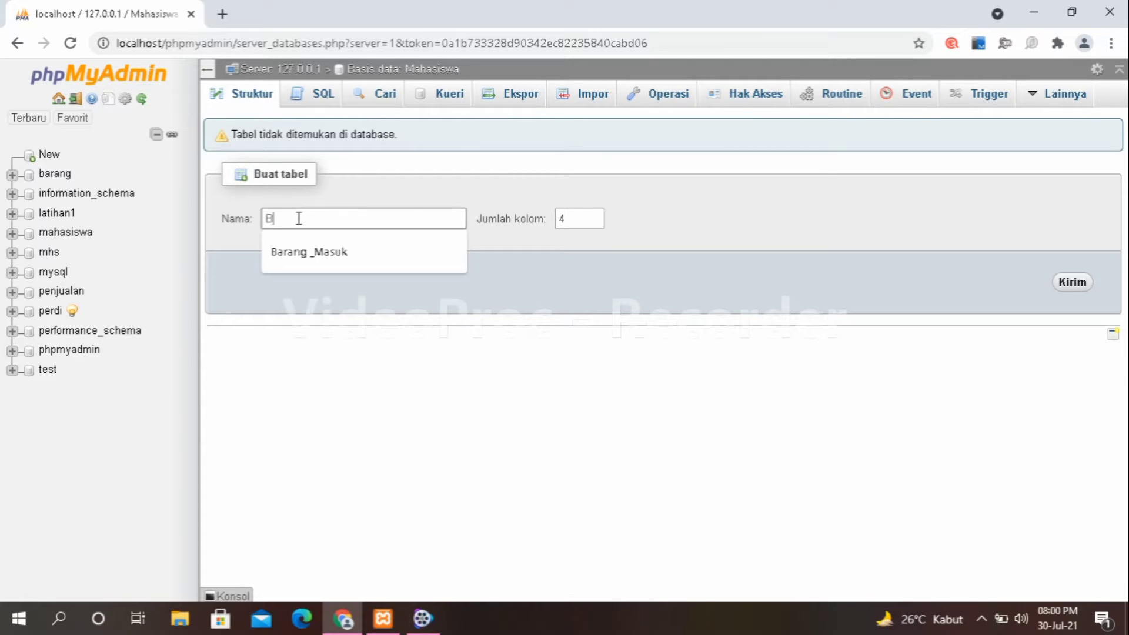
{"action": "type", "text": "ioda"}
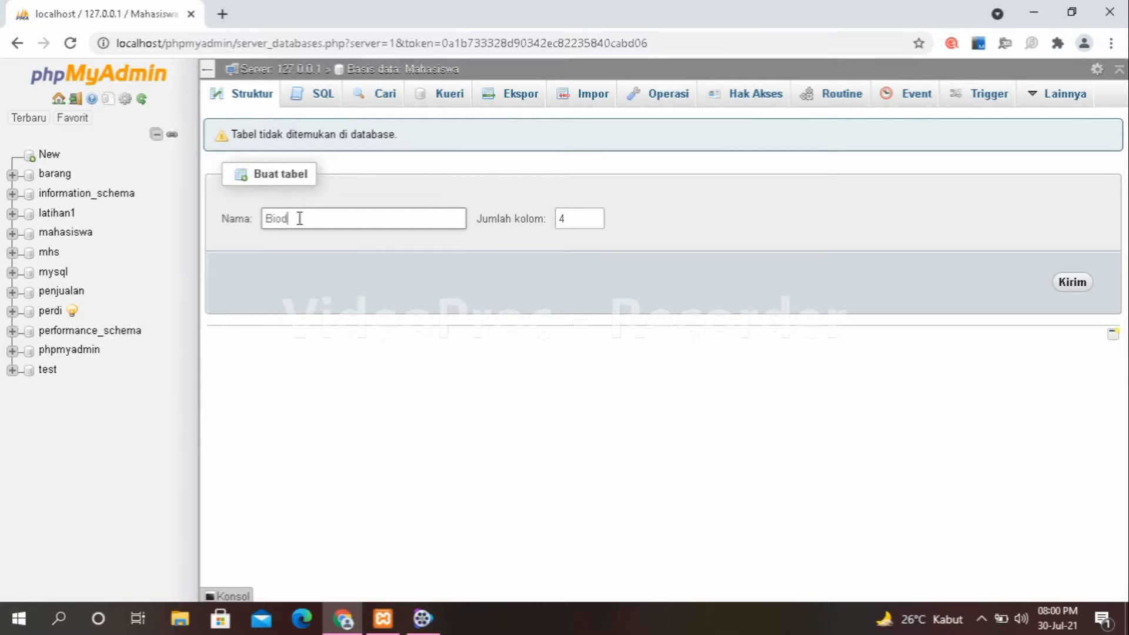
{"action": "type", "text": "ta"}
{"action": "left_click", "coordinate": [1070, 281]}
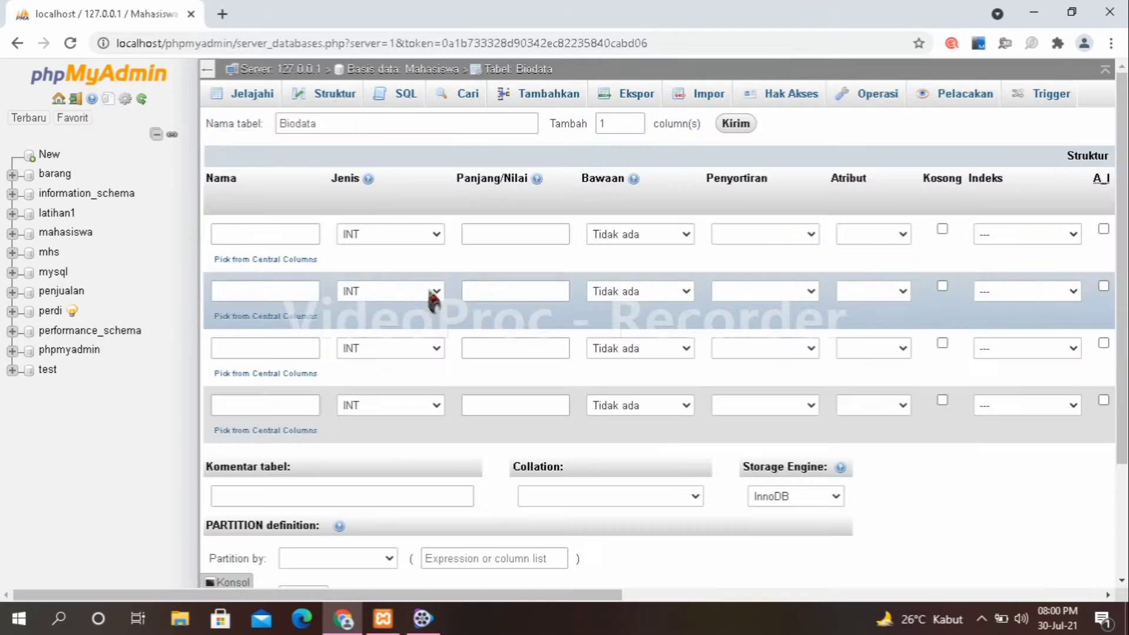
Name the first two Biodata columns 'id' and 'NIM'.
{"action": "left_click", "coordinate": [250, 235]}
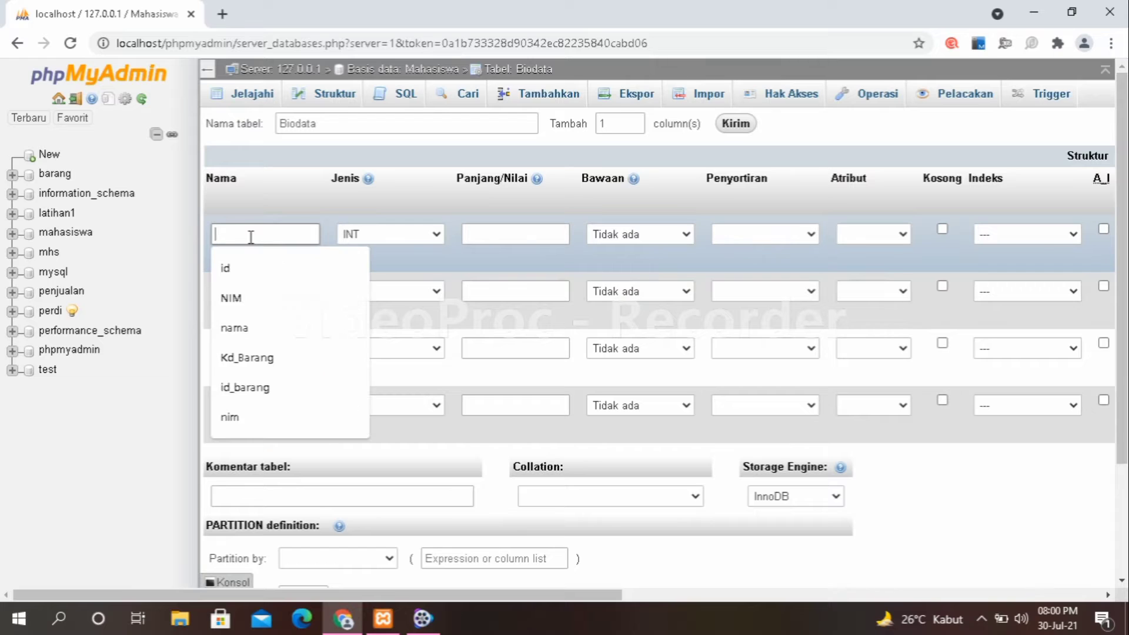
{"action": "type", "text": "id"}
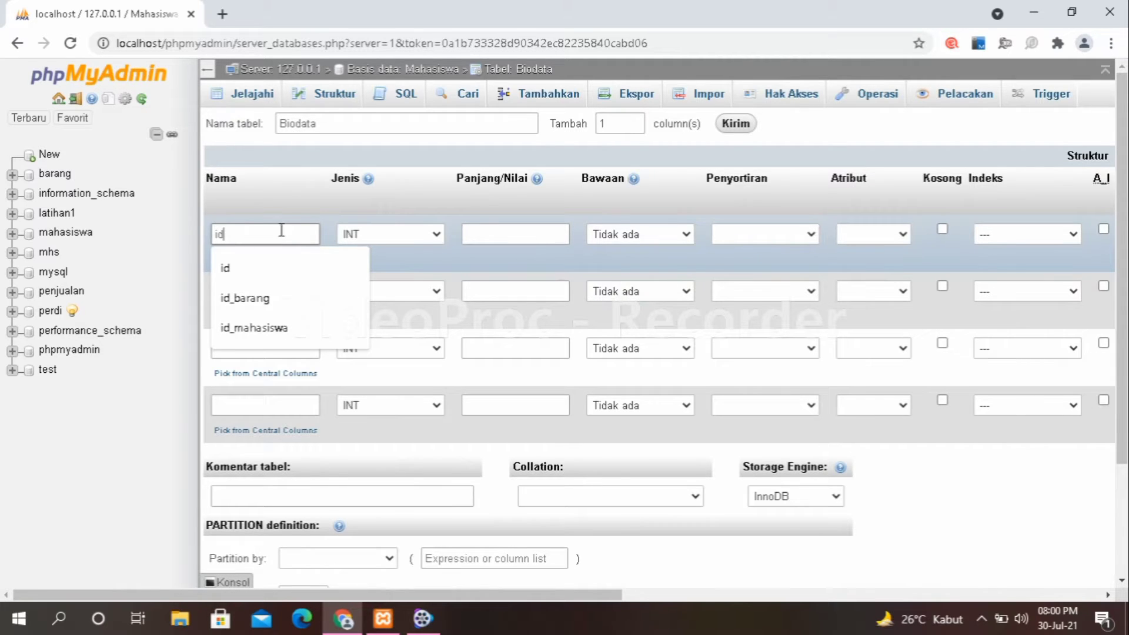
{"action": "left_click", "coordinate": [241, 293]}
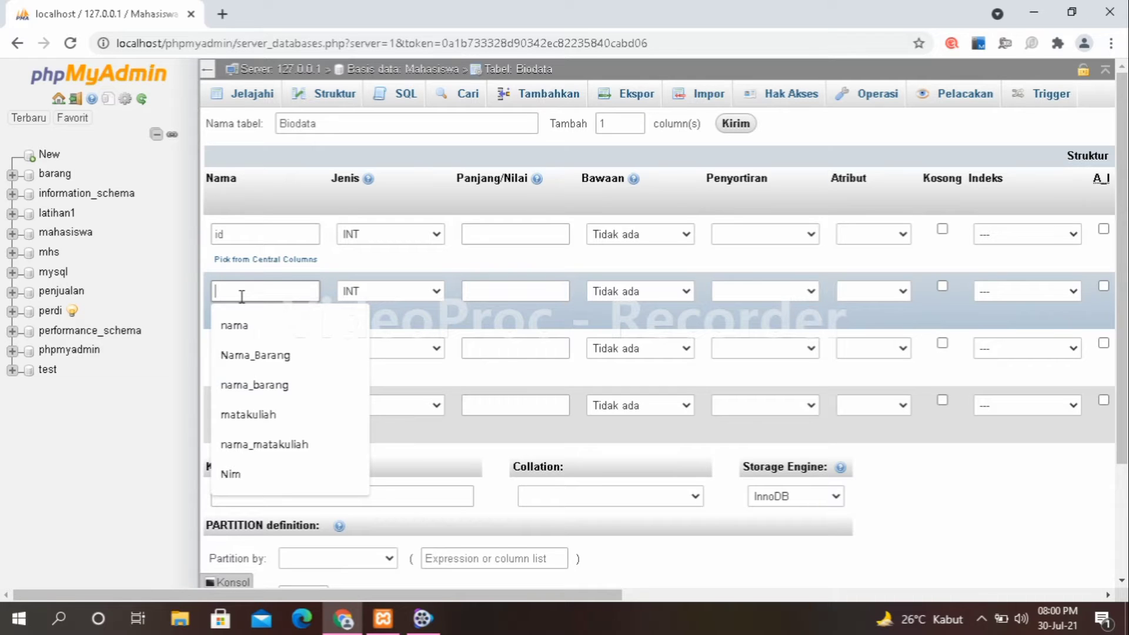
{"action": "type", "text": "Ni"}
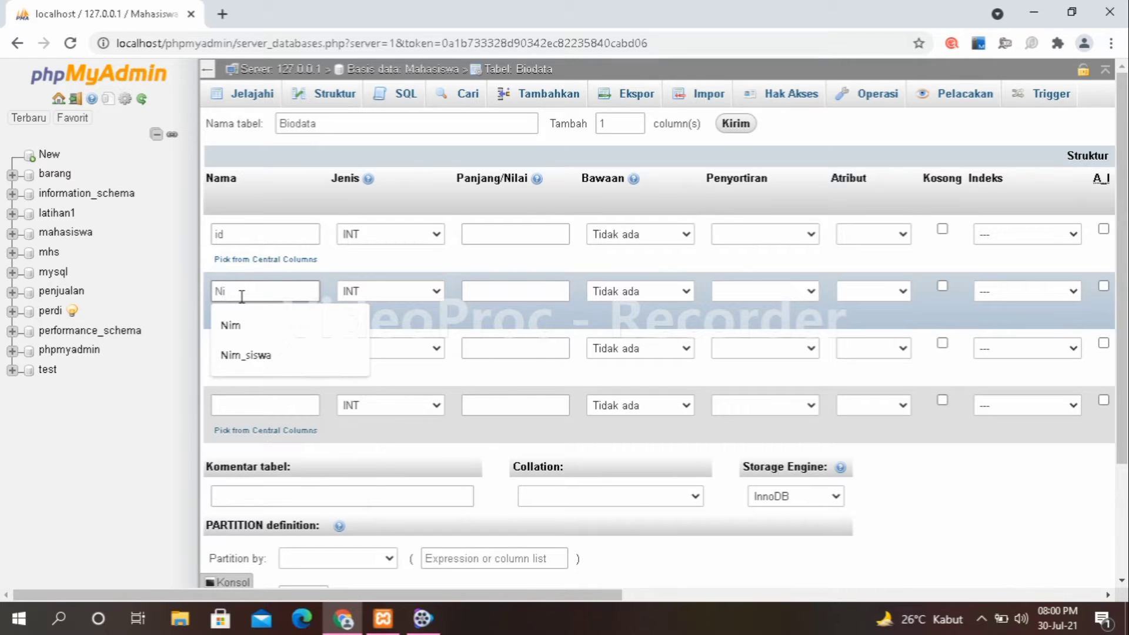
{"action": "key", "text": "BackSpace"}
{"action": "type", "text": "im"}
{"action": "key", "text": "BackSpace"}
{"action": "key", "text": "BackSpace"}
{"action": "type", "text": "IM"}
{"action": "left_click", "coordinate": [335, 272]}
Name the third and fourth Biodata columns 'Nama' and 'Alamat'.
{"action": "left_click", "coordinate": [244, 347]}
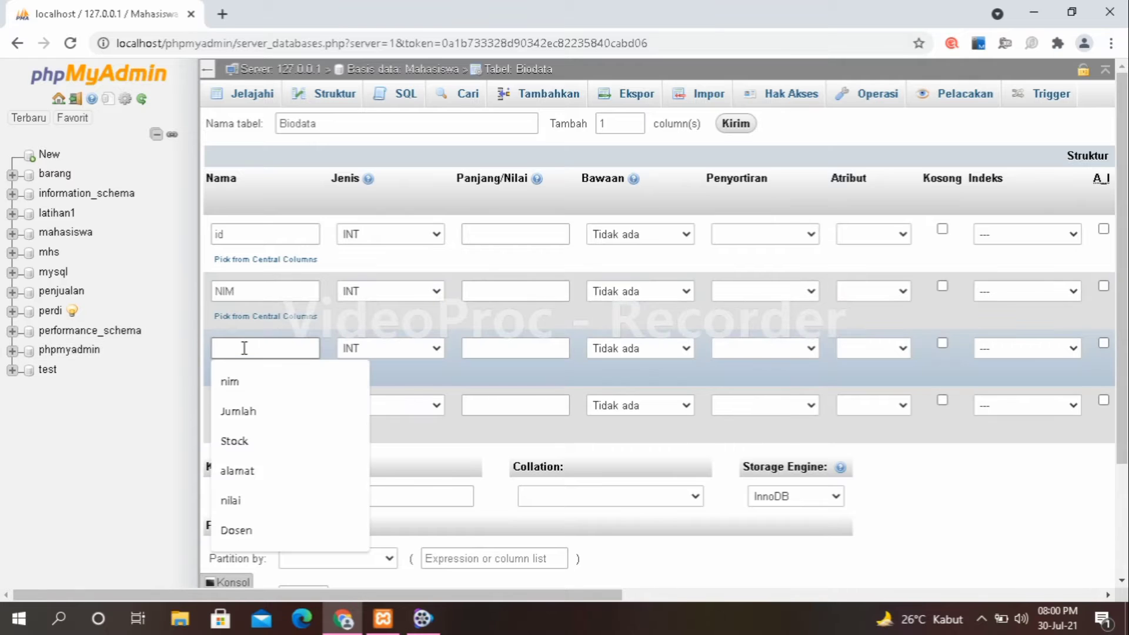
{"action": "type", "text": "Nama"}
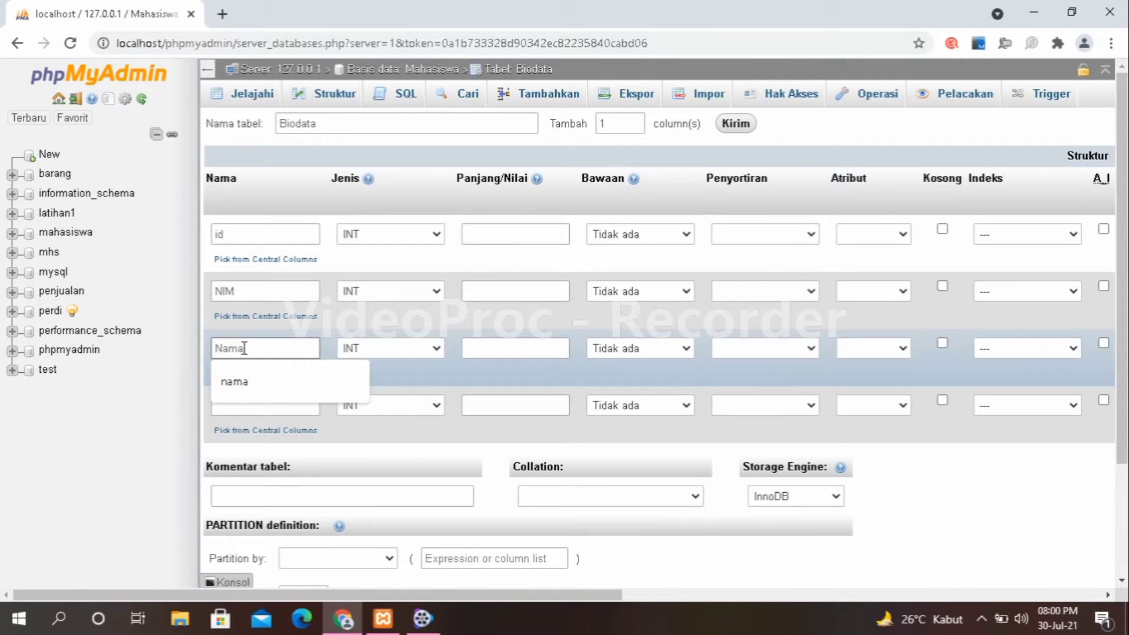
{"action": "left_click", "coordinate": [346, 329]}
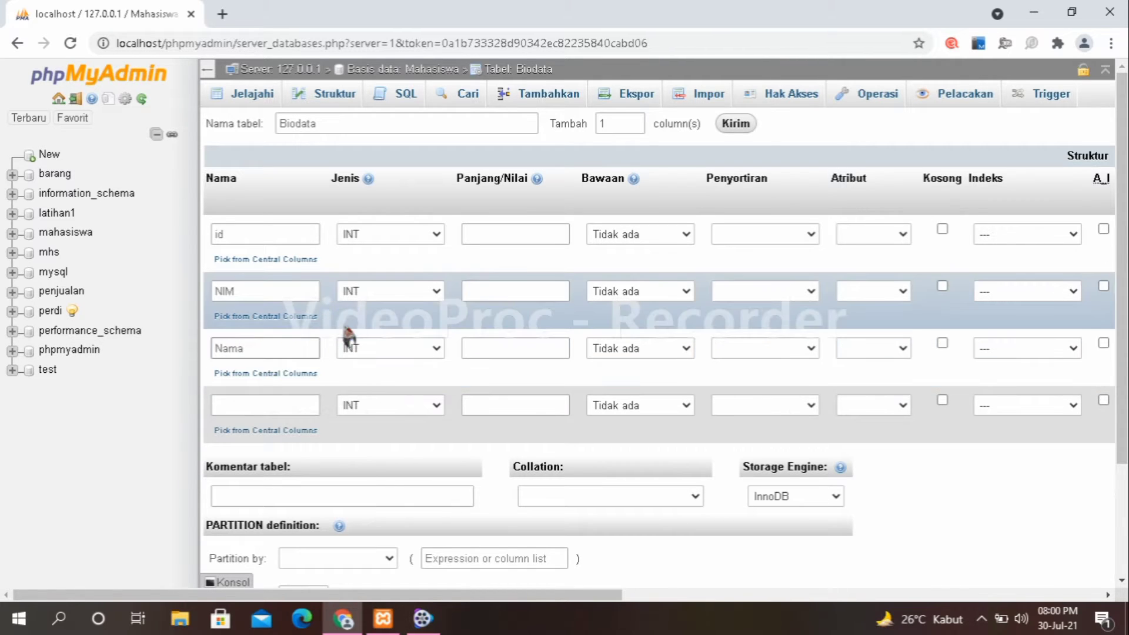
{"action": "left_click", "coordinate": [274, 401]}
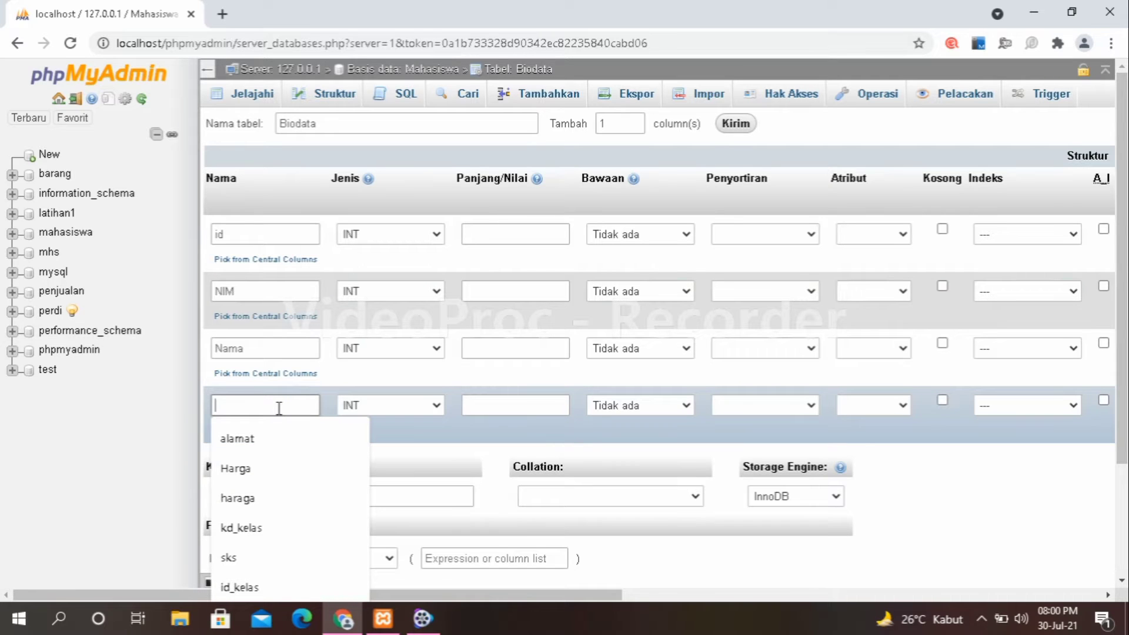
{"action": "type", "text": "Alama"}
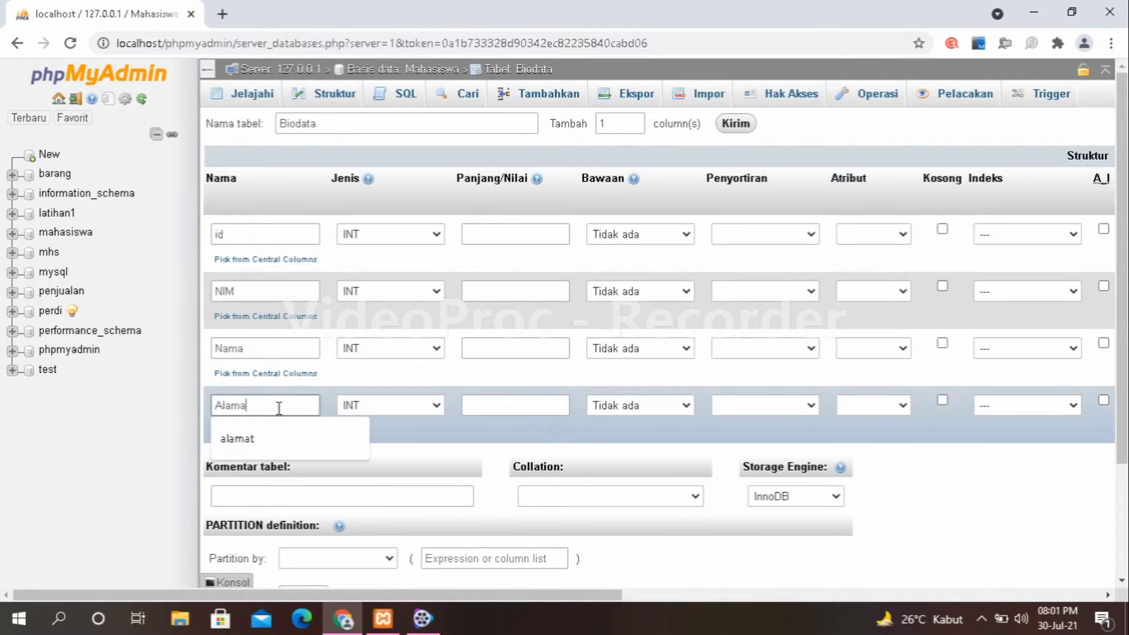
{"action": "type", "text": "t"}
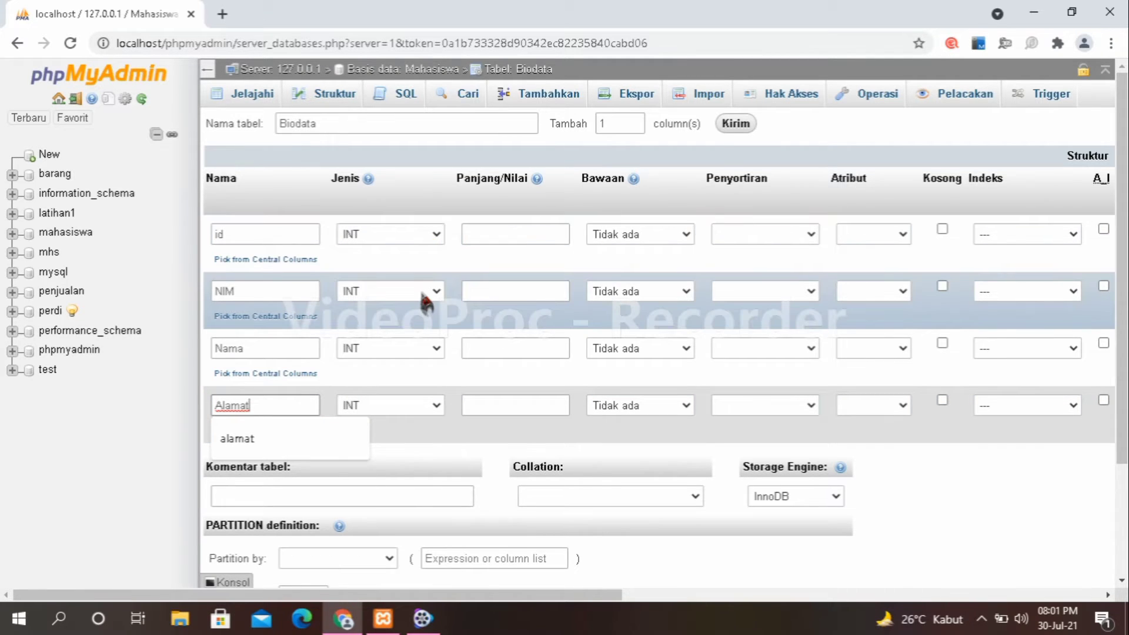
{"action": "key", "text": "Escape"}
{"action": "left_click", "coordinate": [437, 351]}
{"action": "left_click", "coordinate": [437, 352]}
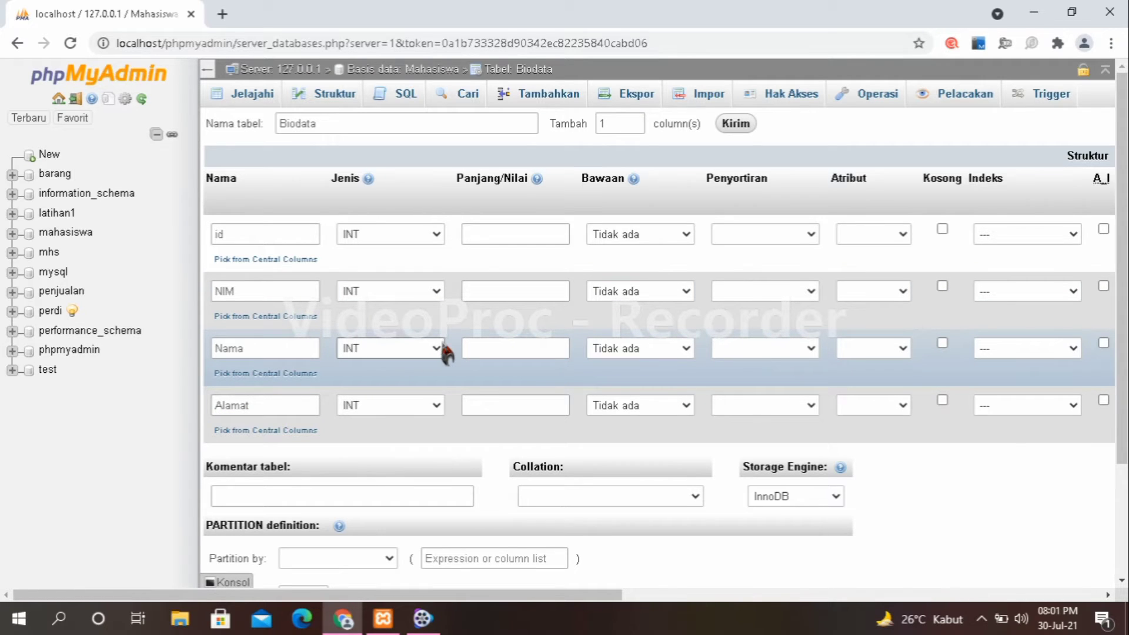
Change the Nama and Alamat column types to VARCHAR.
{"action": "left_click", "coordinate": [441, 349]}
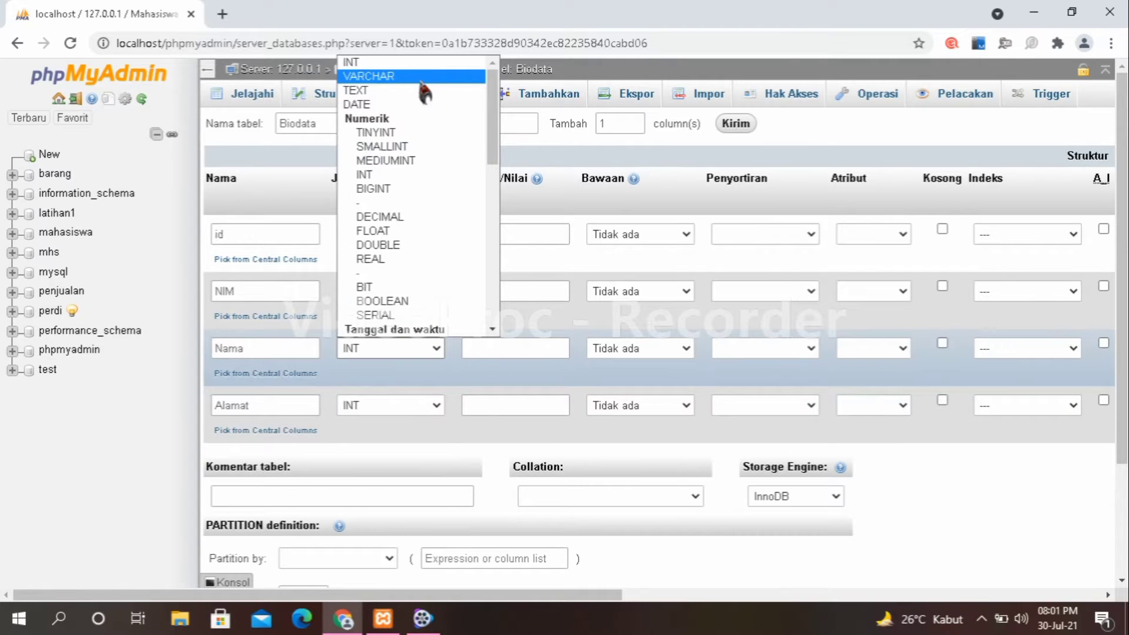
{"action": "left_click", "coordinate": [420, 76]}
{"action": "left_click", "coordinate": [435, 405]}
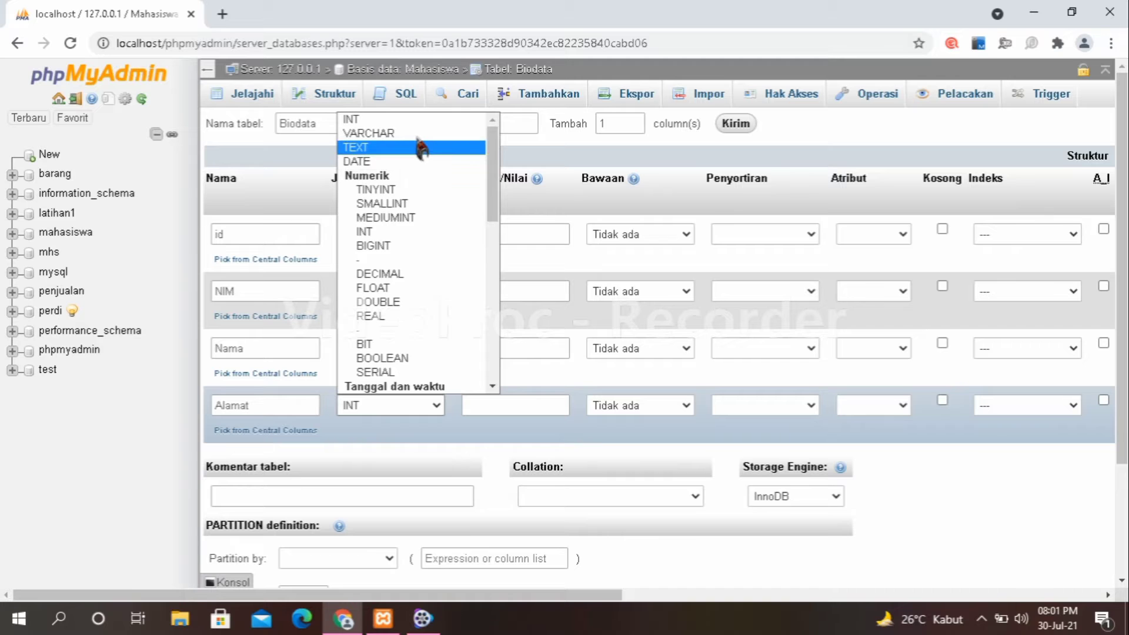
{"action": "left_click", "coordinate": [411, 133]}
Set column lengths: id 11, NIM 11, Nama 50, Alamat 60.
{"action": "left_click", "coordinate": [479, 234]}
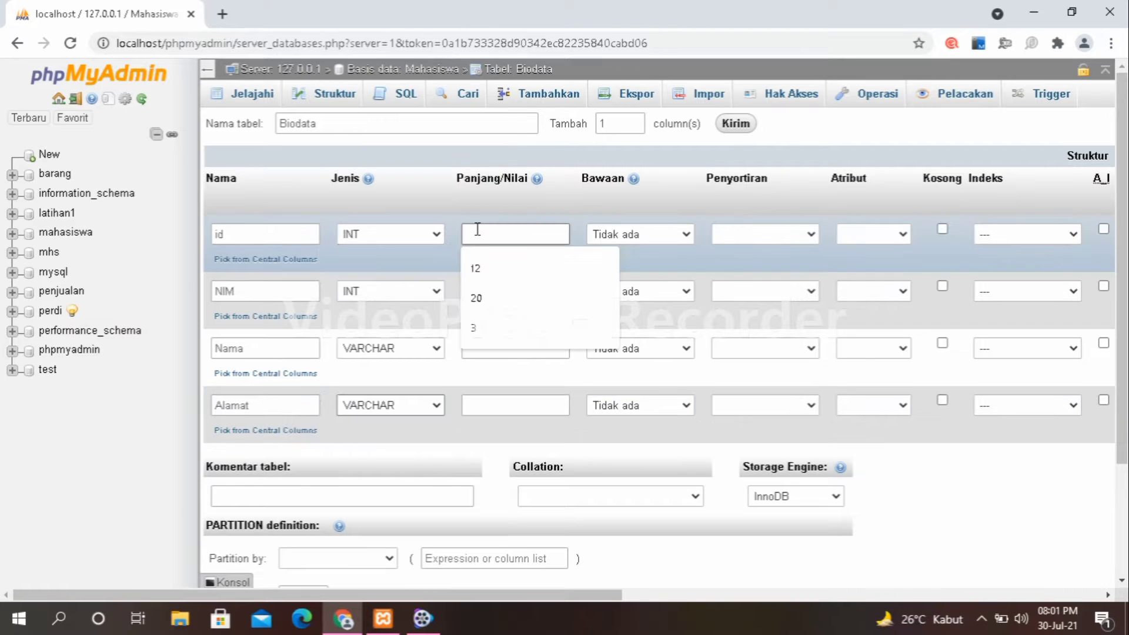
{"action": "type", "text": "11"}
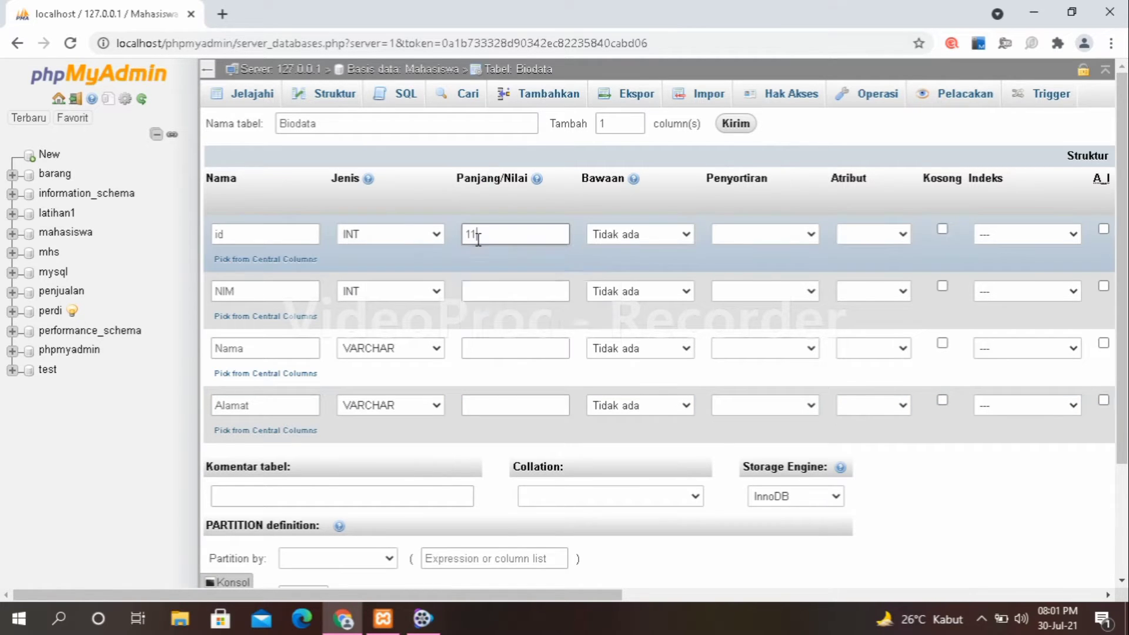
{"action": "left_click", "coordinate": [488, 291]}
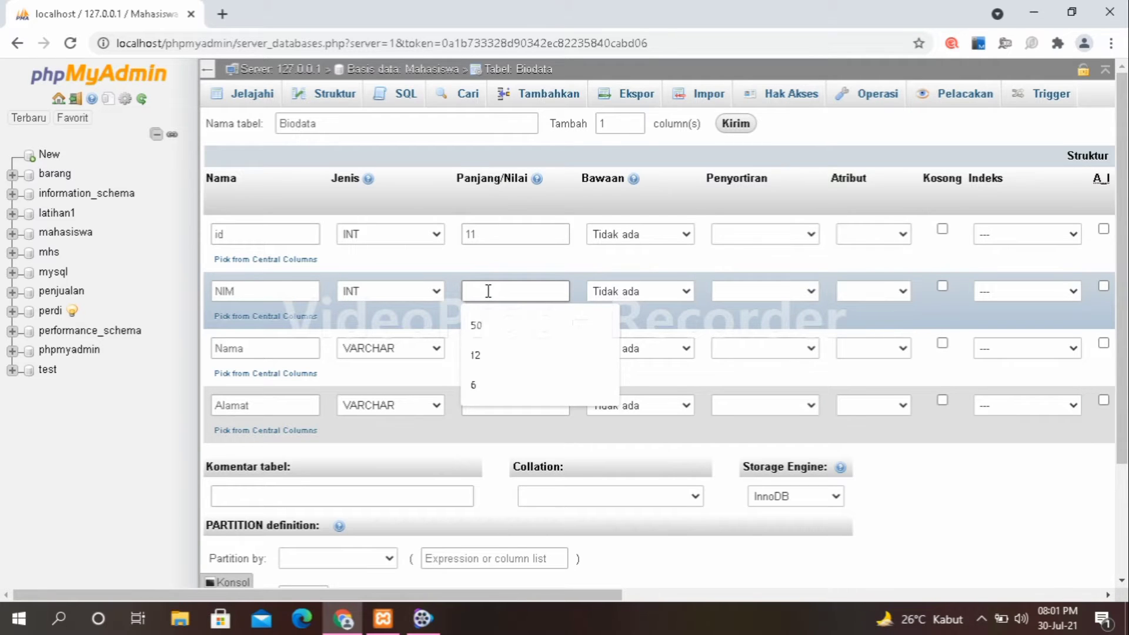
{"action": "type", "text": "11"}
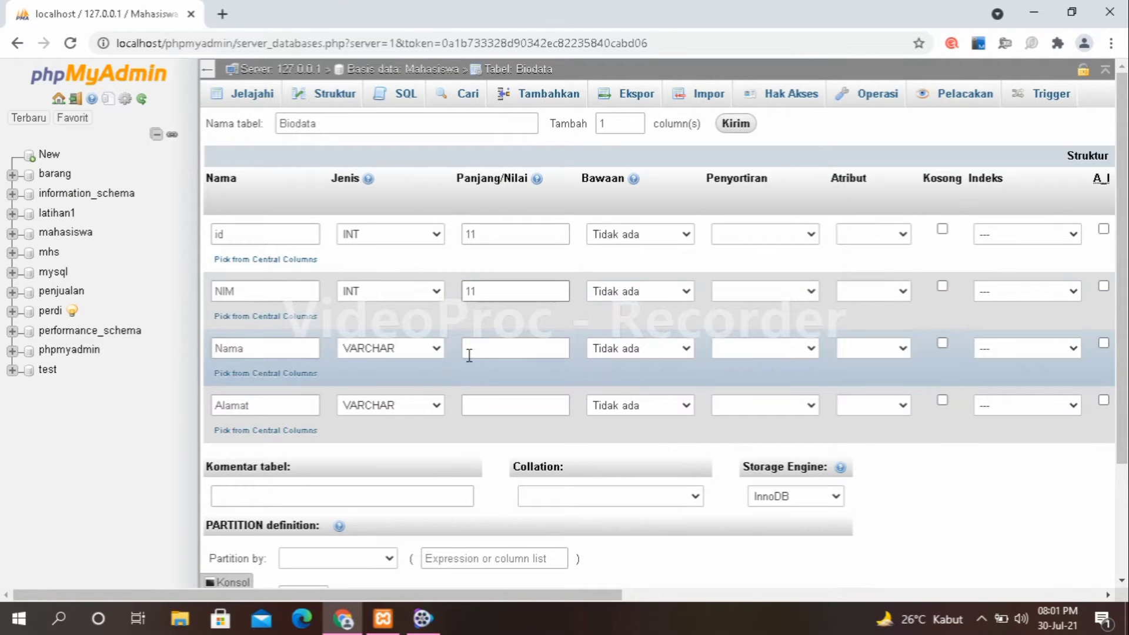
{"action": "left_click", "coordinate": [471, 352]}
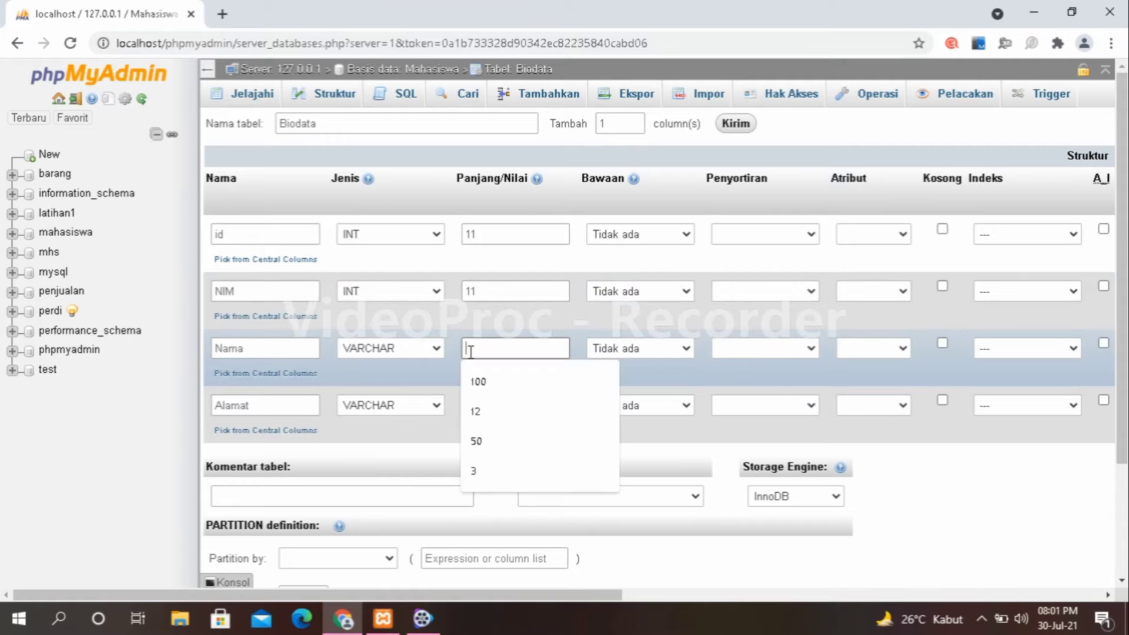
{"action": "left_click", "coordinate": [479, 441]}
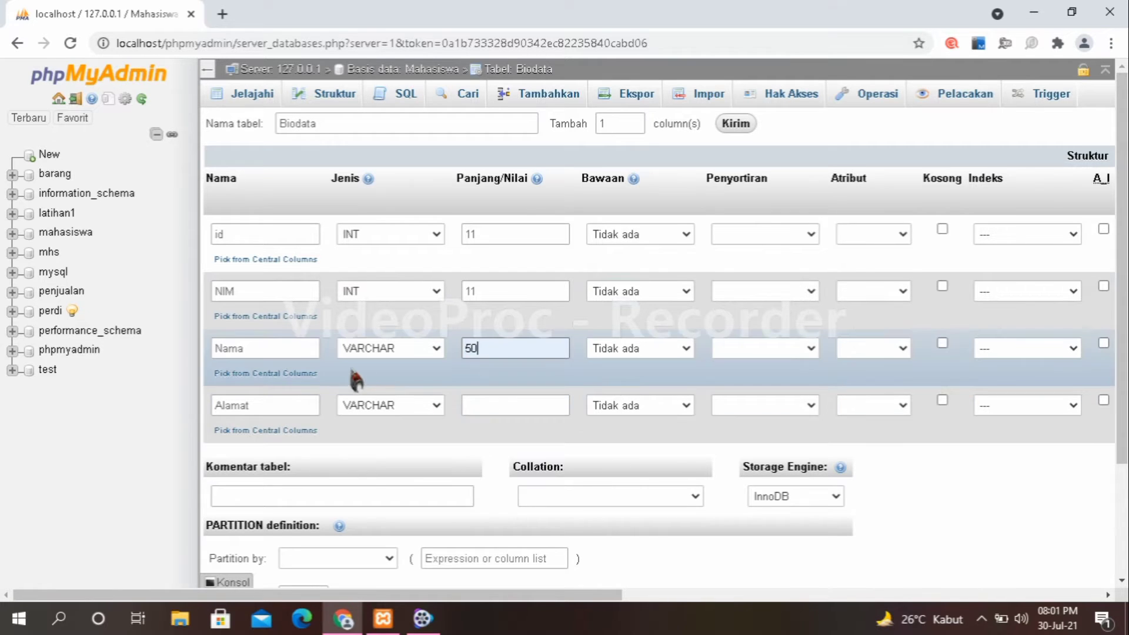
{"action": "left_click", "coordinate": [482, 411]}
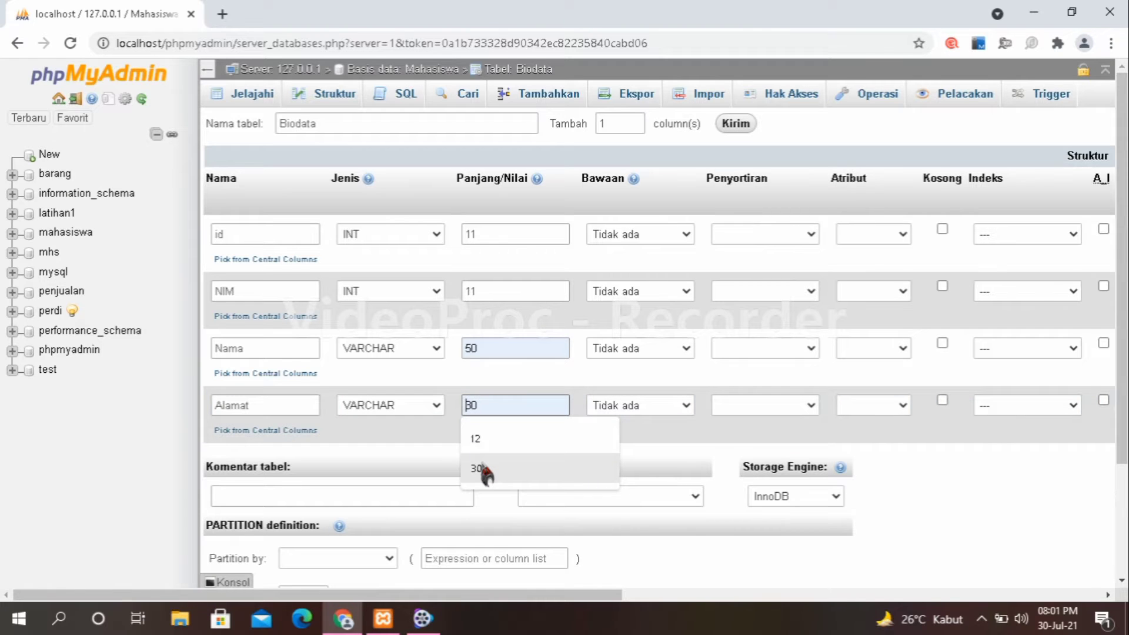
{"action": "type", "text": "60"}
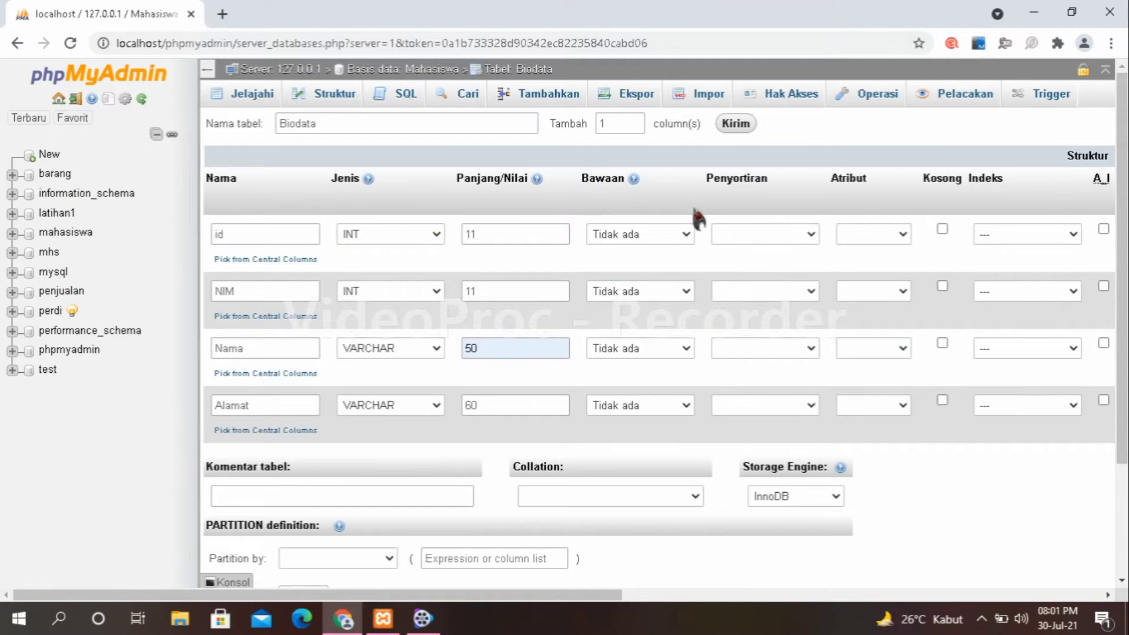
Make id an auto-increment PRIMARY key and save the Biodata table.
{"action": "left_click", "coordinate": [530, 595]}
{"action": "left_click_drag", "start_coordinate": [529, 595], "coordinate": [697, 595]}
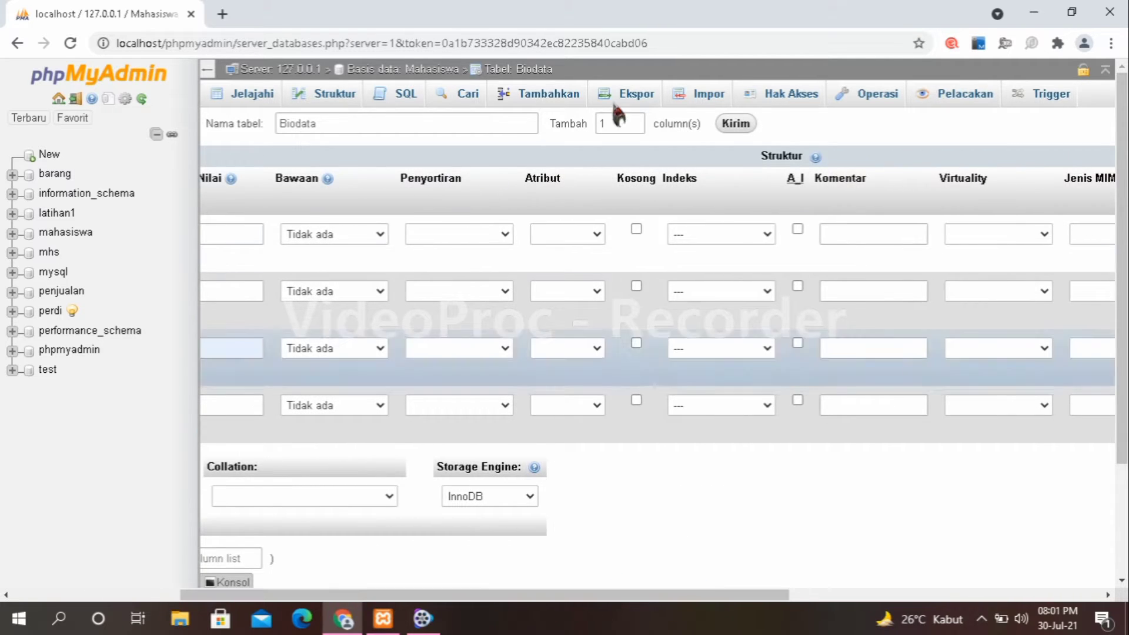
{"action": "left_click", "coordinate": [763, 234]}
{"action": "left_click", "coordinate": [745, 267]}
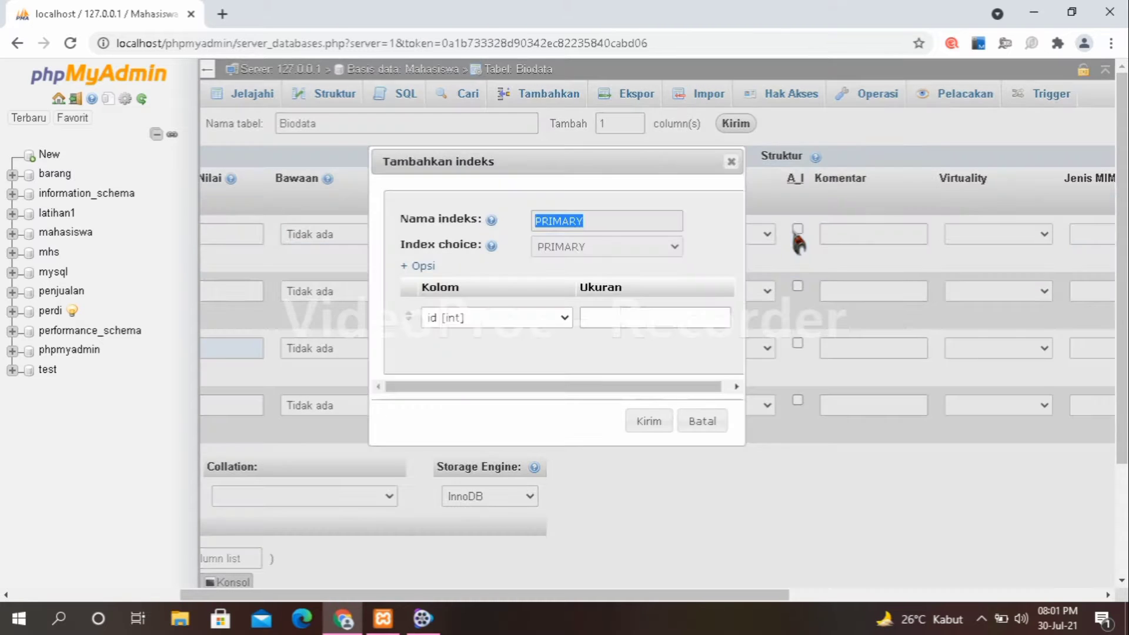
{"action": "left_click", "coordinate": [671, 422]}
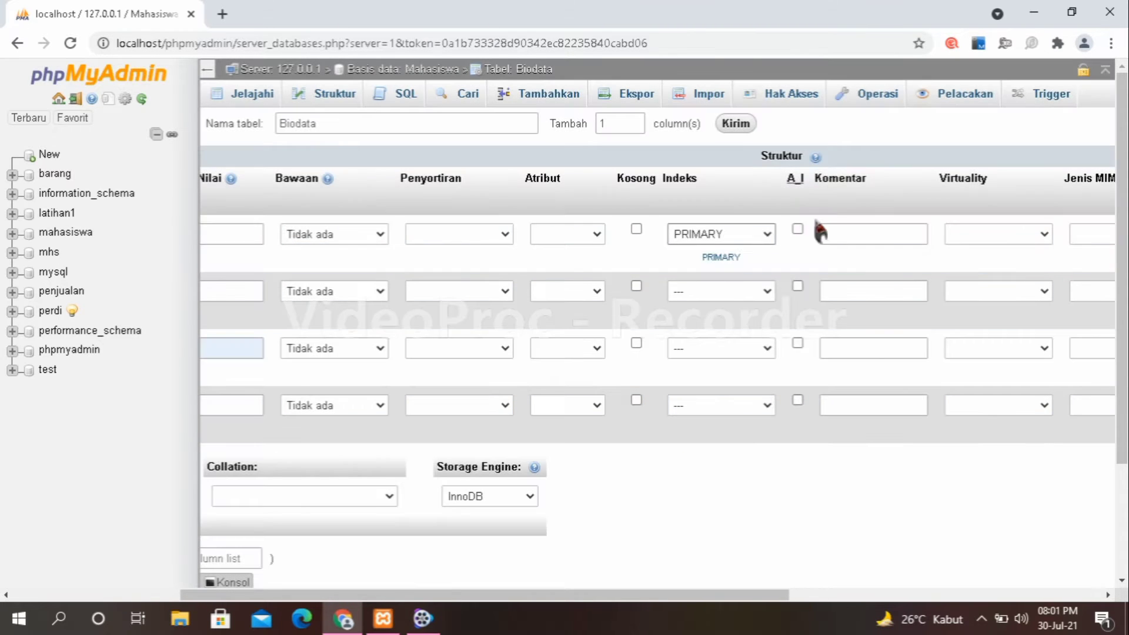
{"action": "left_click", "coordinate": [798, 230]}
{"action": "left_click_drag", "start_coordinate": [1119, 154], "coordinate": [1111, 93]}
{"action": "left_click_drag", "start_coordinate": [611, 597], "coordinate": [385, 611]}
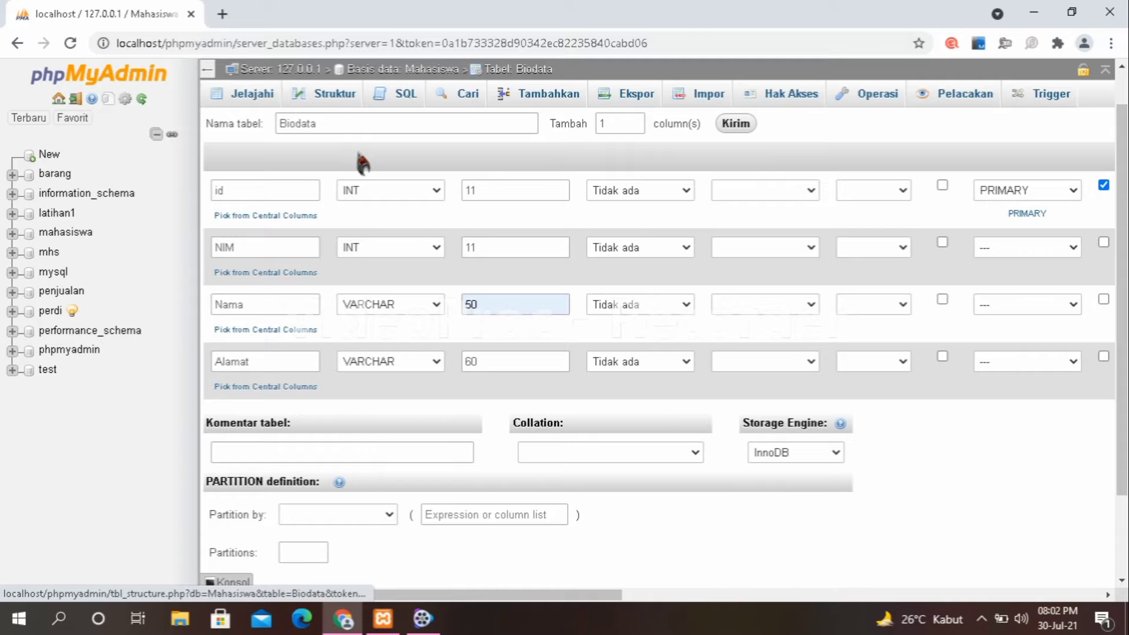
{"action": "scroll", "coordinate": [666, 275], "scroll_direction": "down", "scroll_amount": 2}
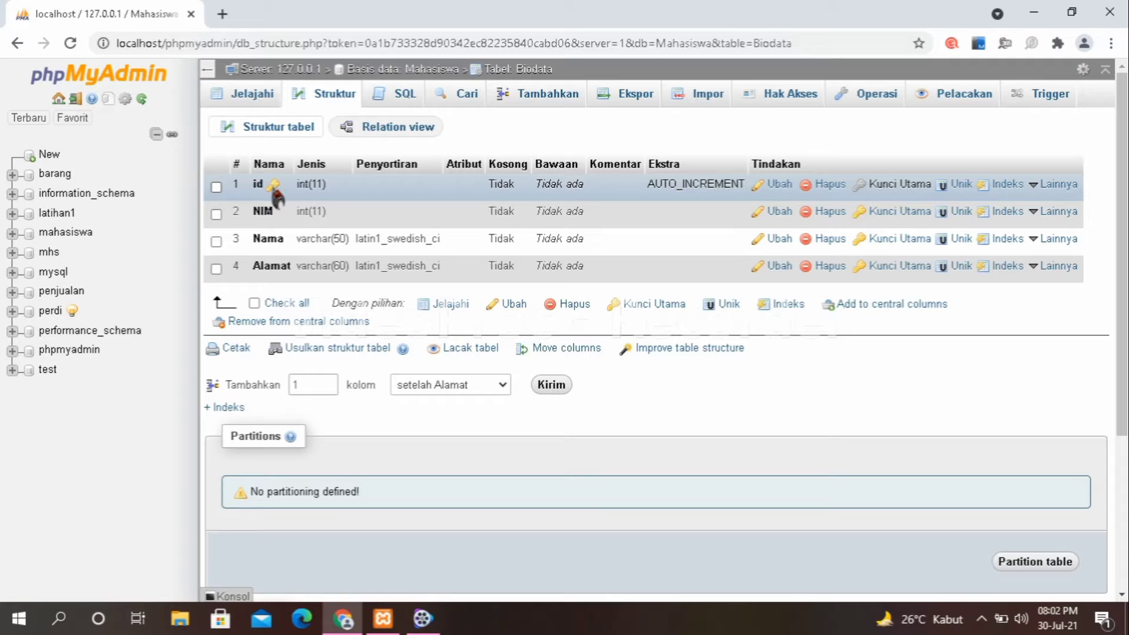
Create a 4-column table named 'Daftar_Nilai' in the Mahasiswa database.
{"action": "left_click", "coordinate": [387, 71]}
{"action": "left_click", "coordinate": [310, 318]}
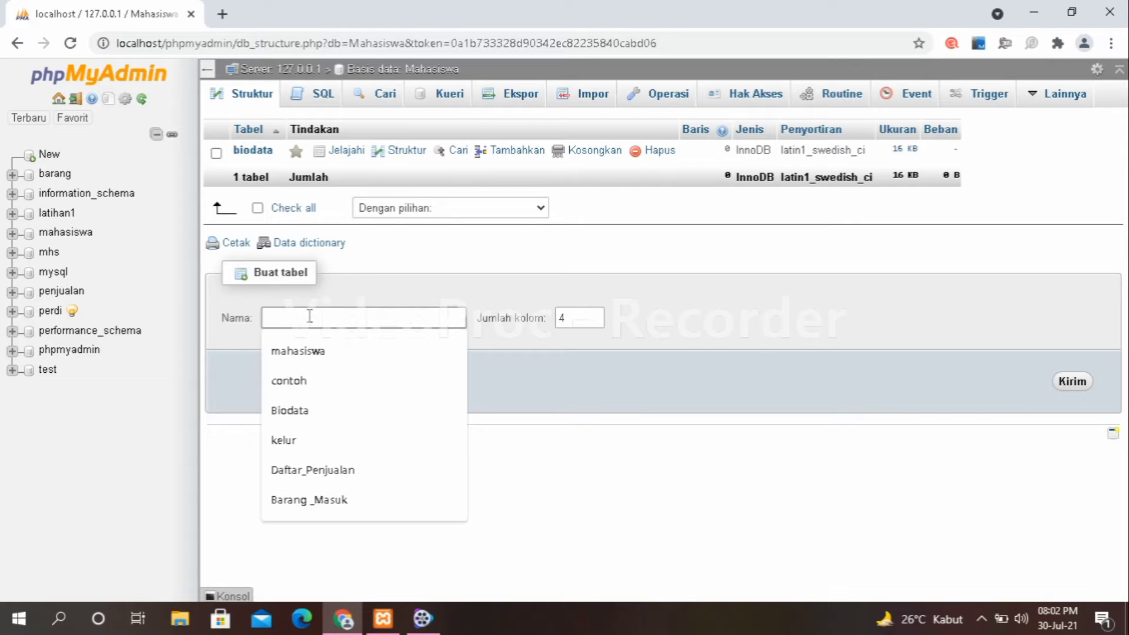
{"action": "type", "text": "Daftar"}
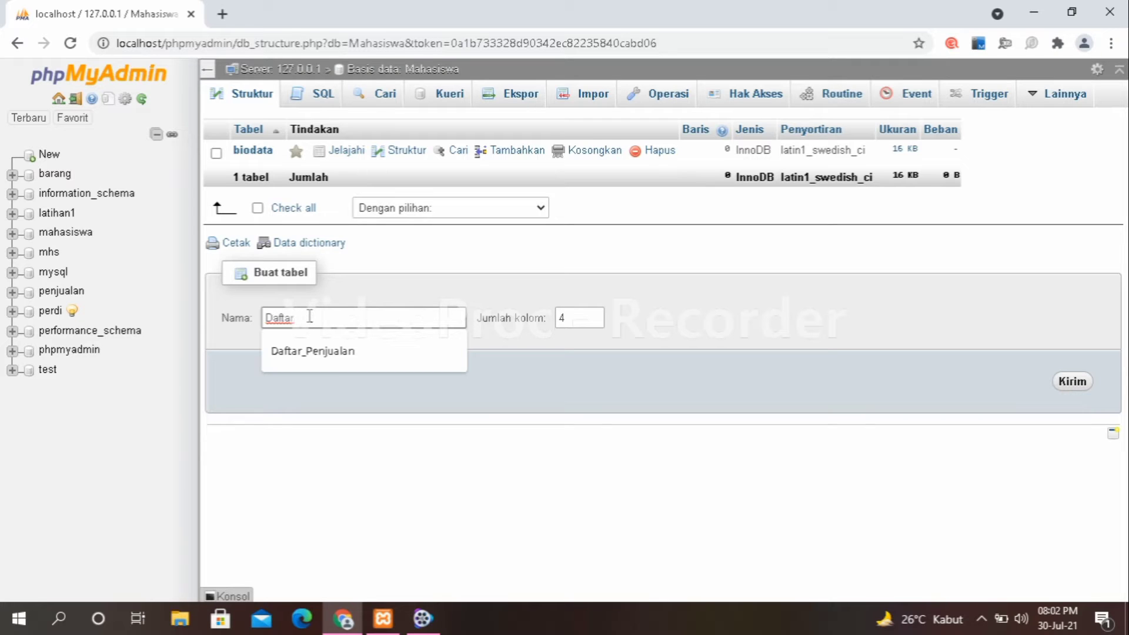
{"action": "type", "text": "_N"}
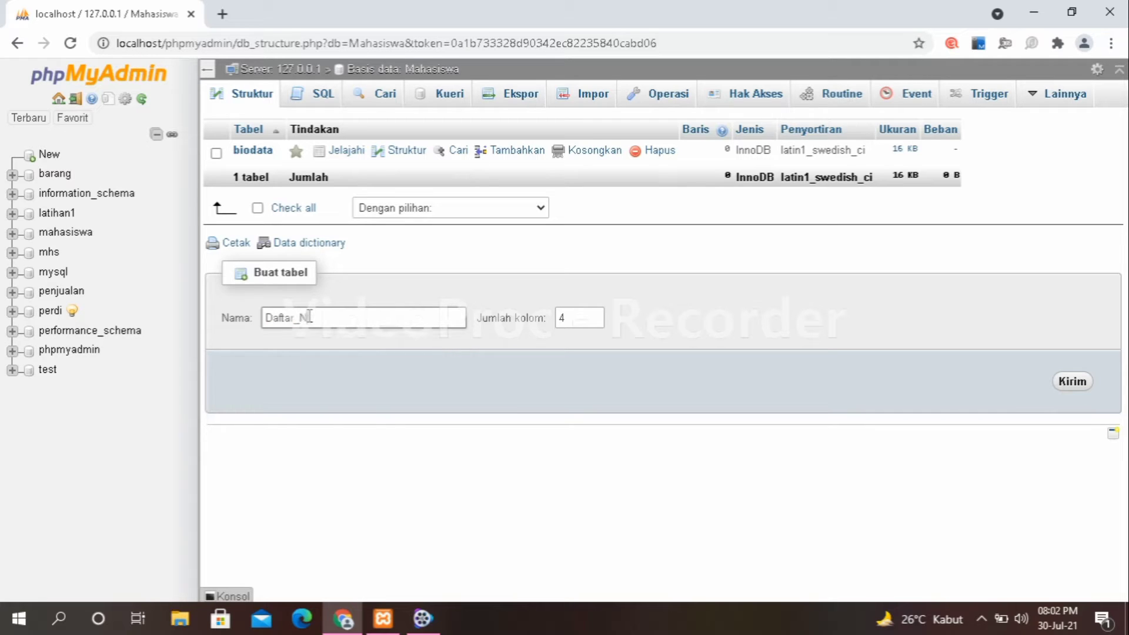
{"action": "type", "text": "ilai"}
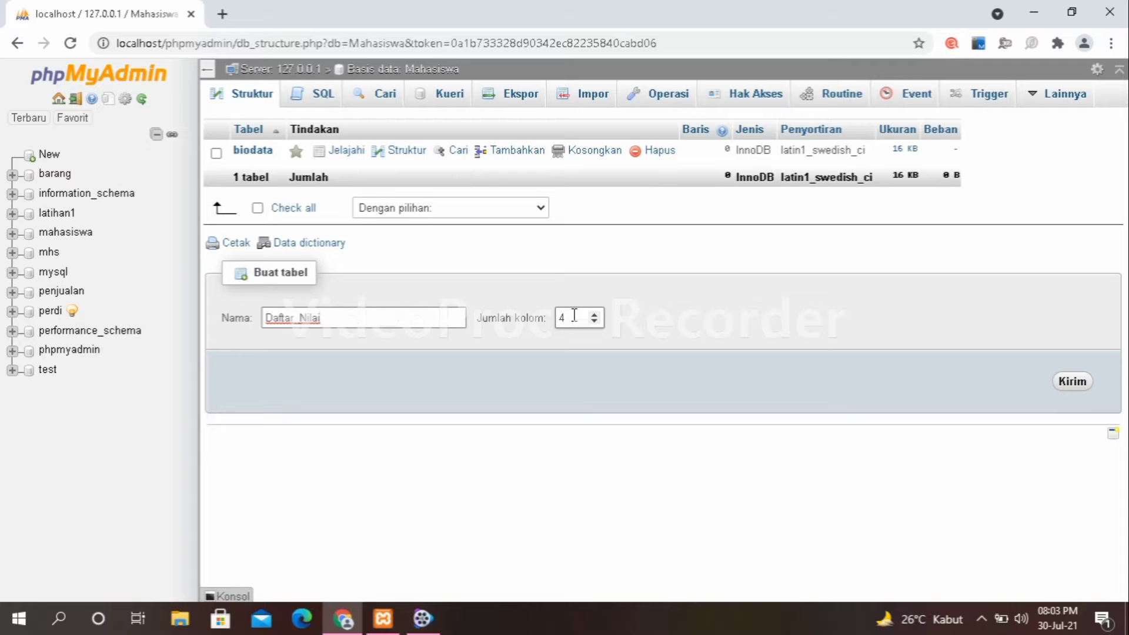
{"action": "left_click", "coordinate": [1063, 385]}
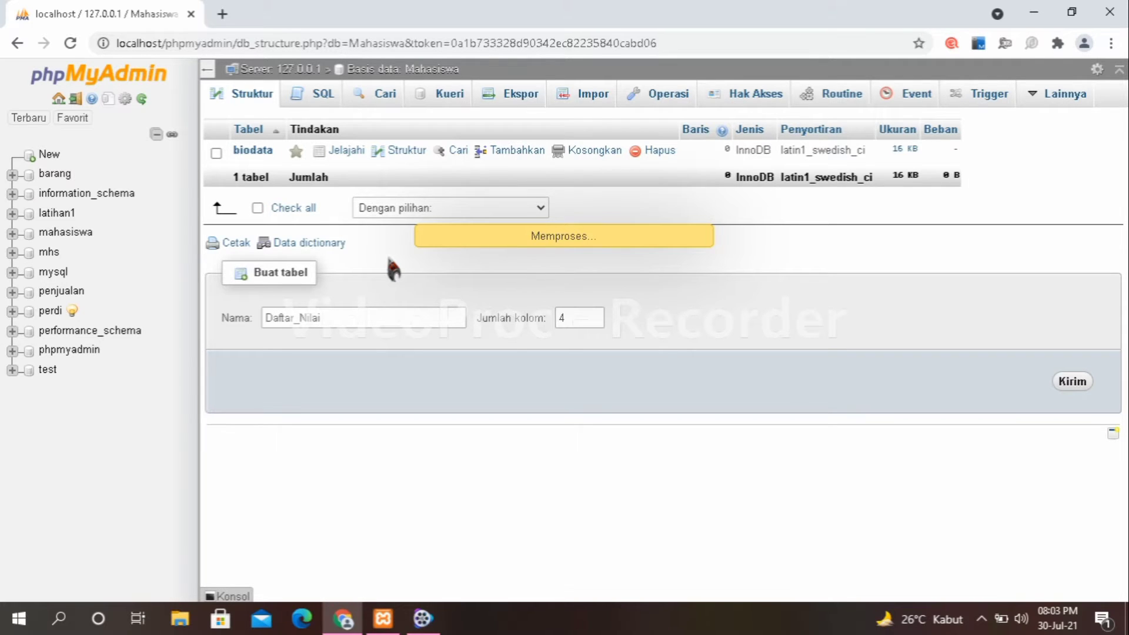
{"action": "left_click", "coordinate": [260, 234]}
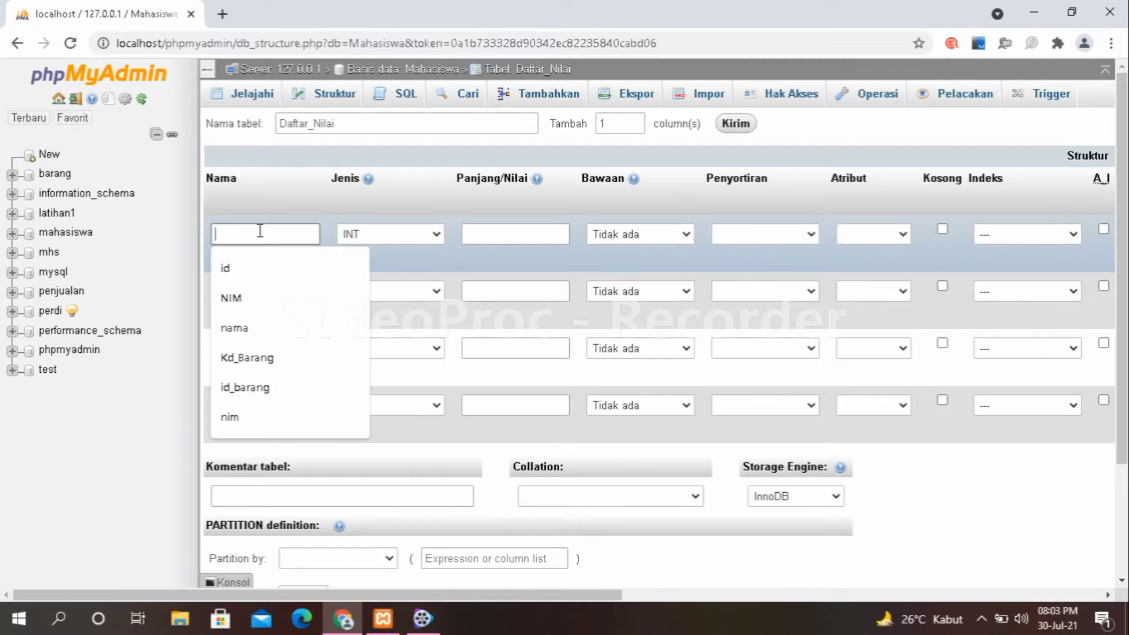
Name the Daftar_Nilai columns id, id_kelas, Matkul and Dosen.
{"action": "type", "text": "id"}
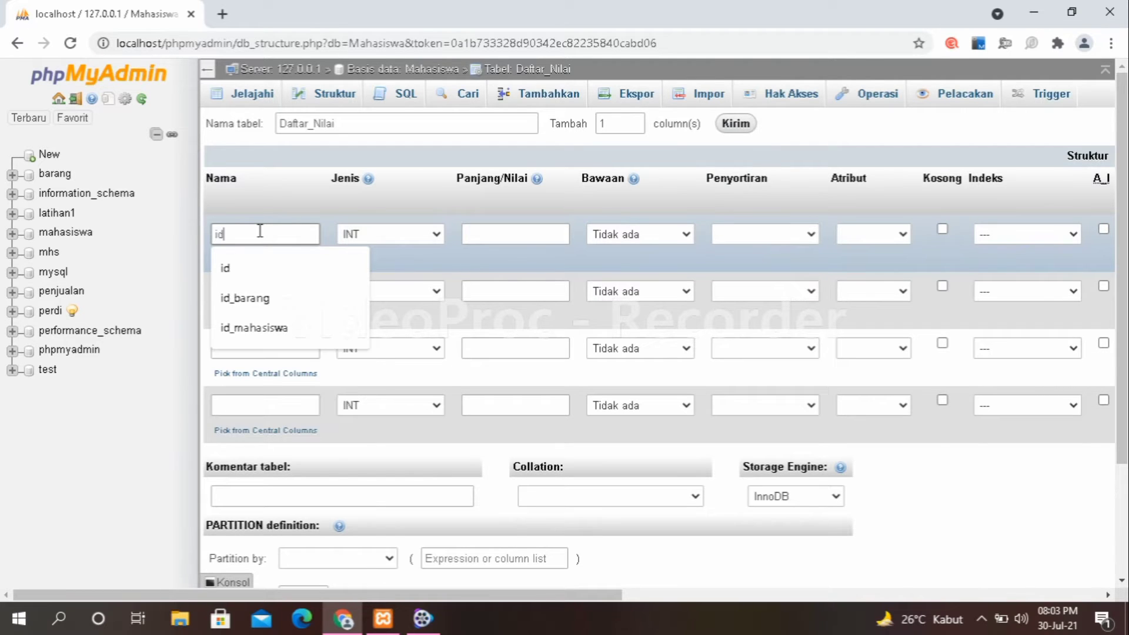
{"action": "left_click", "coordinate": [232, 268]}
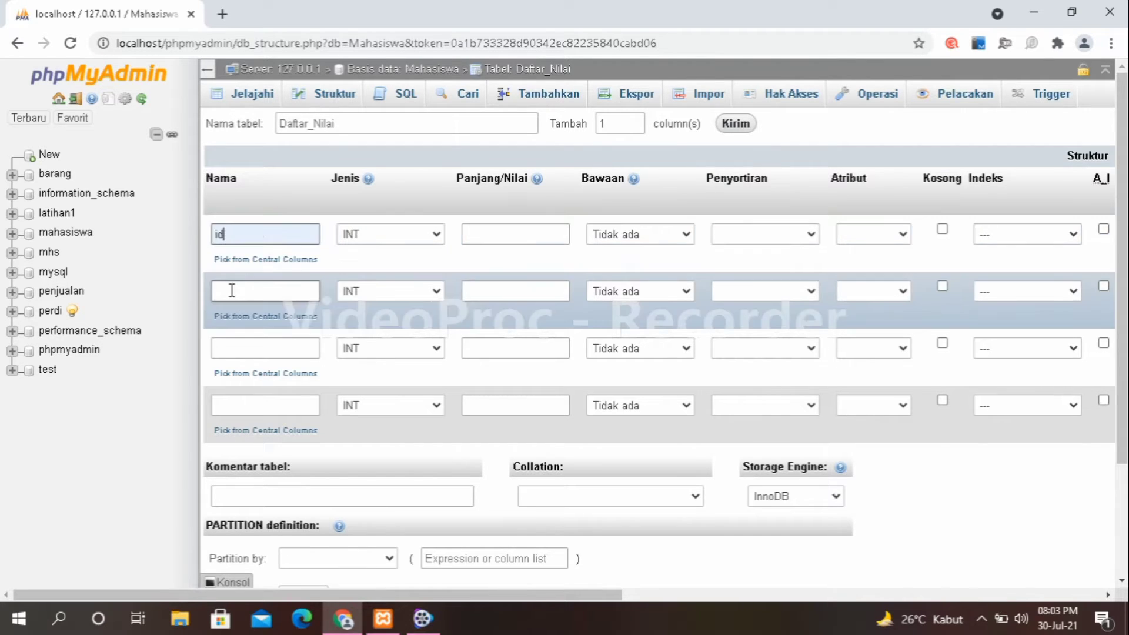
{"action": "left_click", "coordinate": [231, 290]}
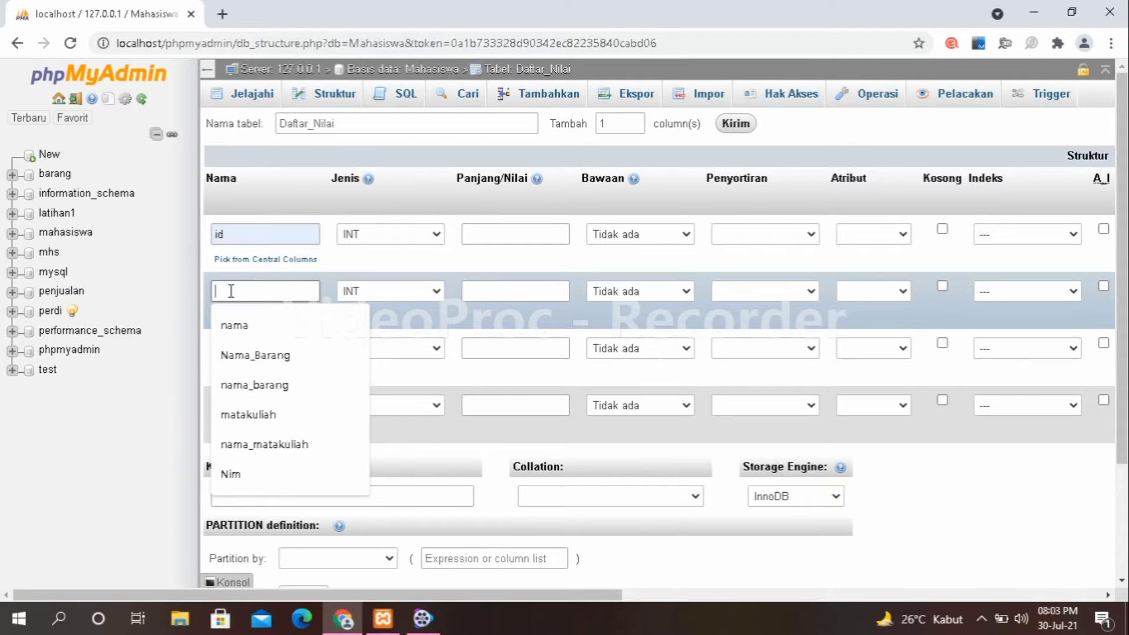
{"action": "type", "text": "id_"}
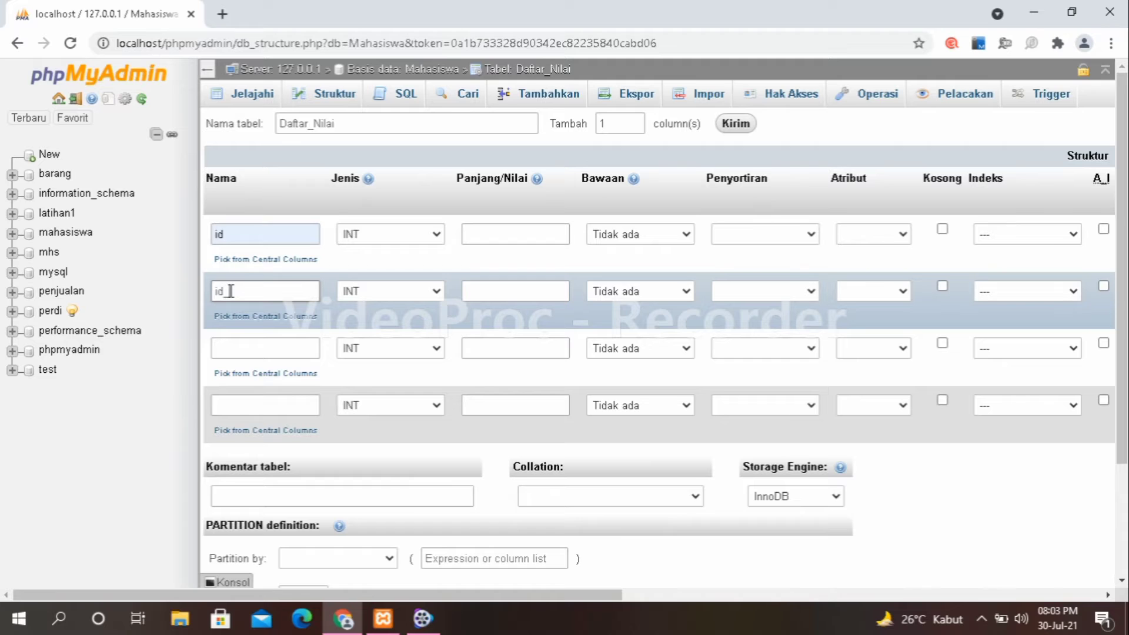
{"action": "type", "text": "kelas"}
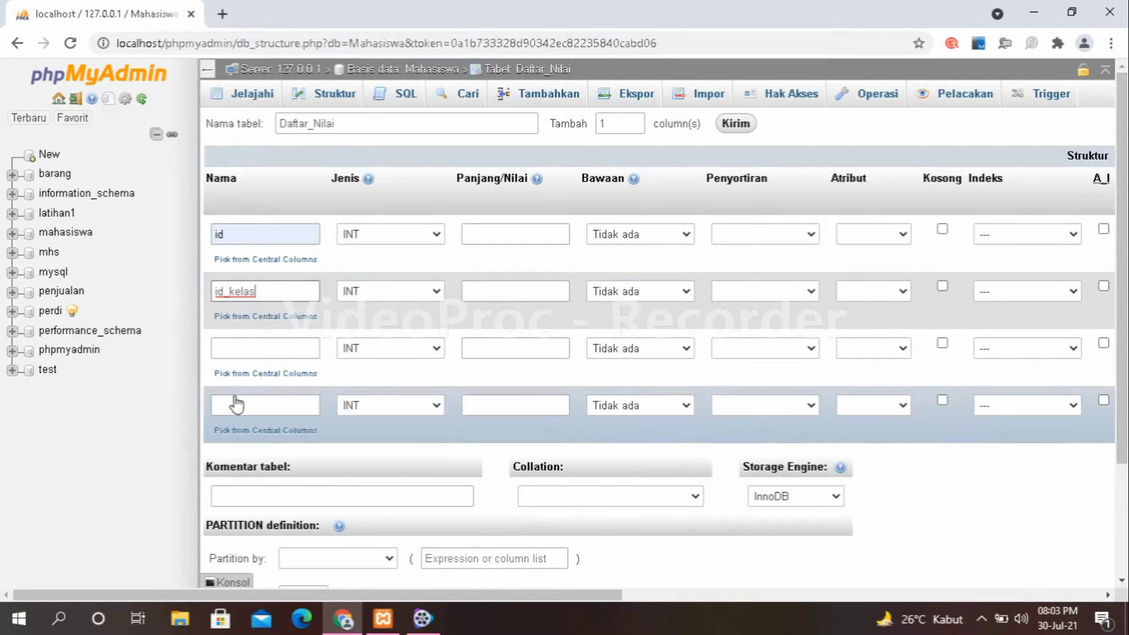
{"action": "left_click", "coordinate": [229, 349]}
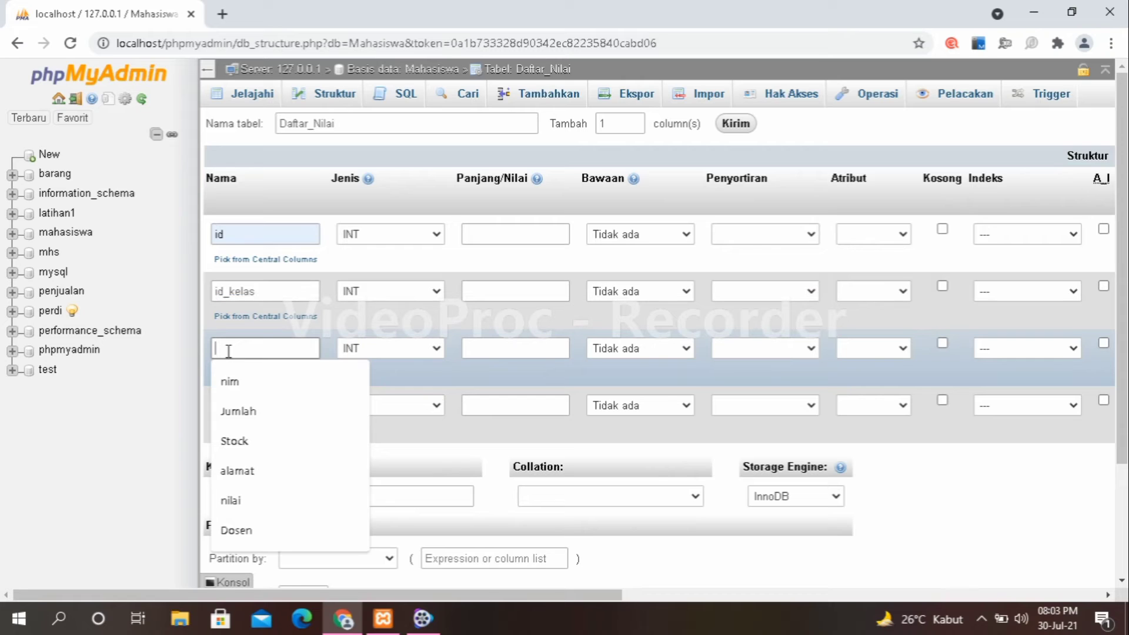
{"action": "type", "text": "Matkul"}
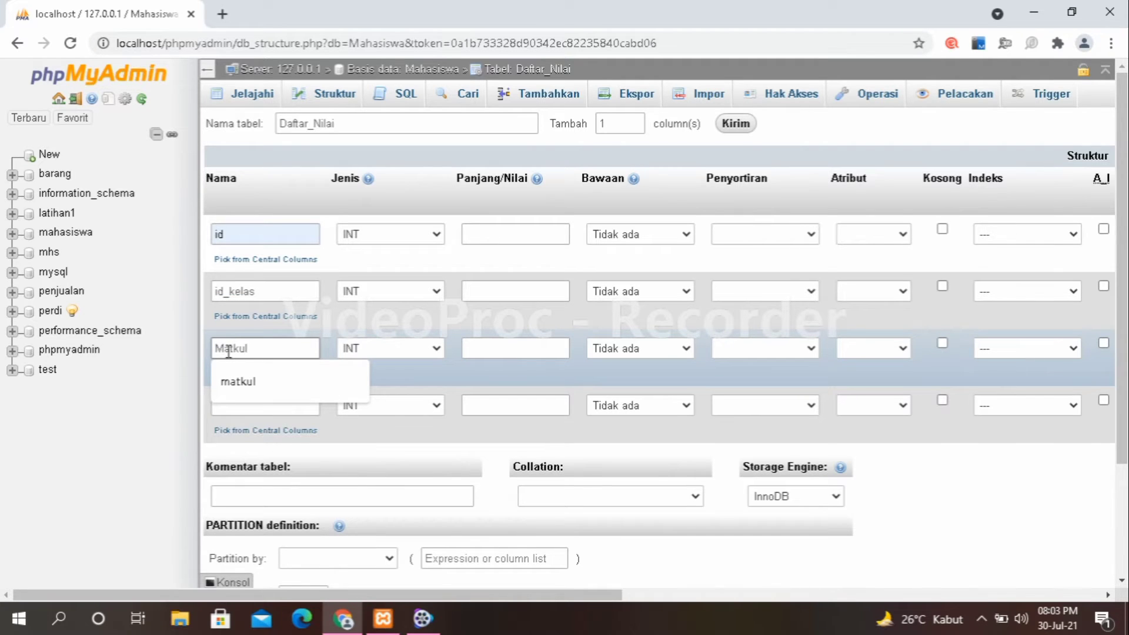
{"action": "left_click", "coordinate": [236, 407]}
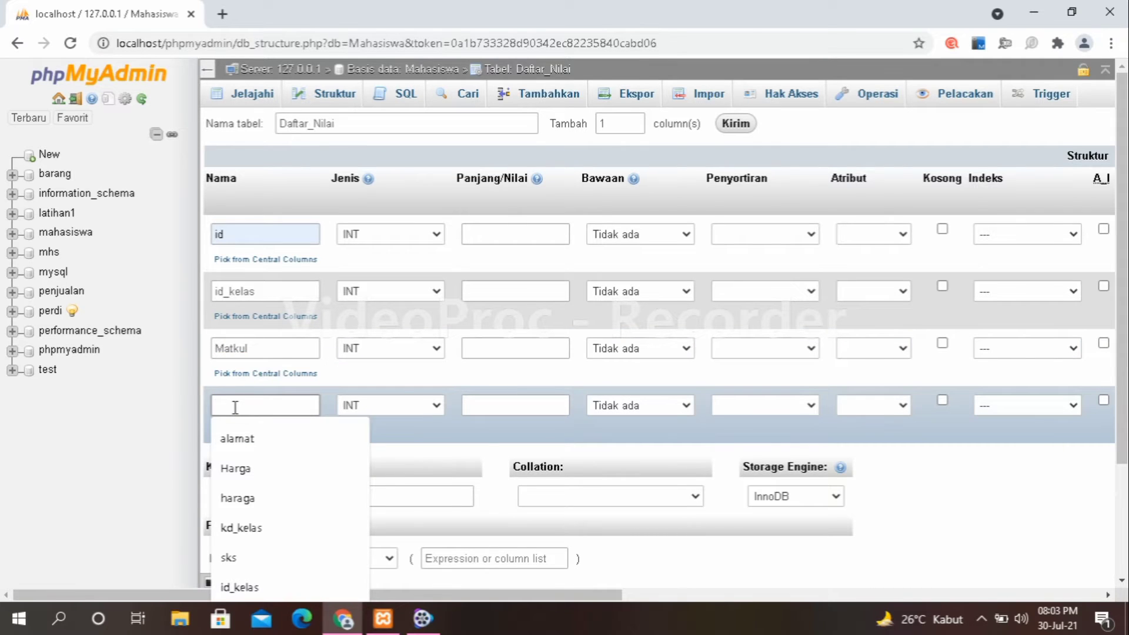
{"action": "type", "text": "Dosen"}
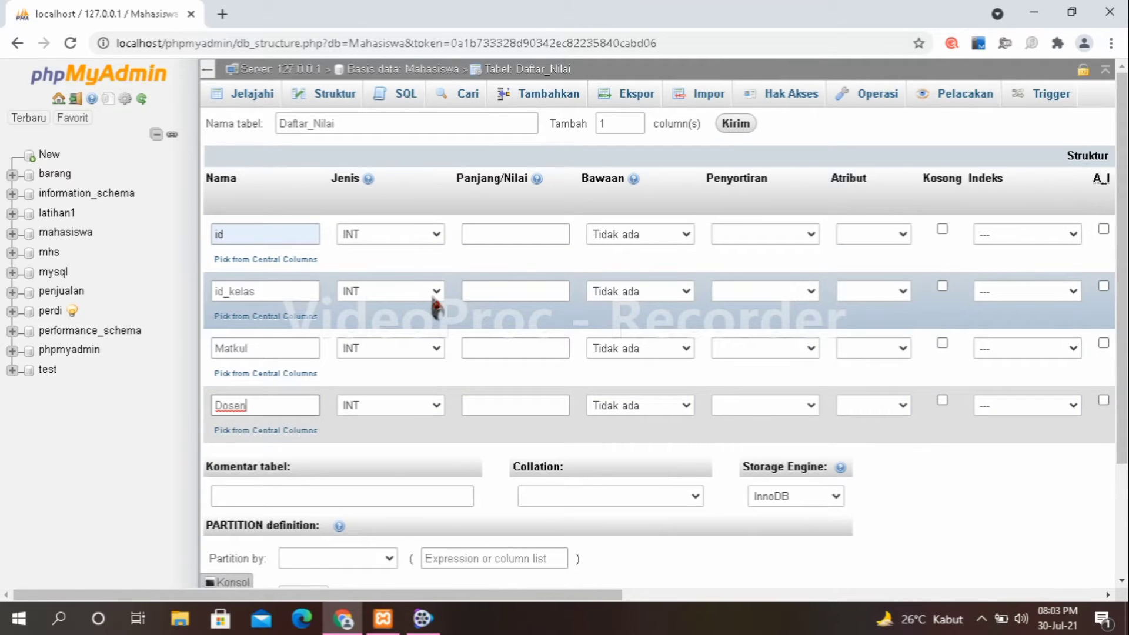
Change the Matkul and Dosen column types to VARCHAR.
{"action": "left_click", "coordinate": [435, 353]}
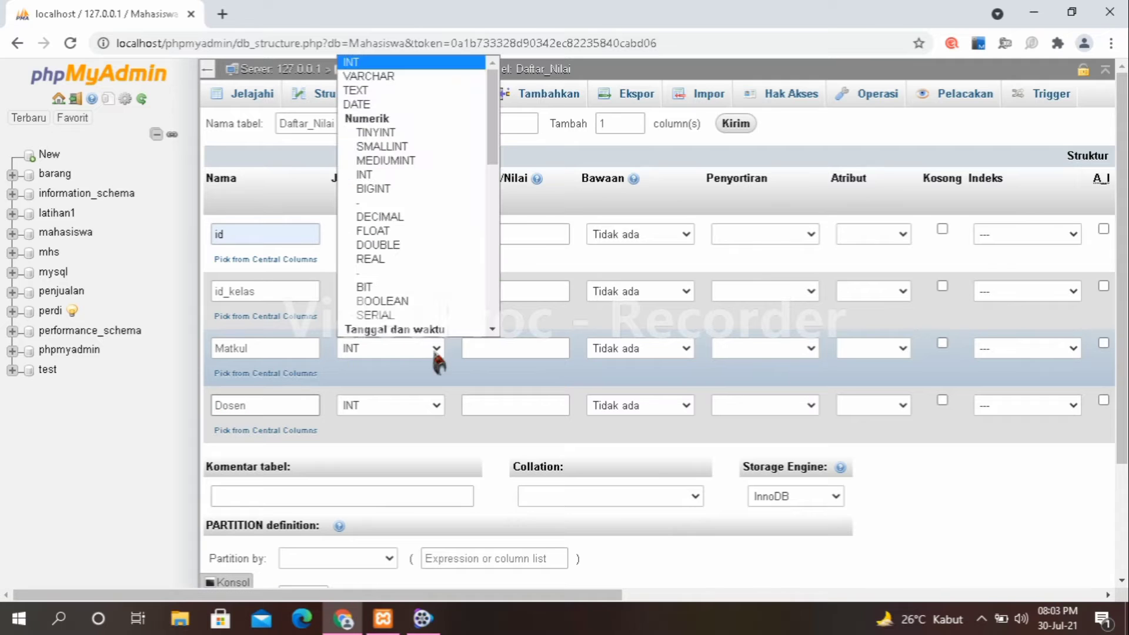
{"action": "left_click", "coordinate": [406, 76]}
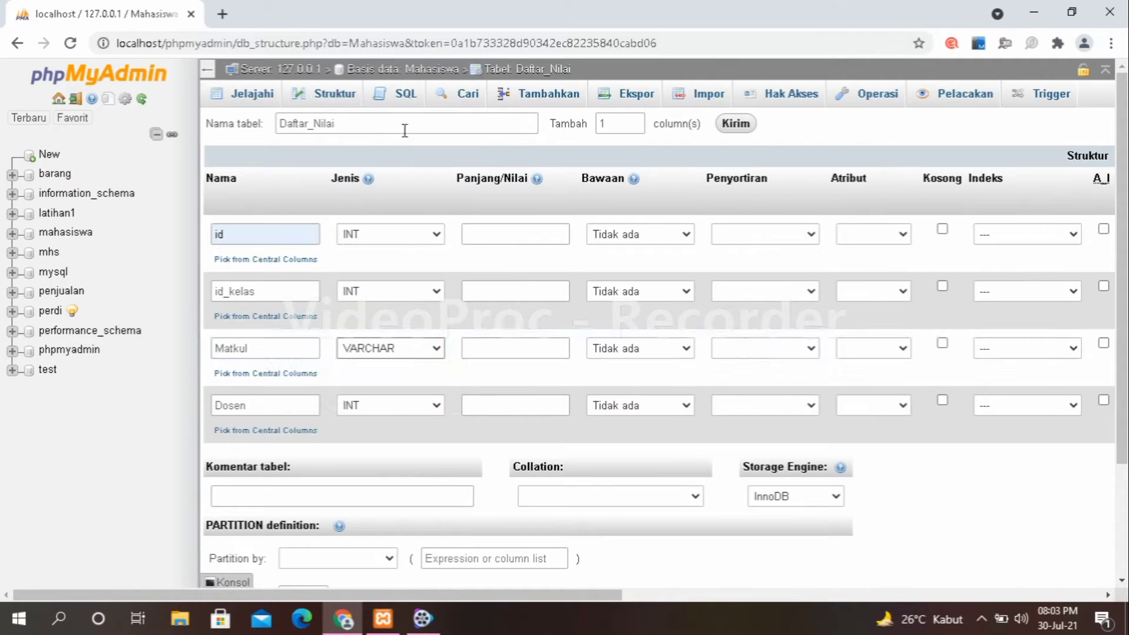
{"action": "left_click", "coordinate": [436, 405]}
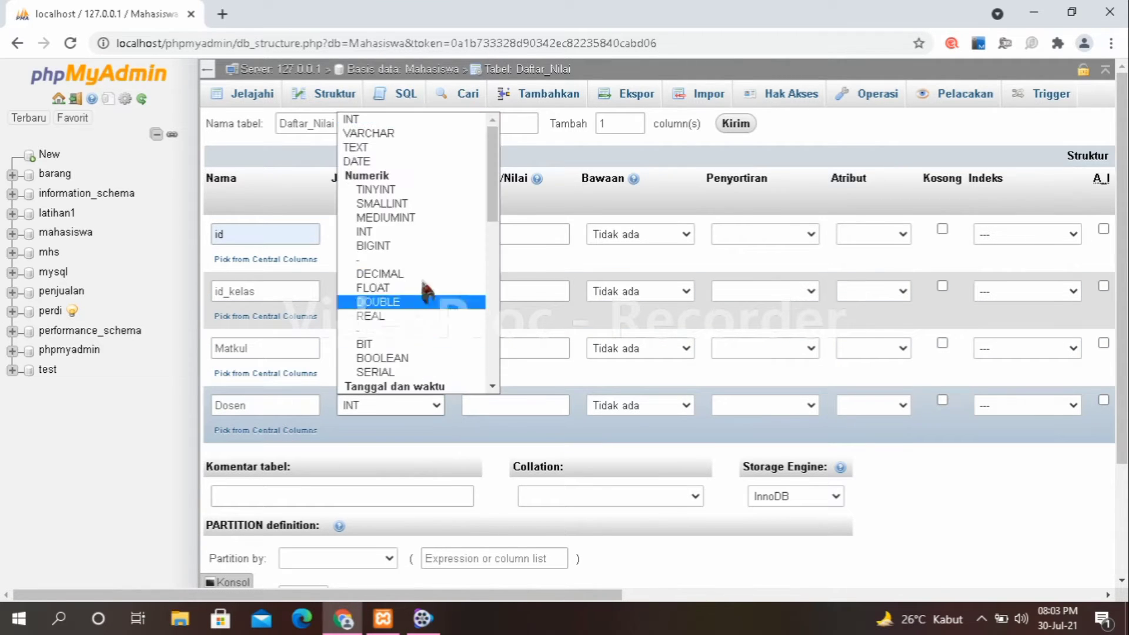
{"action": "left_click", "coordinate": [427, 133]}
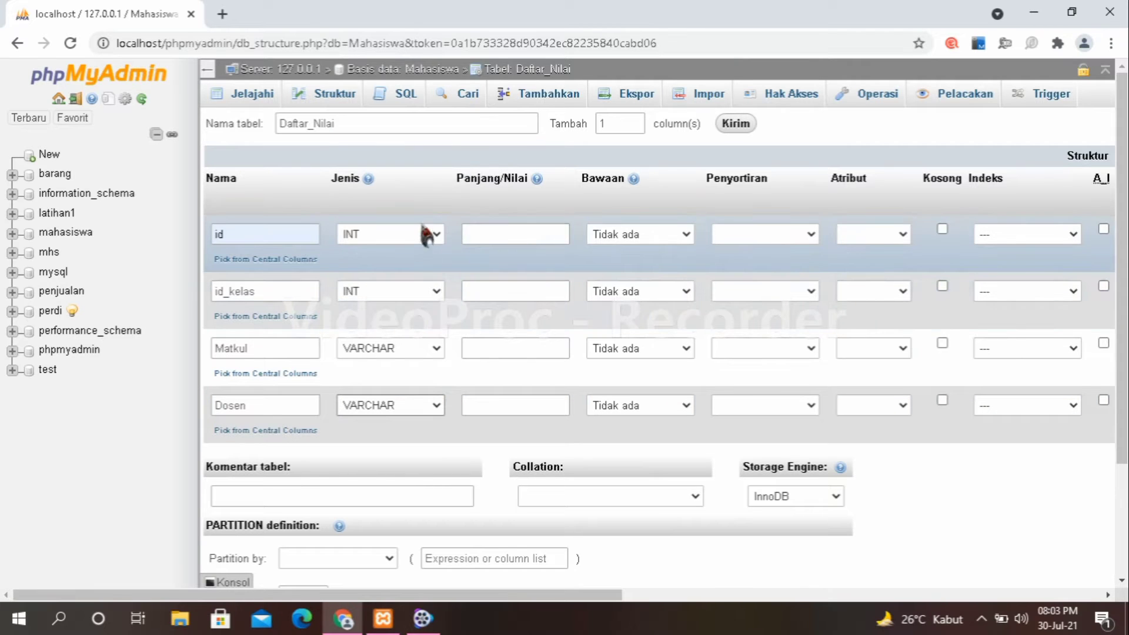
Set id and id_kelas lengths to 12, then open biodata from the mahasiswa sidebar tree.
{"action": "left_click", "coordinate": [530, 234]}
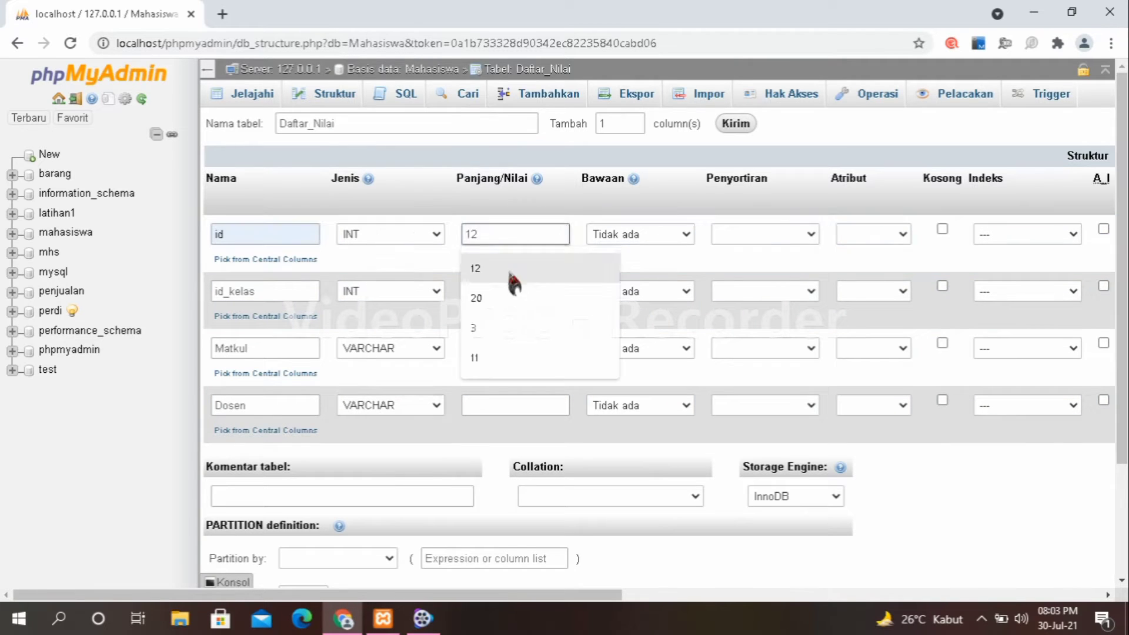
{"action": "left_click", "coordinate": [500, 274]}
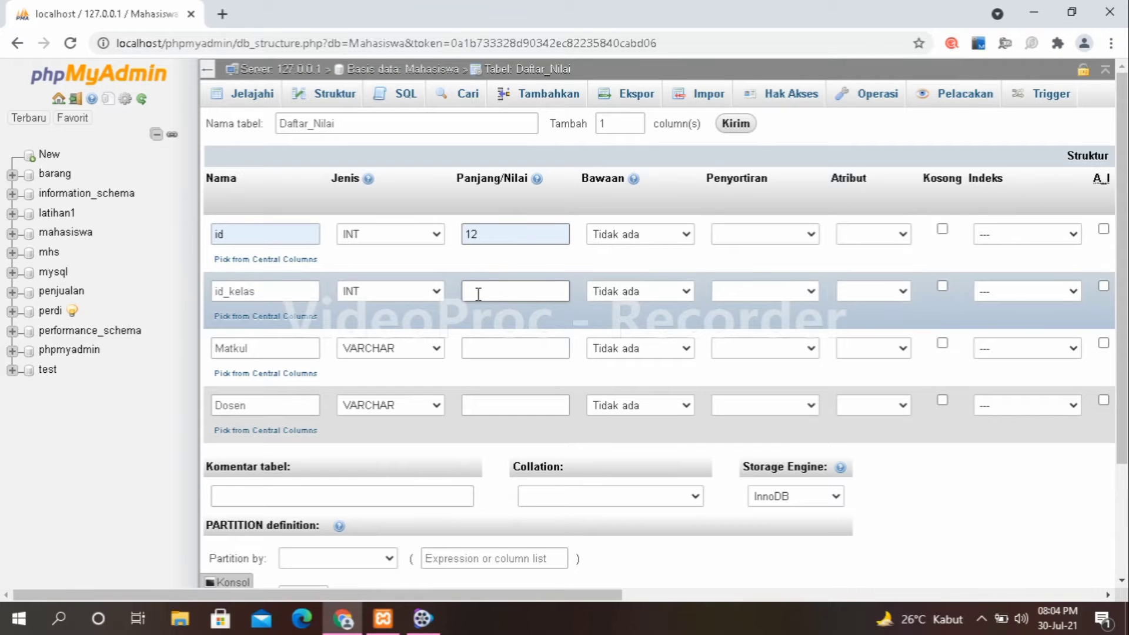
{"action": "left_click", "coordinate": [477, 293]}
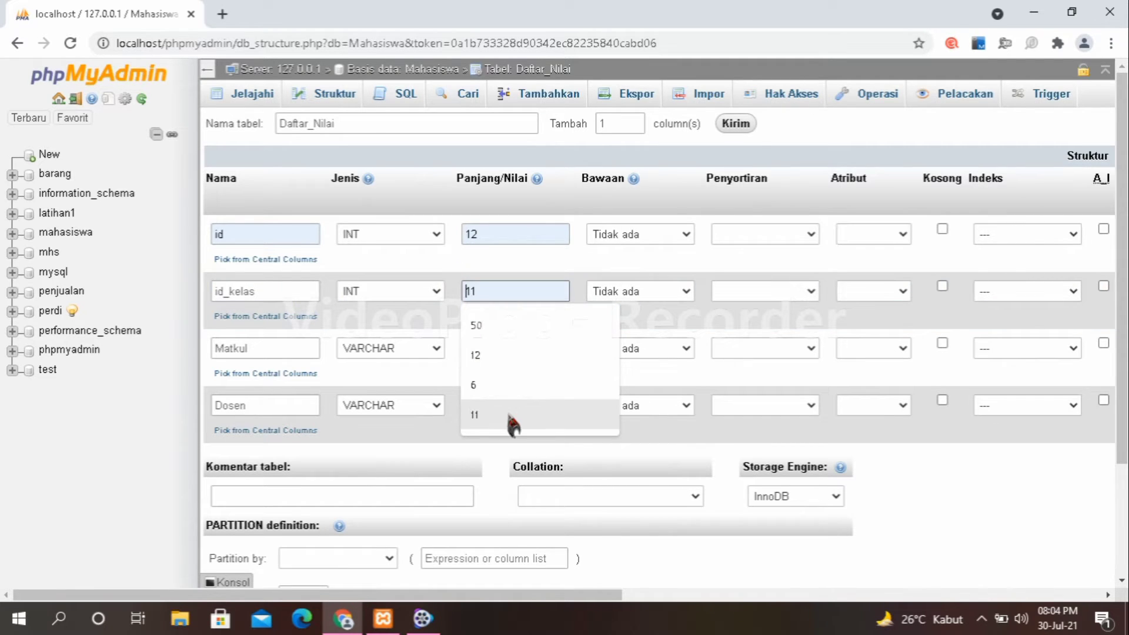
{"action": "left_click", "coordinate": [485, 360]}
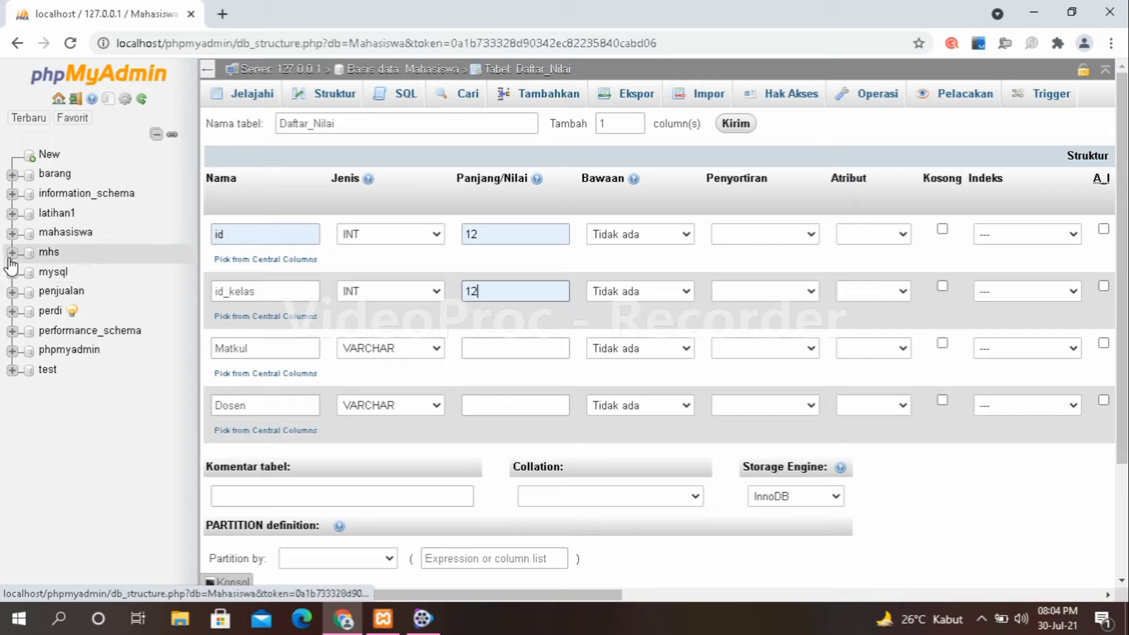
{"action": "left_click", "coordinate": [18, 238]}
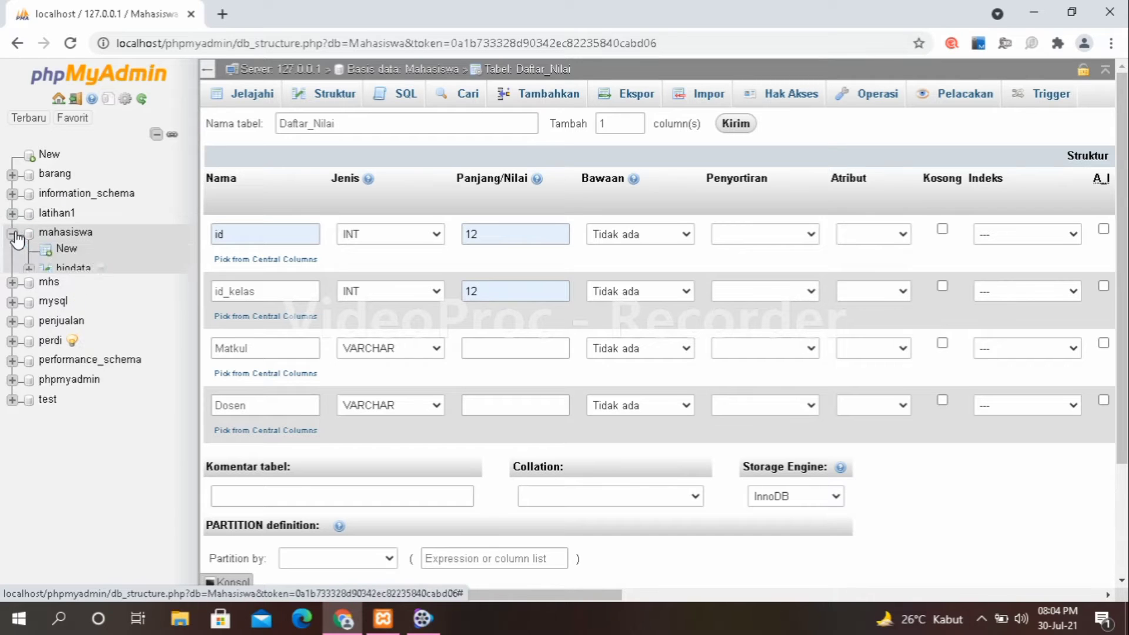
{"action": "left_click", "coordinate": [74, 272]}
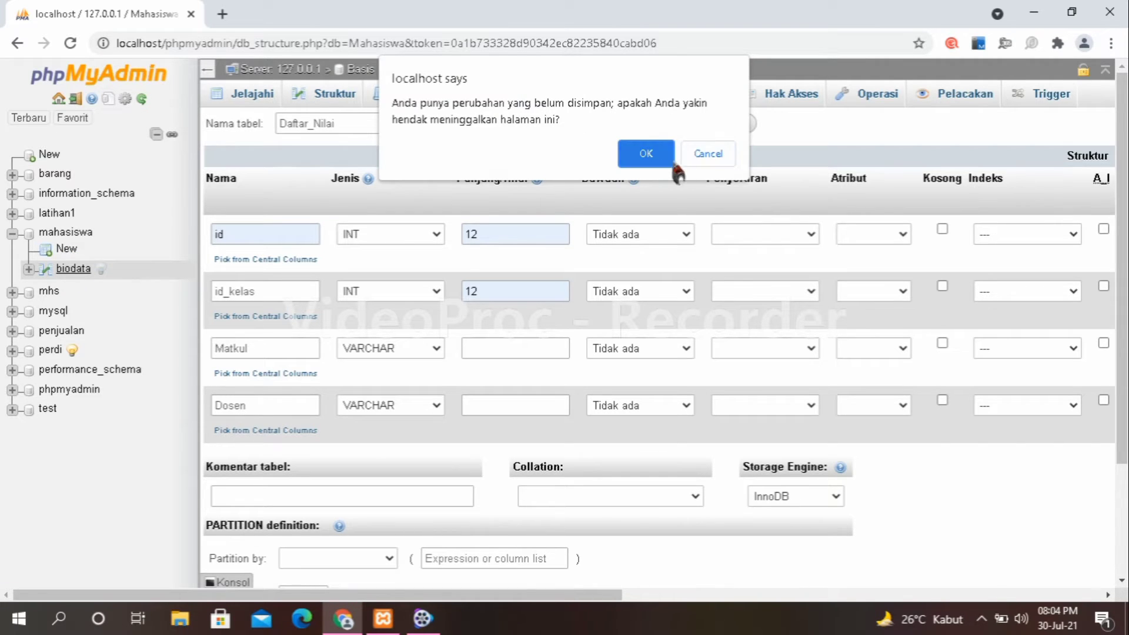
Stay on the form, make id an auto-increment primary key and give id_kelas an INDEX.
{"action": "left_click", "coordinate": [702, 154]}
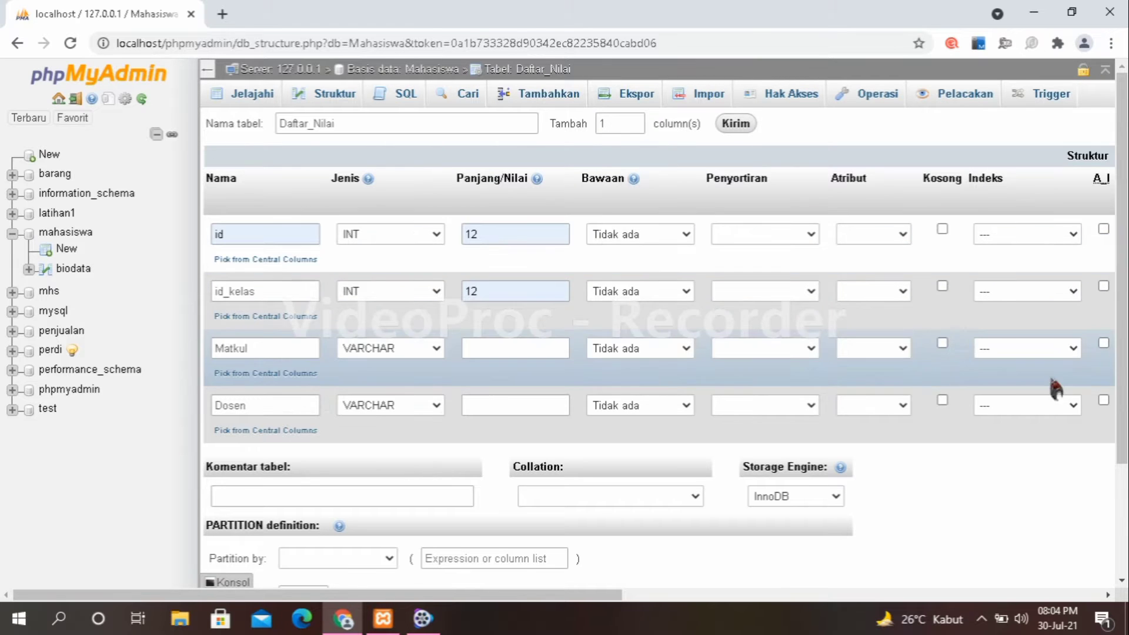
{"action": "left_click", "coordinate": [1103, 229]}
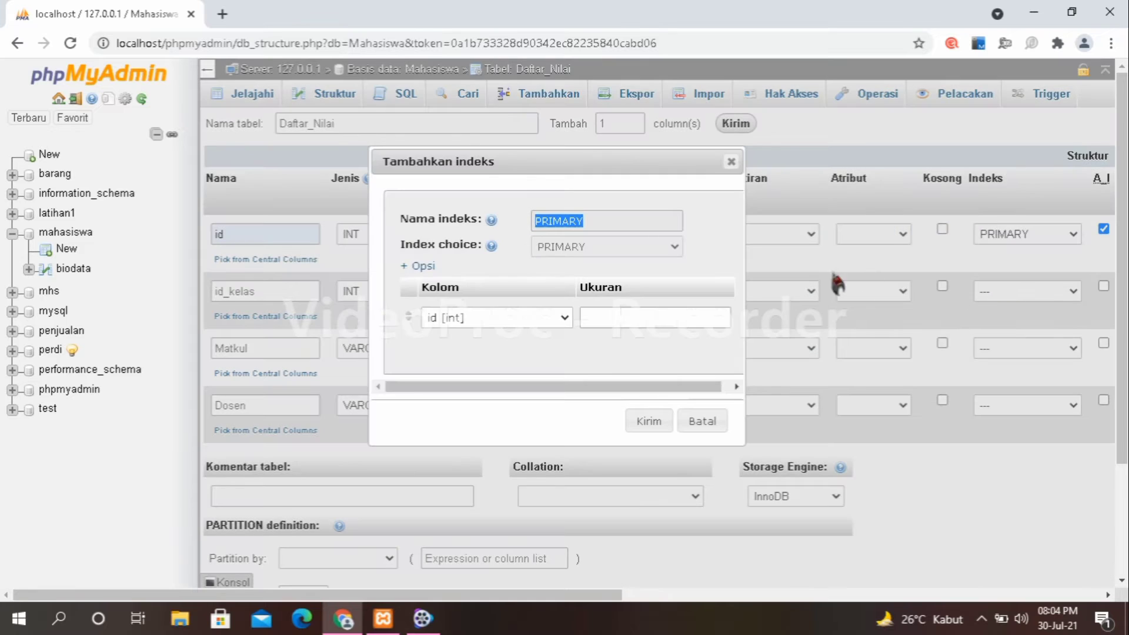
{"action": "left_click", "coordinate": [643, 422]}
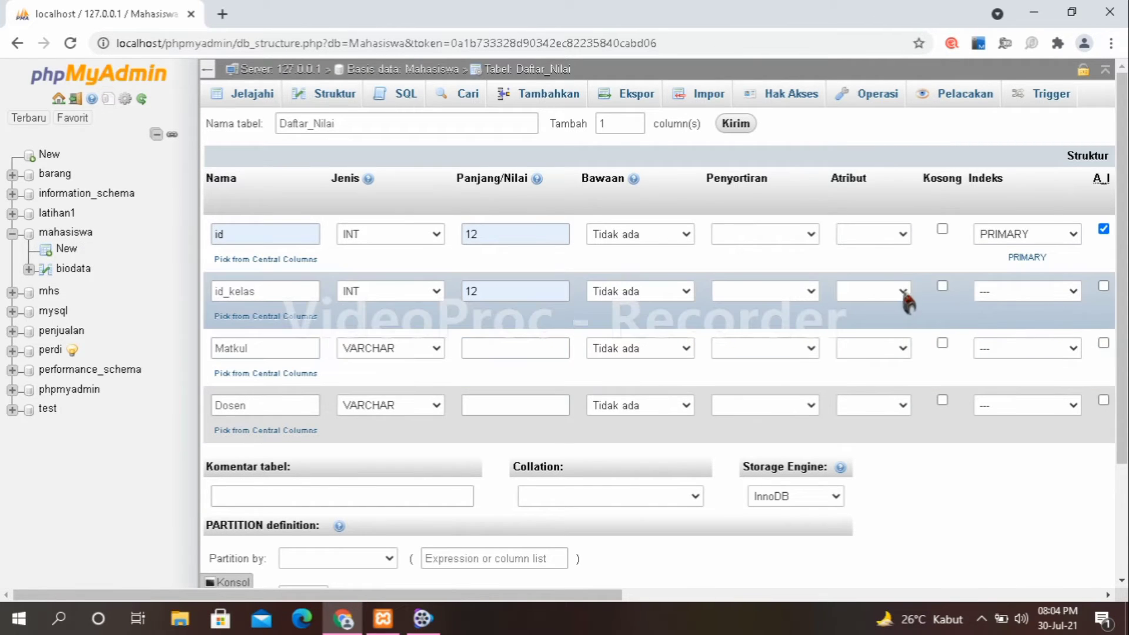
{"action": "left_click", "coordinate": [1072, 292]}
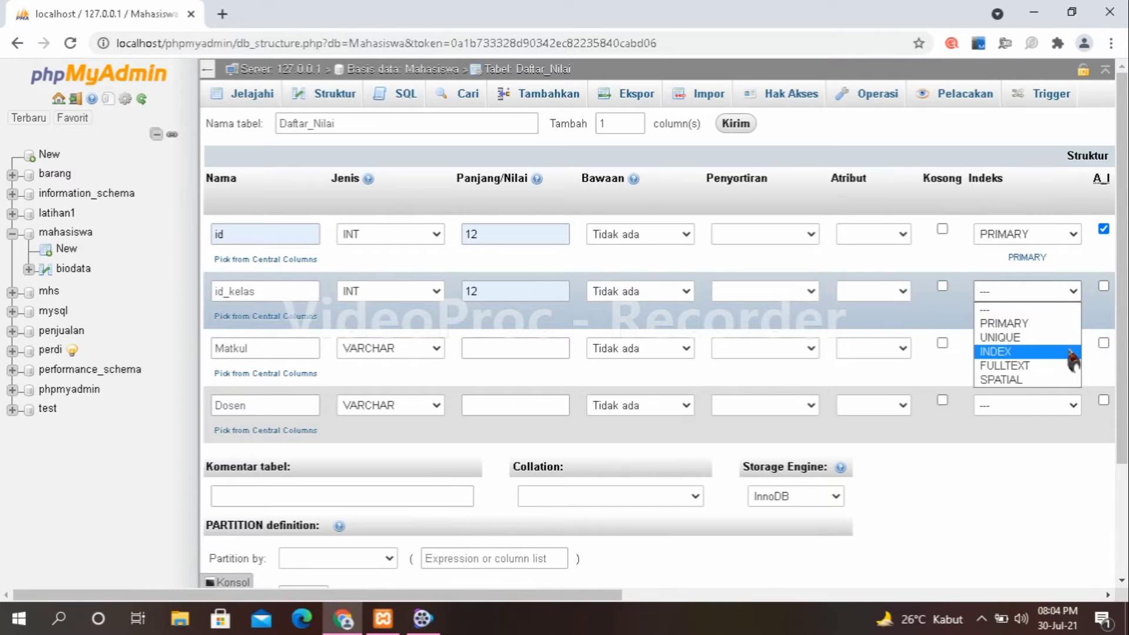
{"action": "left_click", "coordinate": [1070, 353]}
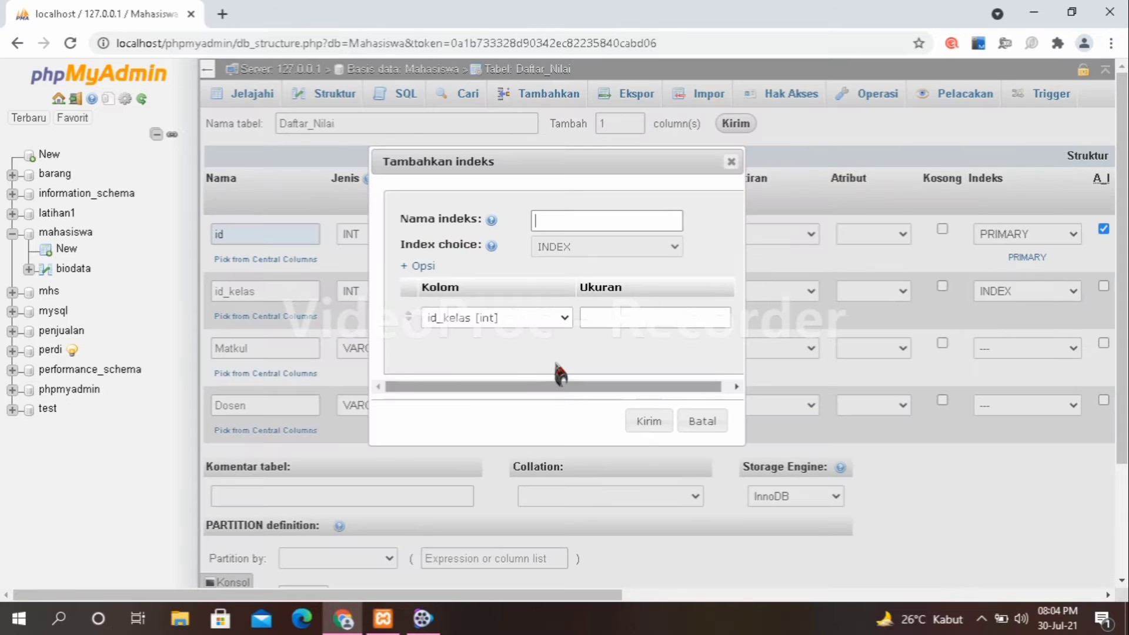
{"action": "left_click", "coordinate": [649, 422]}
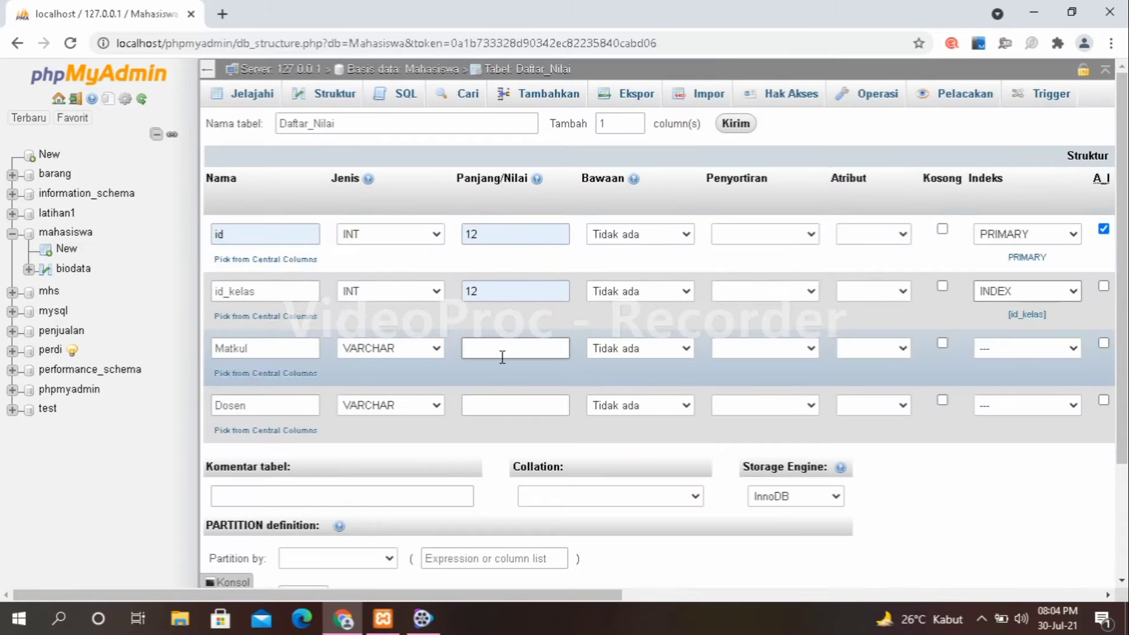
Set the Matkul length to 50 and the Dosen length to 60.
{"action": "left_click", "coordinate": [482, 350]}
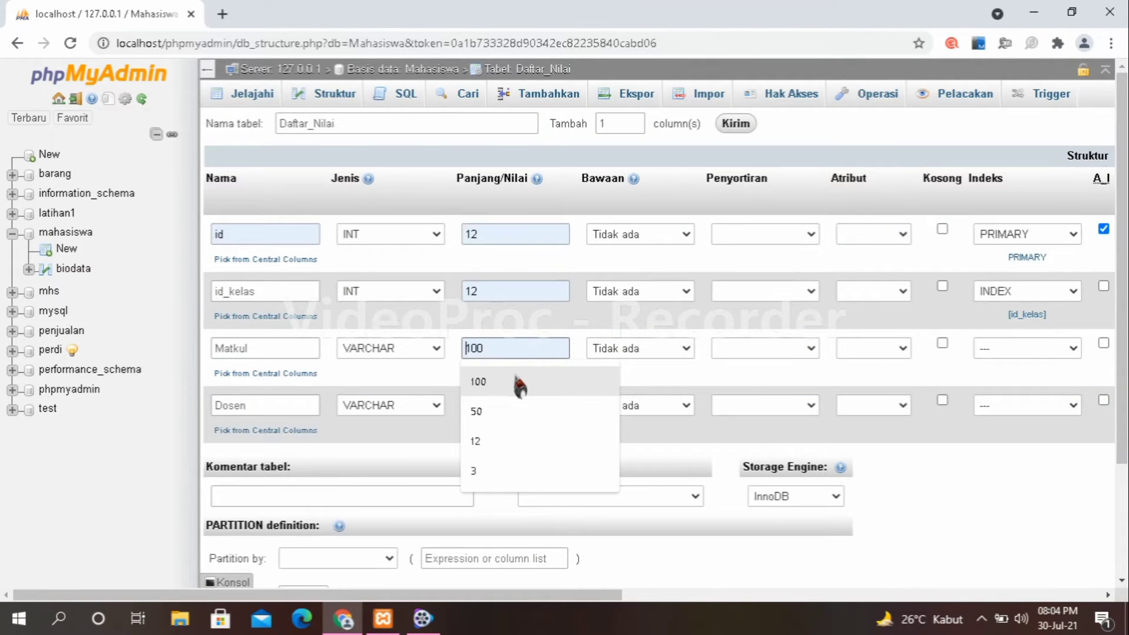
{"action": "left_click", "coordinate": [517, 411]}
{"action": "left_click", "coordinate": [484, 401]}
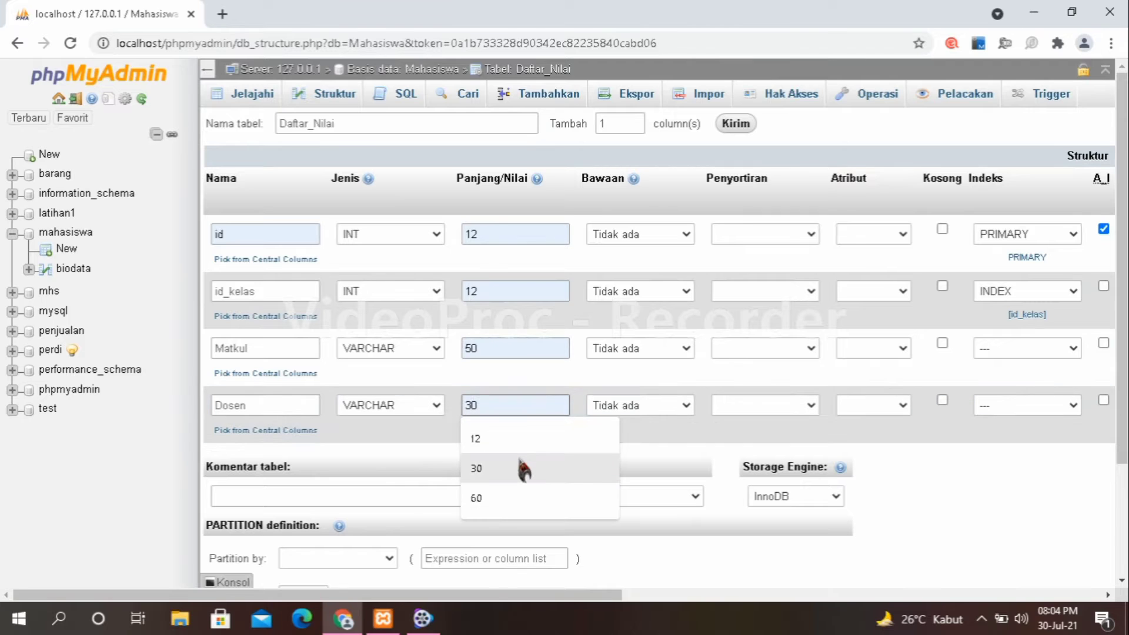
{"action": "left_click", "coordinate": [523, 495]}
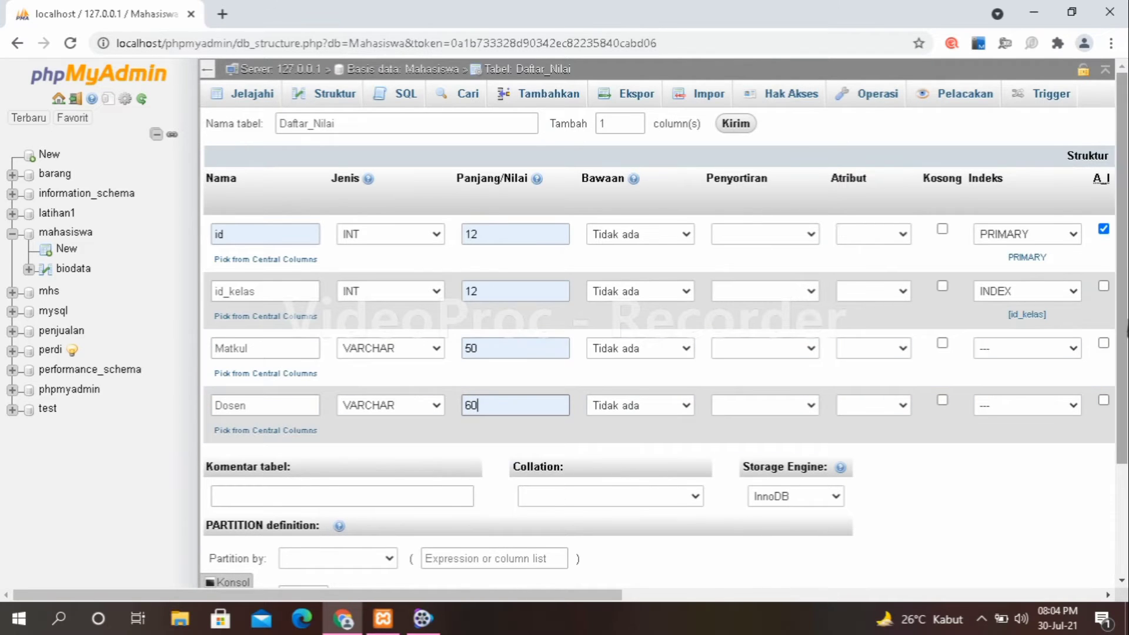
{"action": "scroll", "coordinate": [1111, 466], "scroll_direction": "down", "scroll_amount": 3}
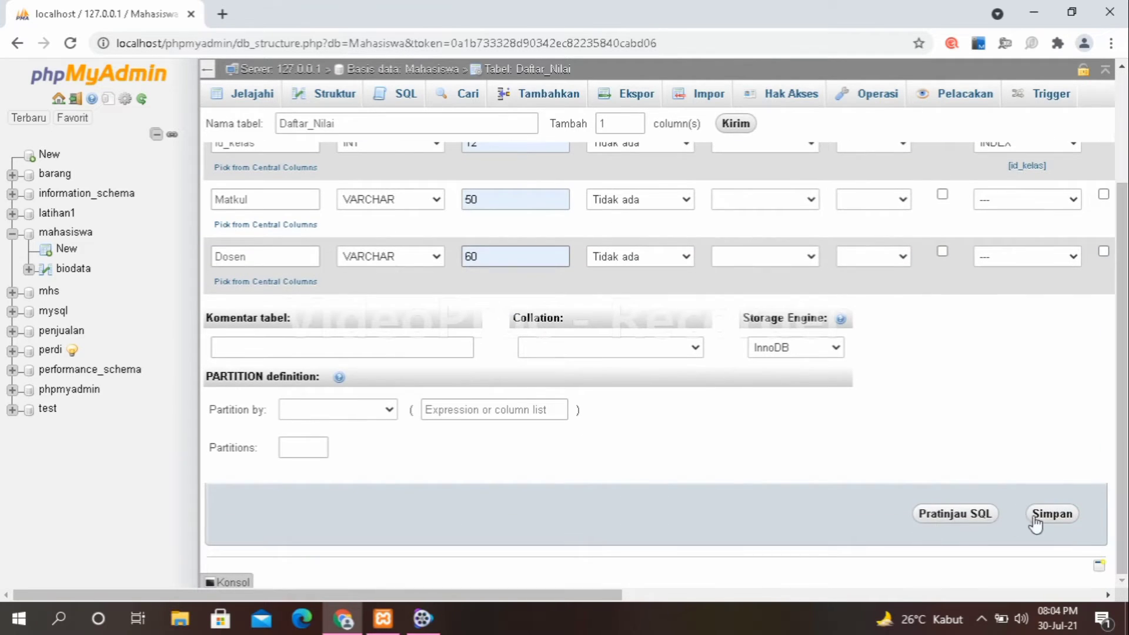
Save the daftar_nilai table, review biodata's structure, then edit daftar_nilai's id_kelas column.
{"action": "left_click", "coordinate": [1051, 514]}
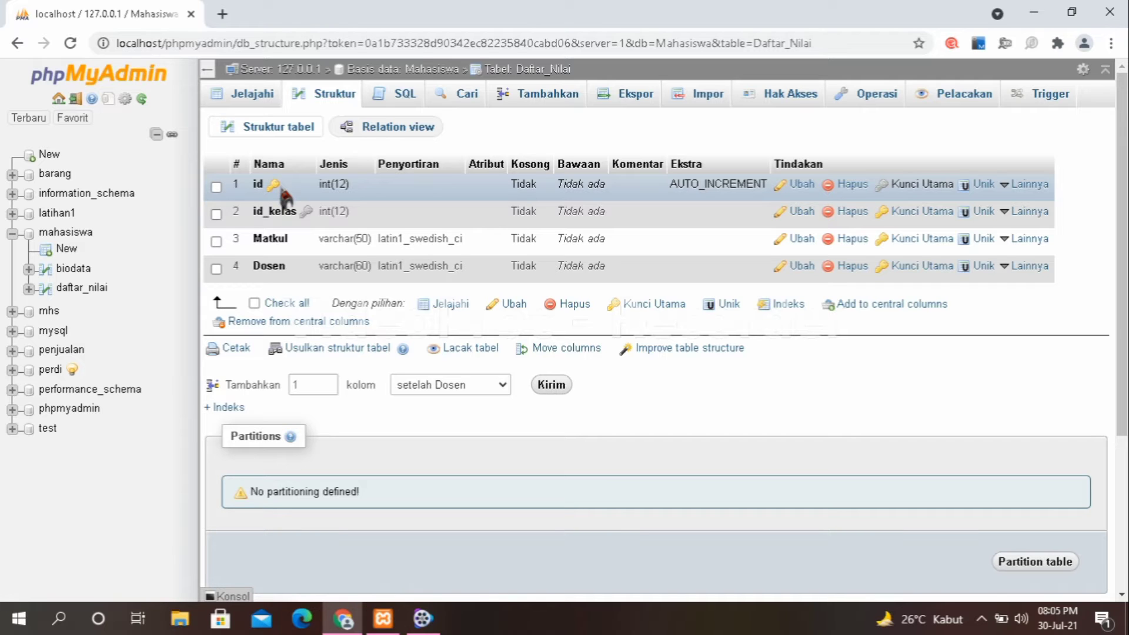
{"action": "left_click", "coordinate": [94, 268]}
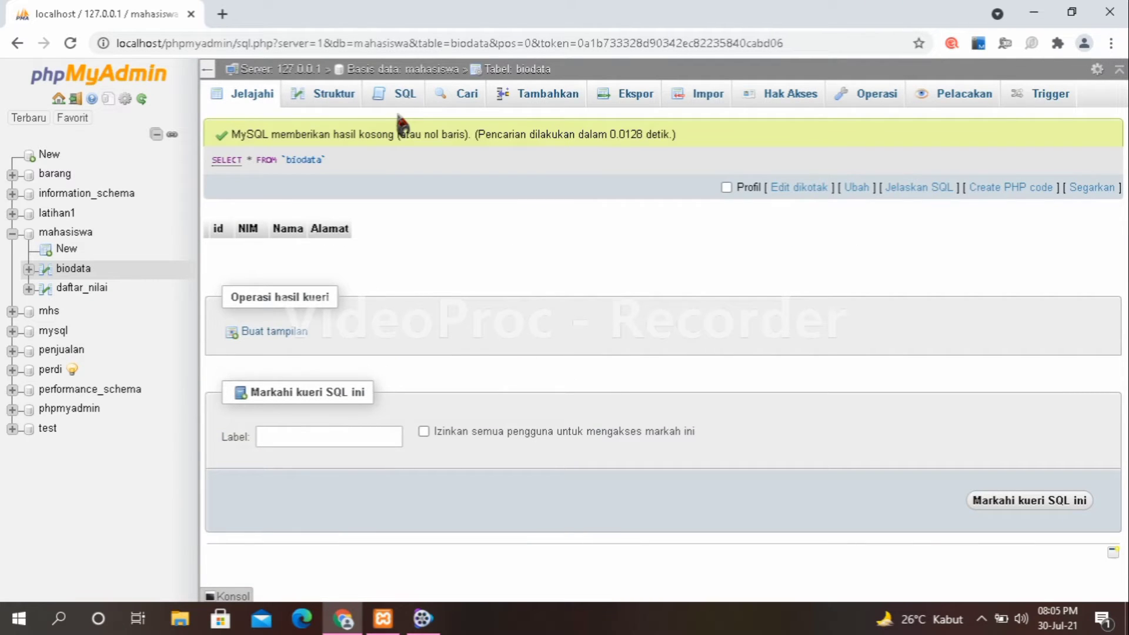
{"action": "left_click", "coordinate": [340, 95]}
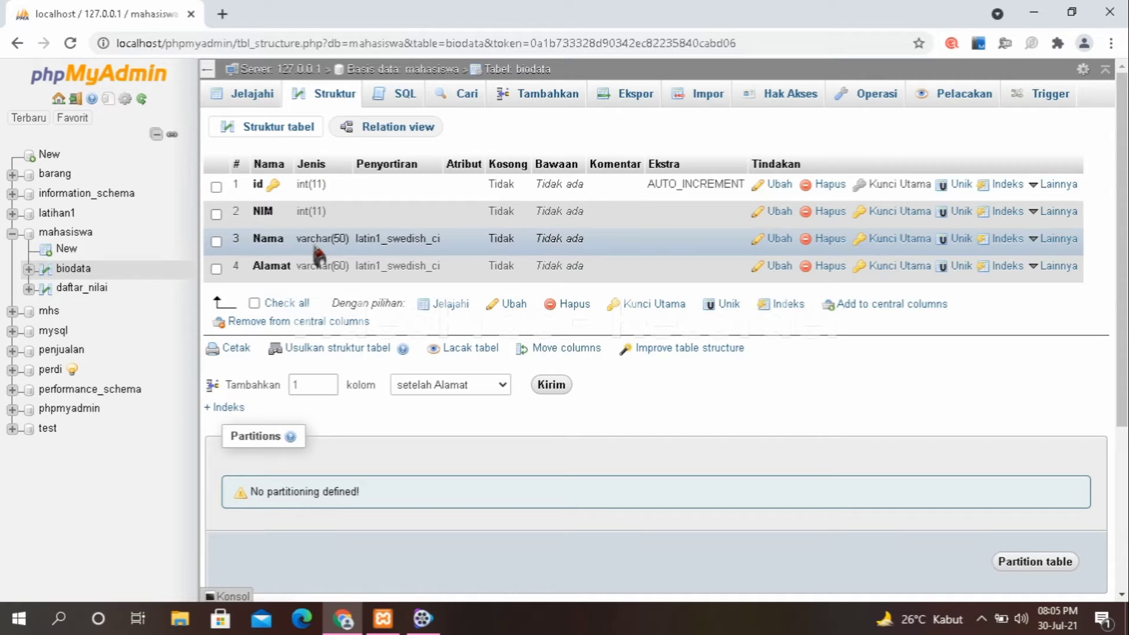
{"action": "left_click", "coordinate": [91, 290]}
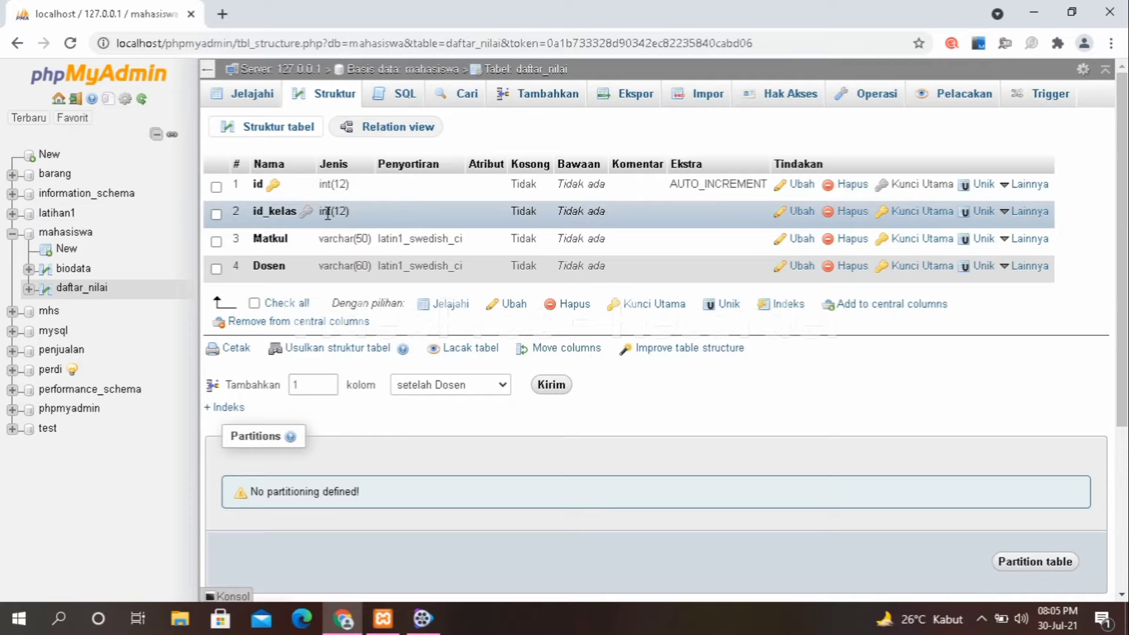
{"action": "left_click", "coordinate": [797, 217]}
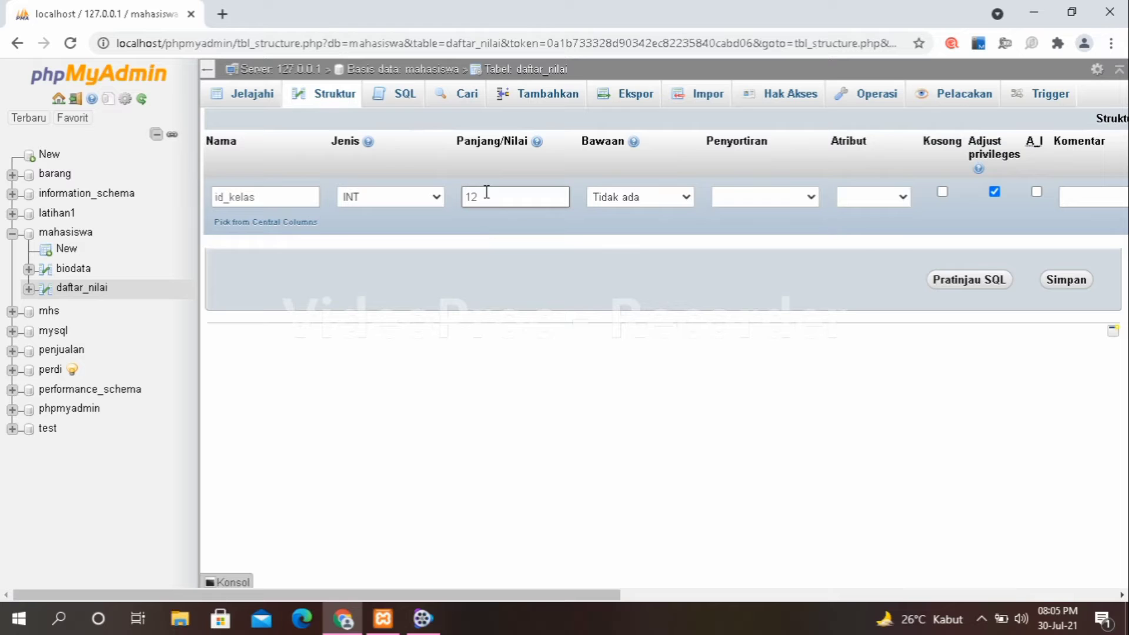
Change daftar_nilai's id_kelas length from 12 to 11, saving it as int(11).
{"action": "left_click", "coordinate": [487, 199]}
{"action": "key", "text": "BackSpace"}
{"action": "type", "text": "1"}
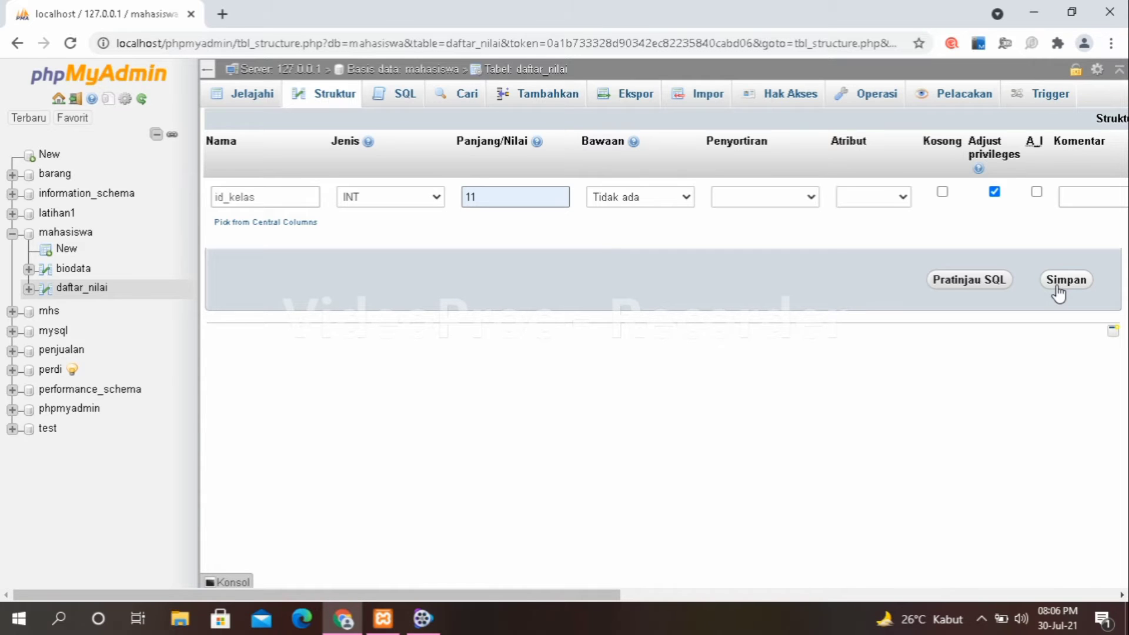
{"action": "left_click", "coordinate": [1058, 292]}
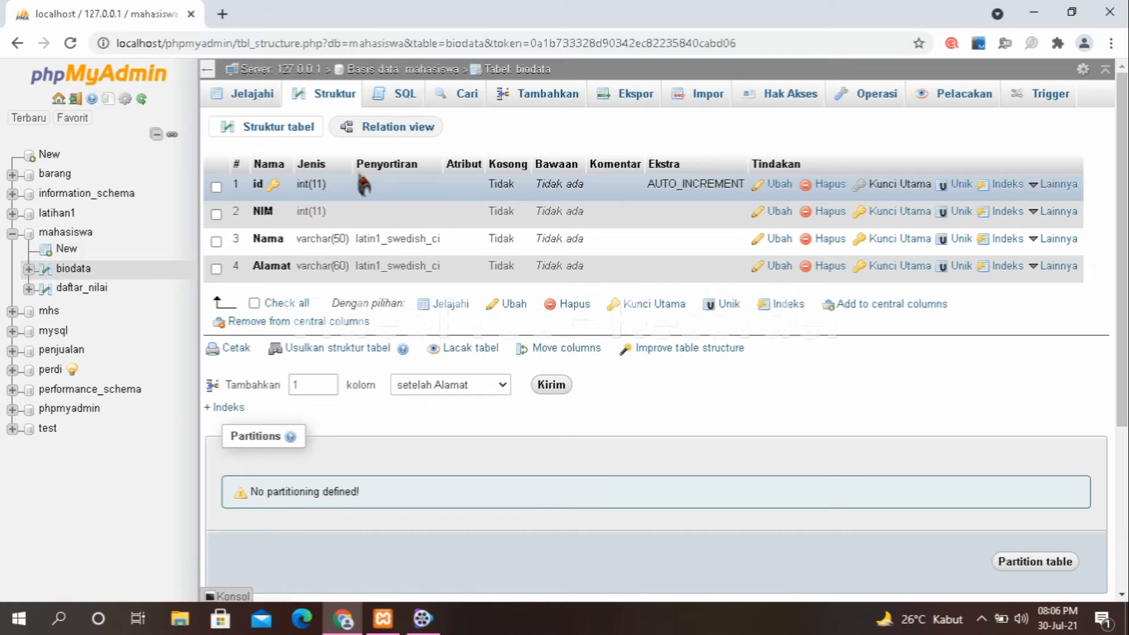
Open the mahasiswa database overview.
{"action": "left_click", "coordinate": [67, 234]}
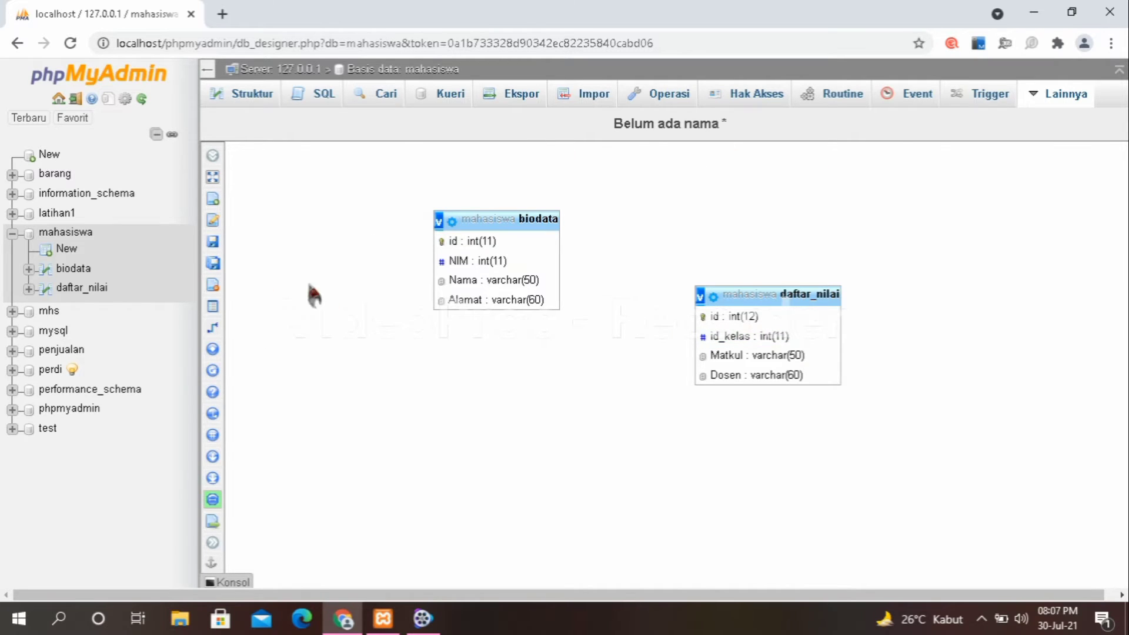
In Designer, link biodata's id to daftar_nilai's id_kelas as a new foreign key.
{"action": "mouse_move", "coordinate": [222, 332]}
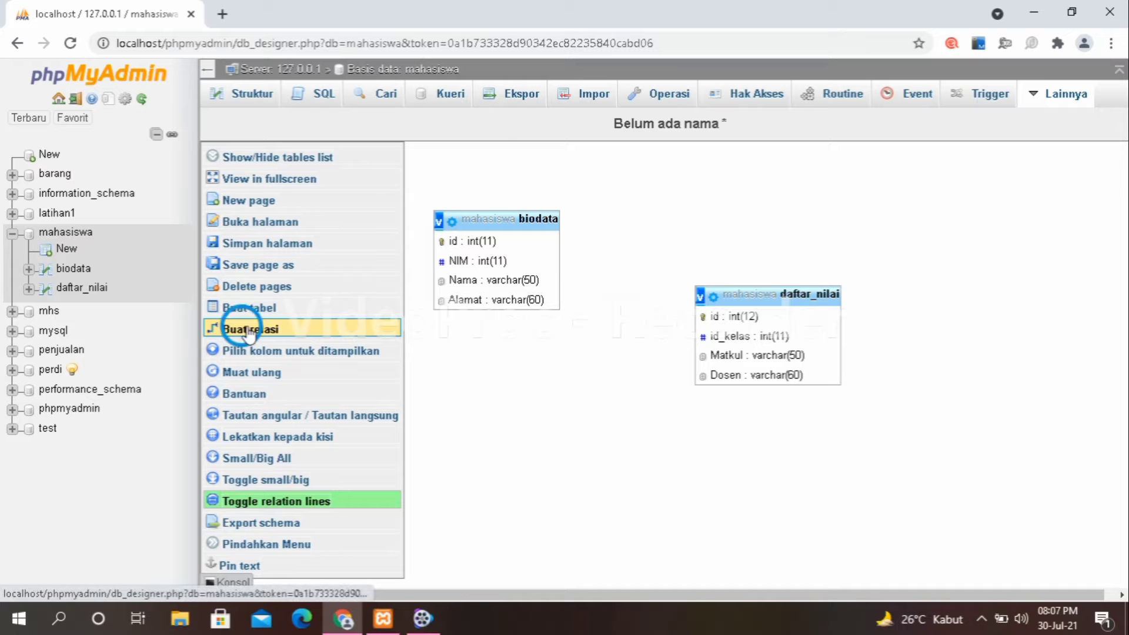
{"action": "left_click", "coordinate": [381, 341]}
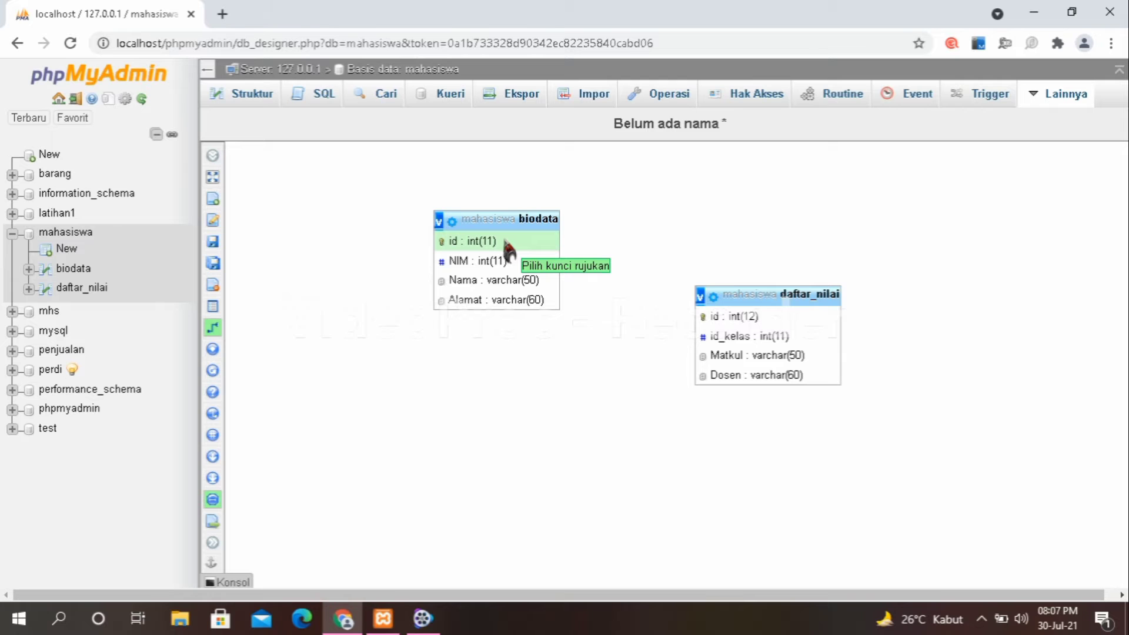
{"action": "left_click", "coordinate": [508, 244]}
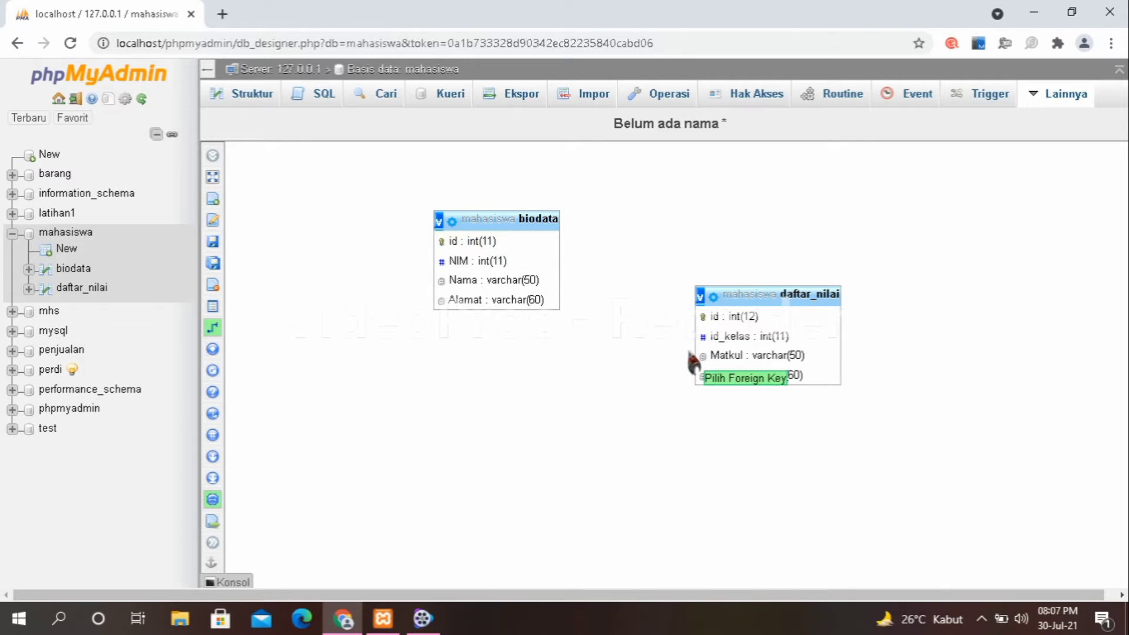
{"action": "left_click", "coordinate": [713, 340]}
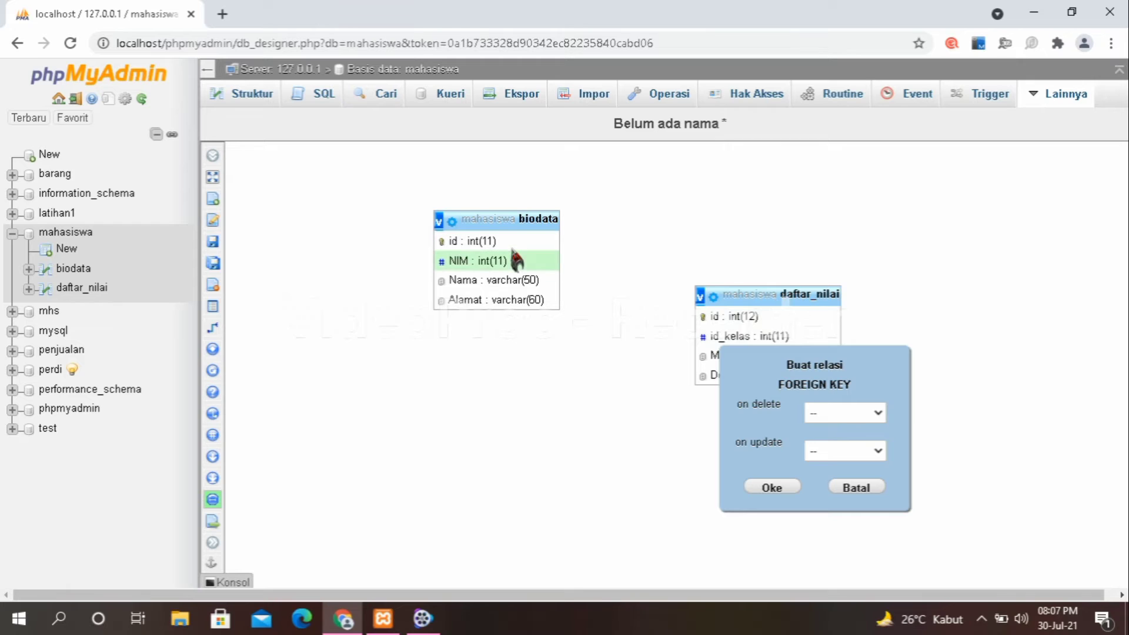
Set both on delete and on update to CASCADE and create the relation.
{"action": "left_click", "coordinate": [876, 414]}
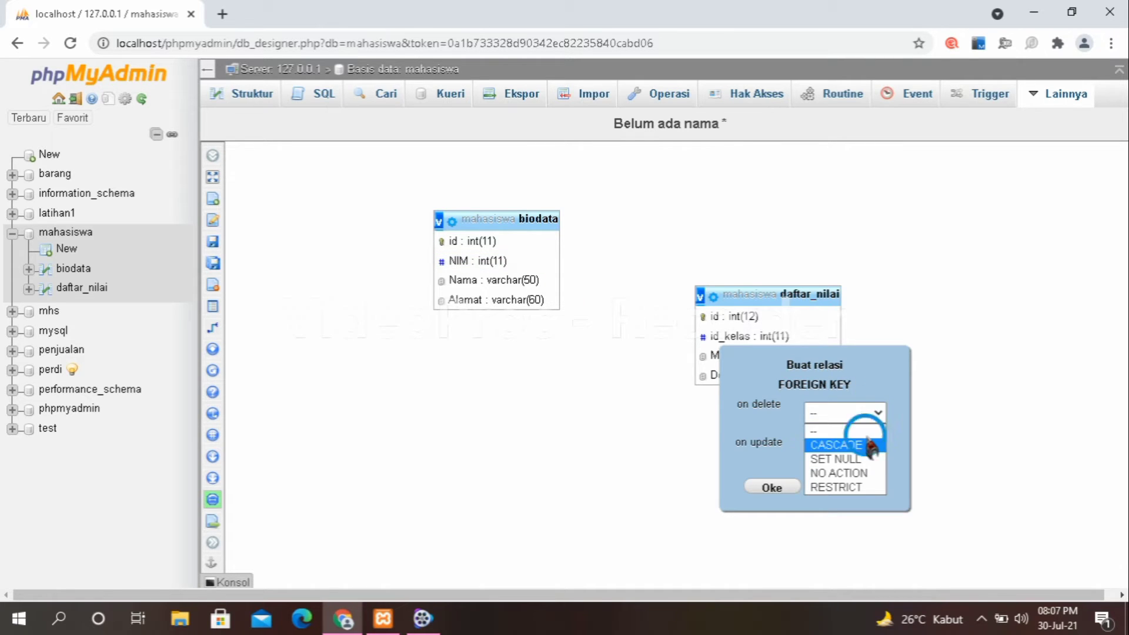
{"action": "left_click", "coordinate": [869, 446]}
{"action": "left_click", "coordinate": [870, 451]}
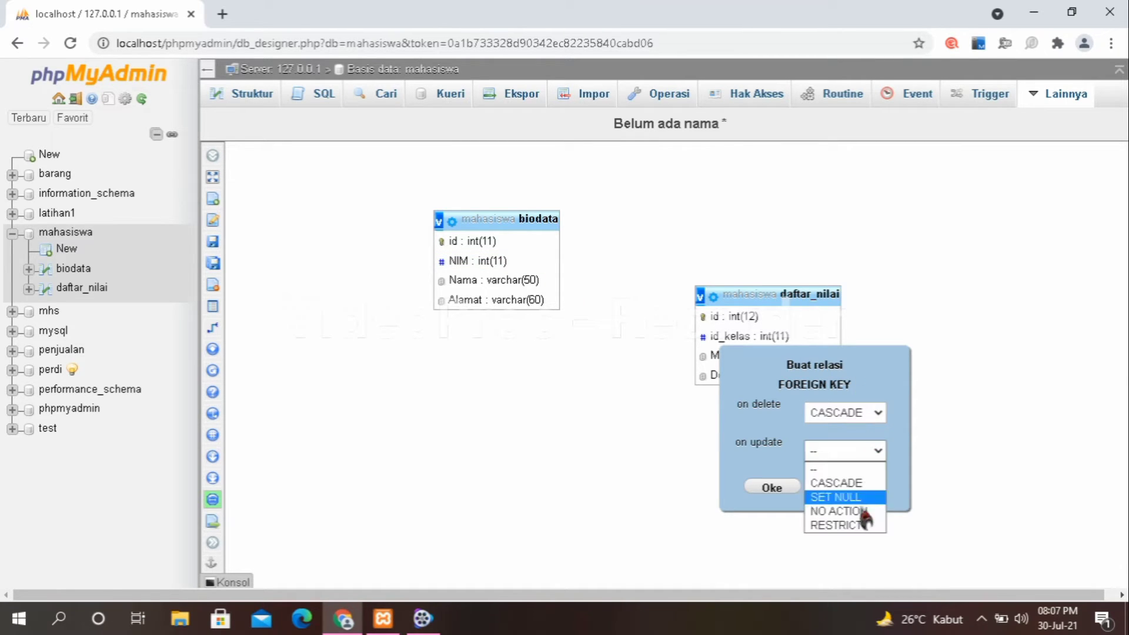
{"action": "left_click", "coordinate": [856, 482]}
{"action": "left_click", "coordinate": [760, 488]}
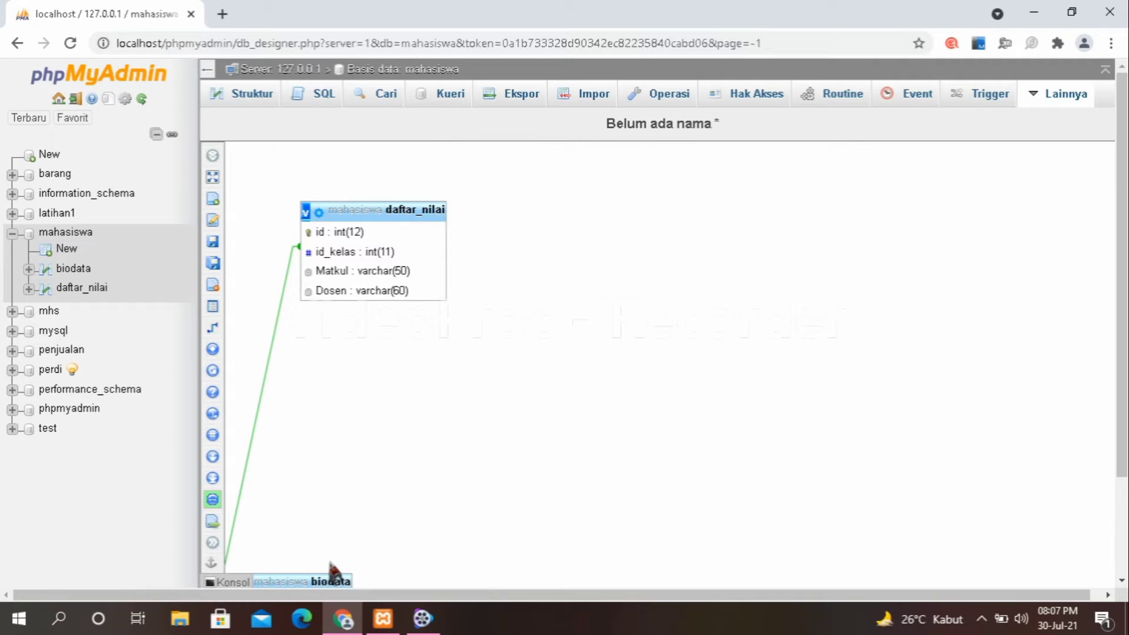
Move the biodata table to the right of daftar_nilai in the designer diagram.
{"action": "left_click_drag", "start_coordinate": [291, 578], "coordinate": [326, 451]}
{"action": "left_click_drag", "start_coordinate": [290, 577], "coordinate": [307, 512]}
{"action": "left_click_drag", "start_coordinate": [284, 581], "coordinate": [300, 559]}
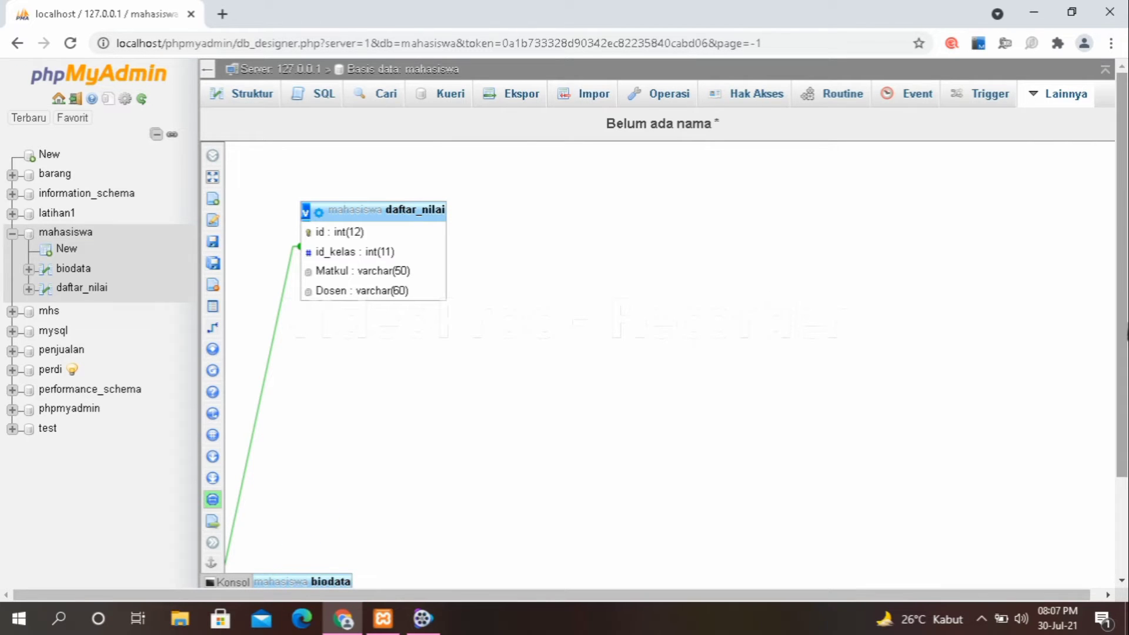
{"action": "scroll", "coordinate": [1116, 355], "scroll_direction": "down", "scroll_amount": 2}
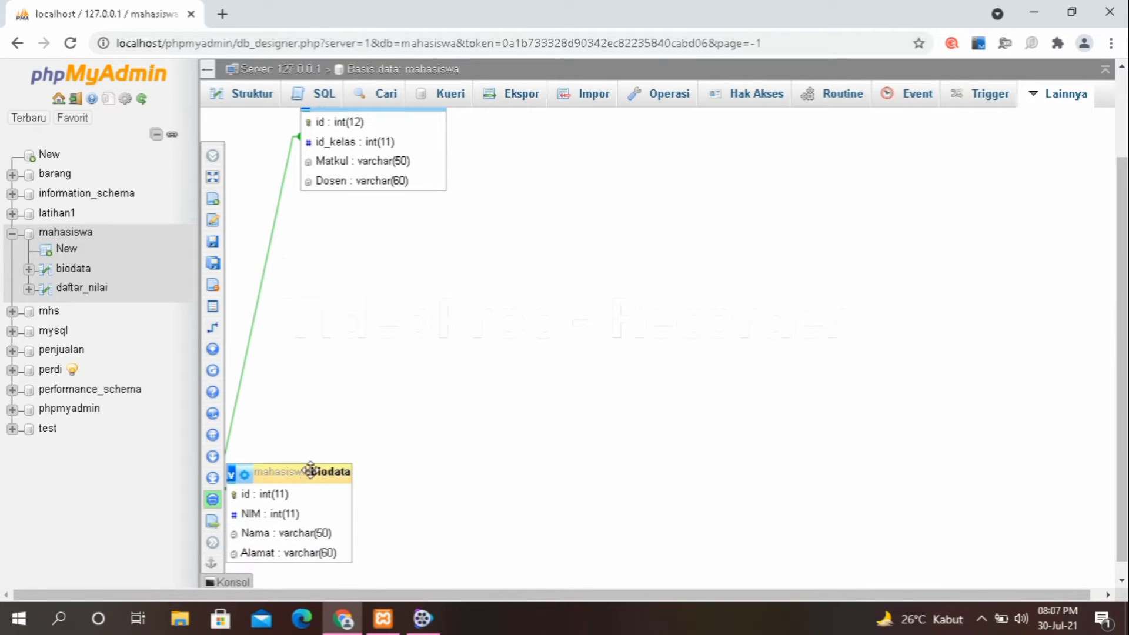
{"action": "left_click_drag", "start_coordinate": [295, 474], "coordinate": [729, 194]}
{"action": "scroll", "coordinate": [432, 218], "scroll_direction": "up", "scroll_amount": 2}
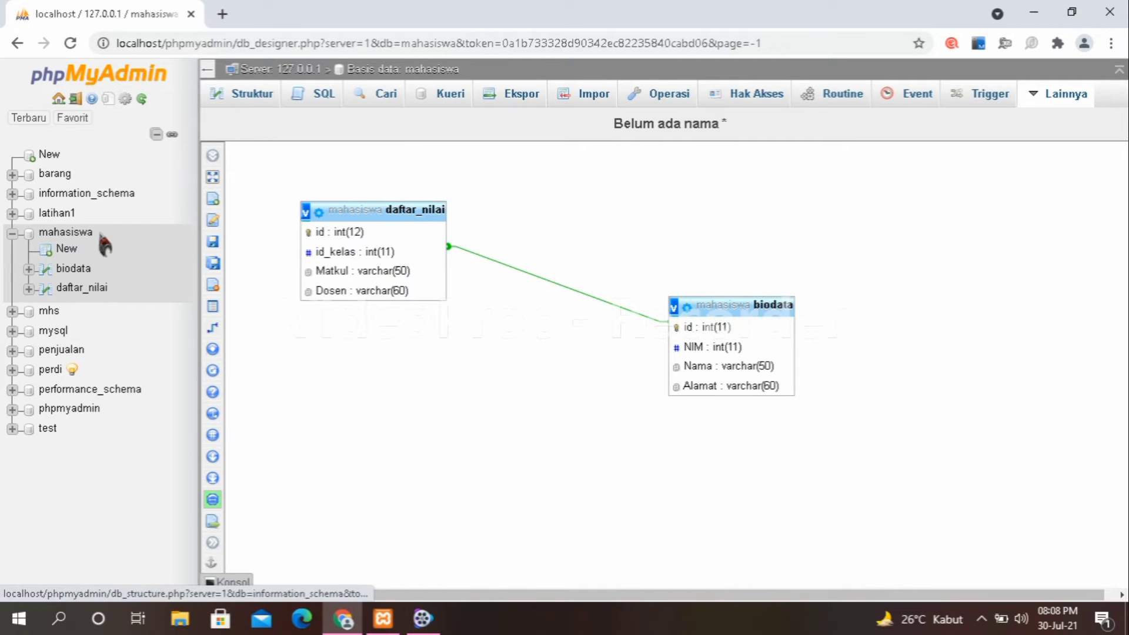
{"action": "left_click", "coordinate": [65, 231]}
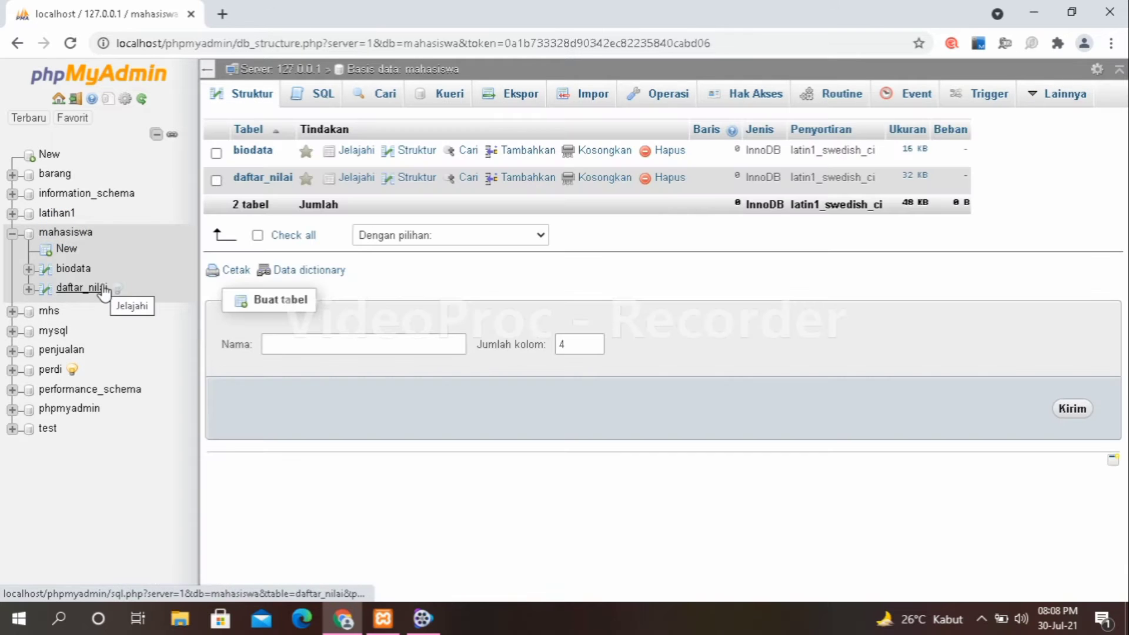
Open daftar_nilai's insert form and enter 02 as the first row's id_kelas.
{"action": "left_click", "coordinate": [73, 288]}
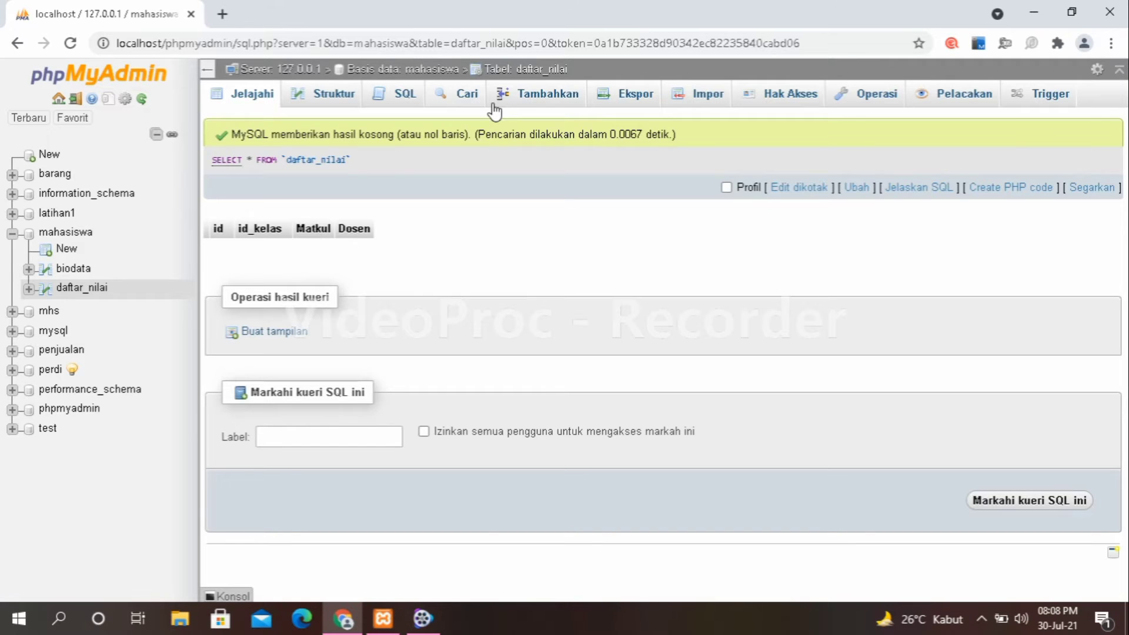
{"action": "left_click", "coordinate": [494, 106]}
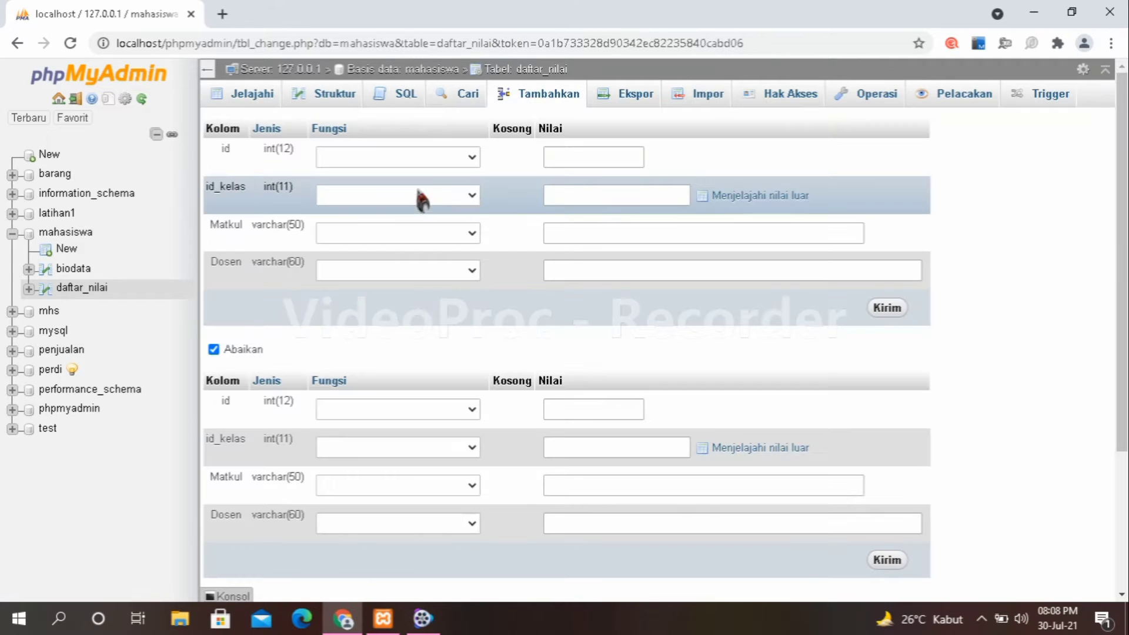
{"action": "left_click", "coordinate": [544, 196]}
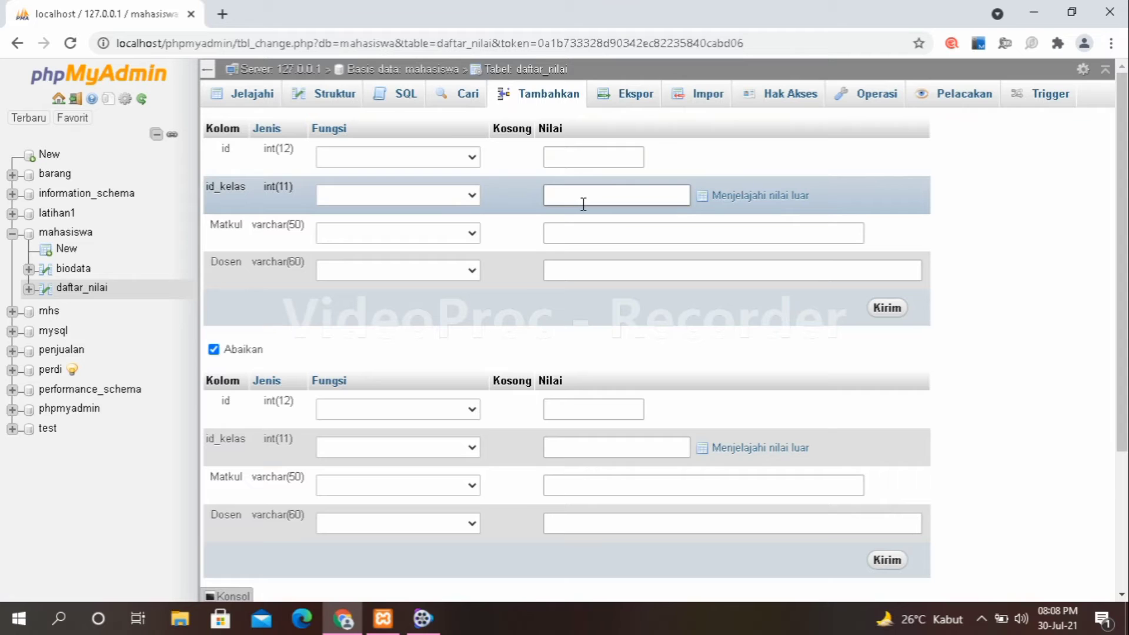
{"action": "left_click", "coordinate": [577, 201]}
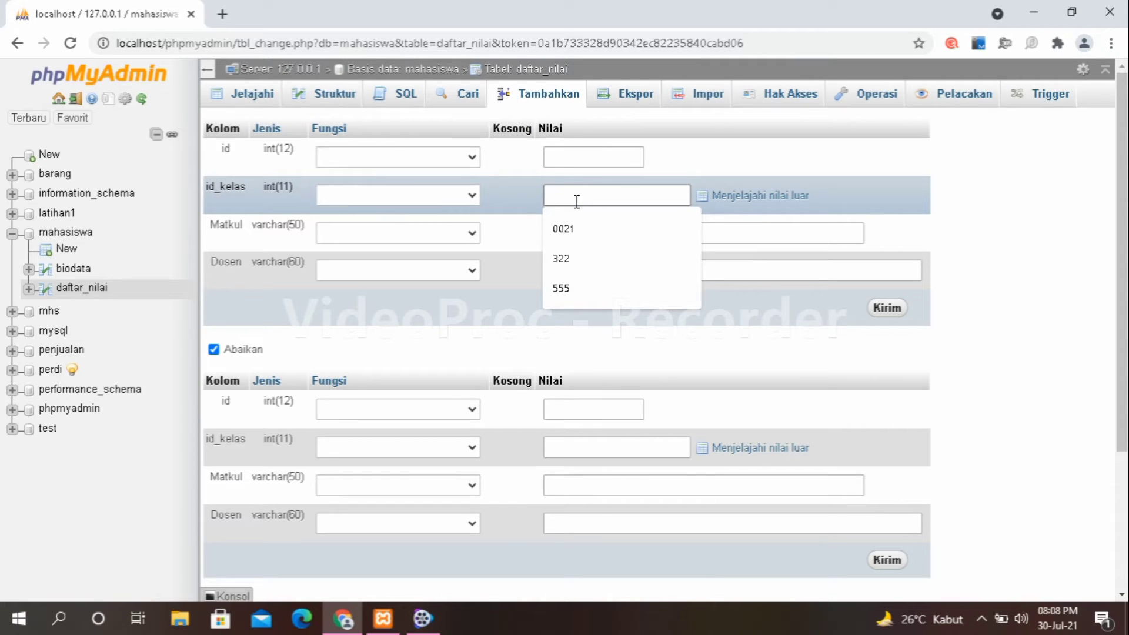
{"action": "type", "text": "t"}
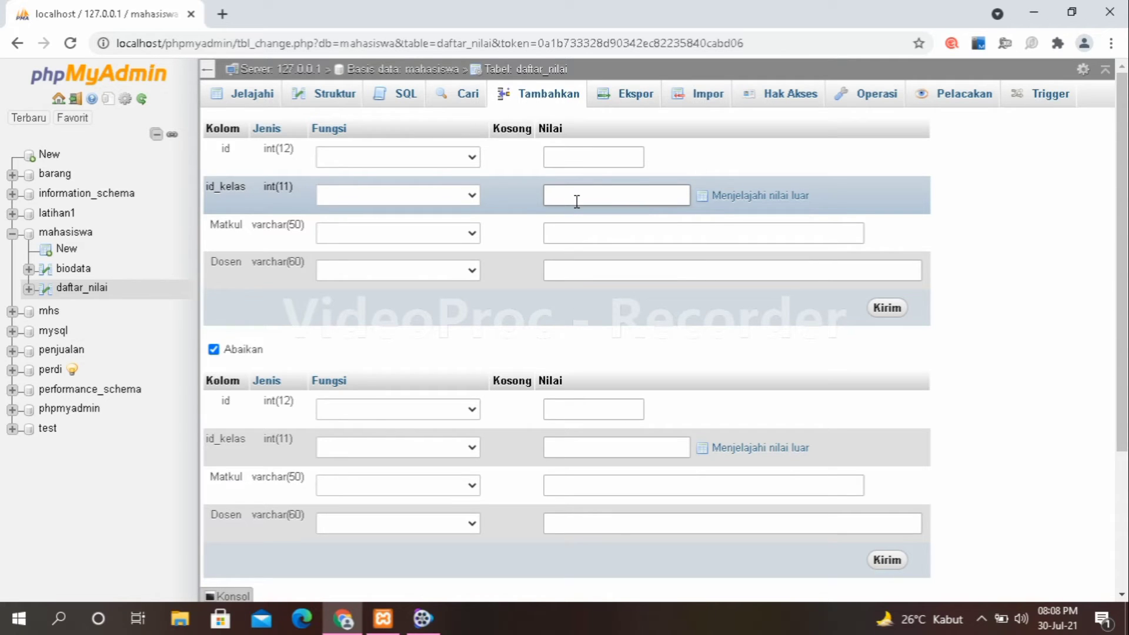
{"action": "type", "text": "o2"}
{"action": "key", "text": "BackSpace"}
{"action": "type", "text": "02"}
{"action": "key", "text": "BackSpace"}
{"action": "key", "text": "BackSpace"}
{"action": "key", "text": "BackSpace"}
{"action": "type", "text": "02"}
Fill the first row's Matkul with 'Sistem basis data' and Dosen with the lecturer's name.
{"action": "left_click", "coordinate": [559, 240]}
{"action": "type", "text": "s"}
{"action": "key", "text": "BackSpace"}
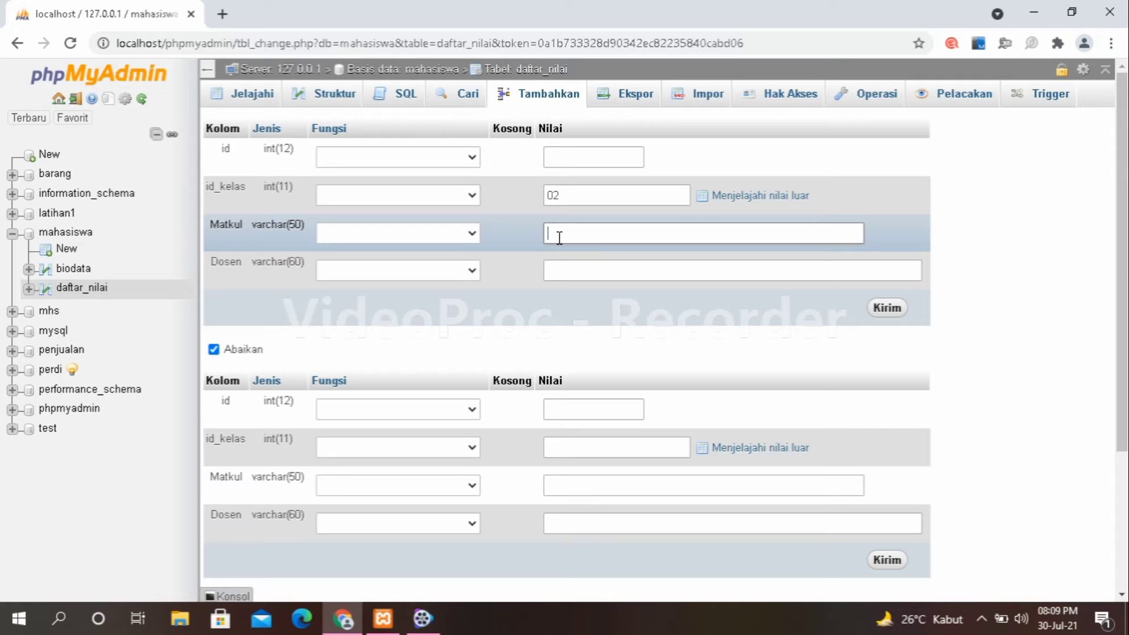
{"action": "type", "text": "Sistem basis data"}
{"action": "left_click", "coordinate": [580, 269]}
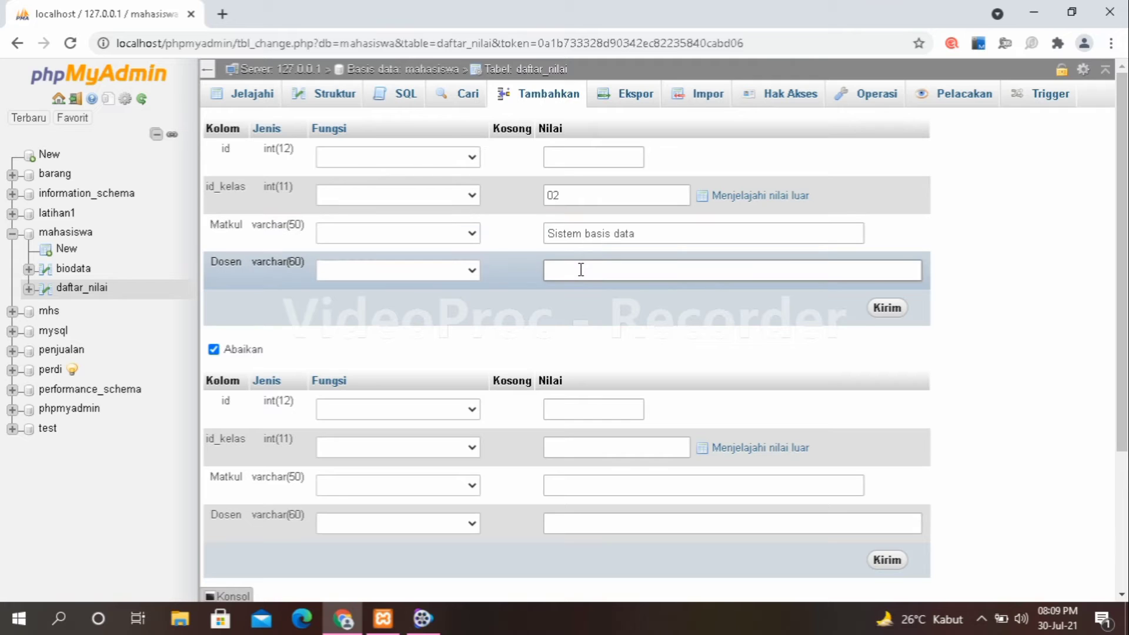
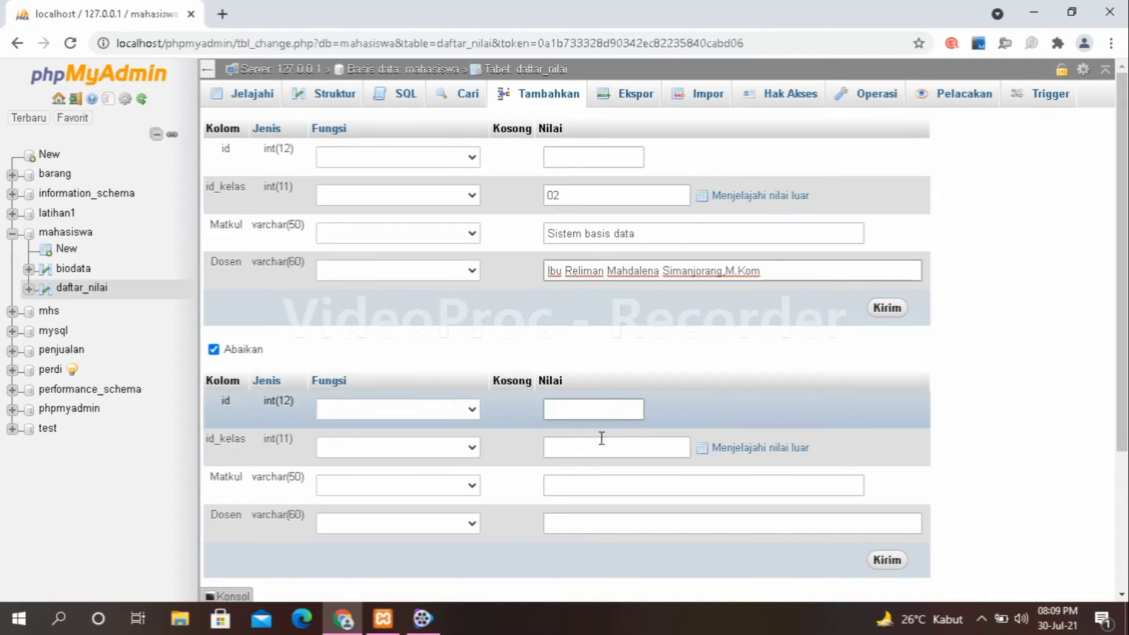
Fill the second row with id_kelas 03, Matkul 'Visual basic' and the lecturer's name, then submit.
{"action": "scroll", "coordinate": [598, 448], "scroll_direction": "down", "scroll_amount": 1}
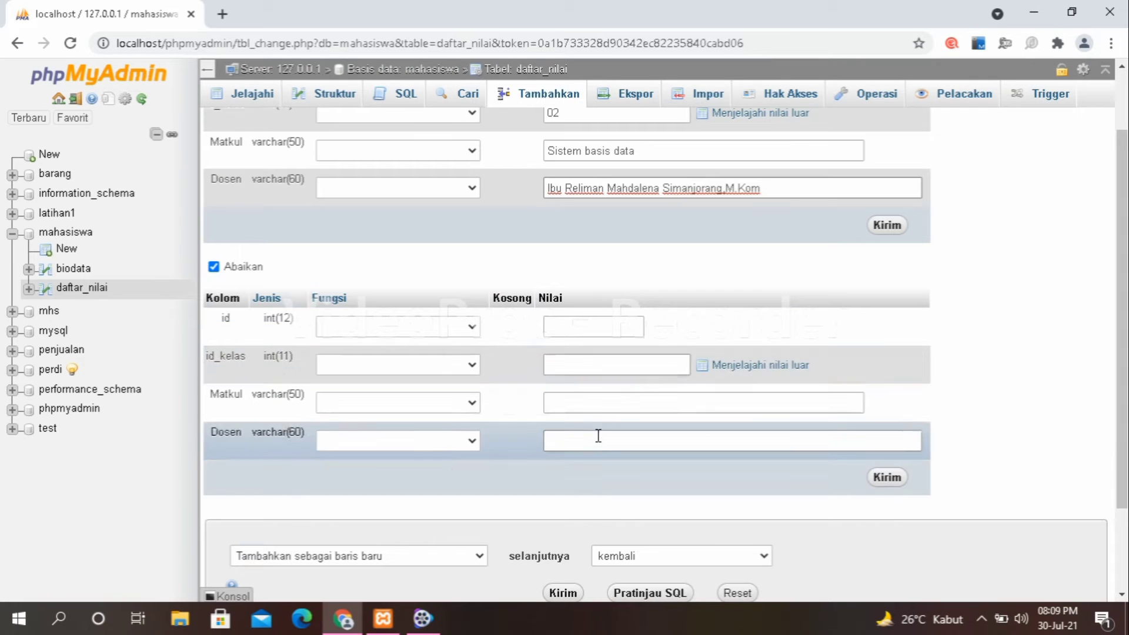
{"action": "left_click", "coordinate": [568, 365]}
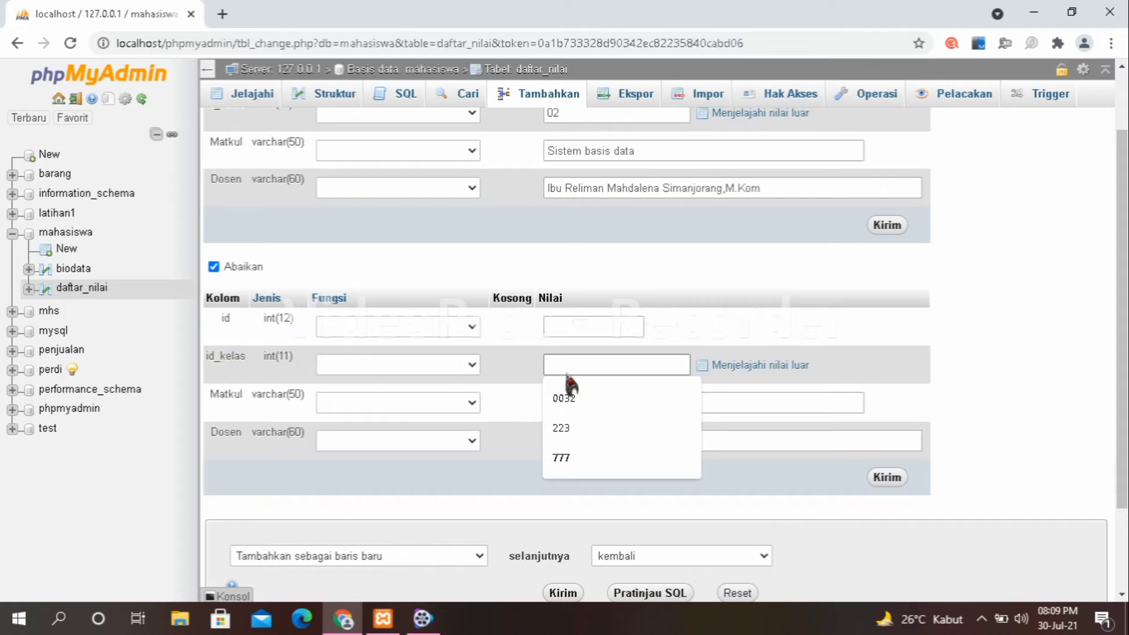
{"action": "type", "text": "03"}
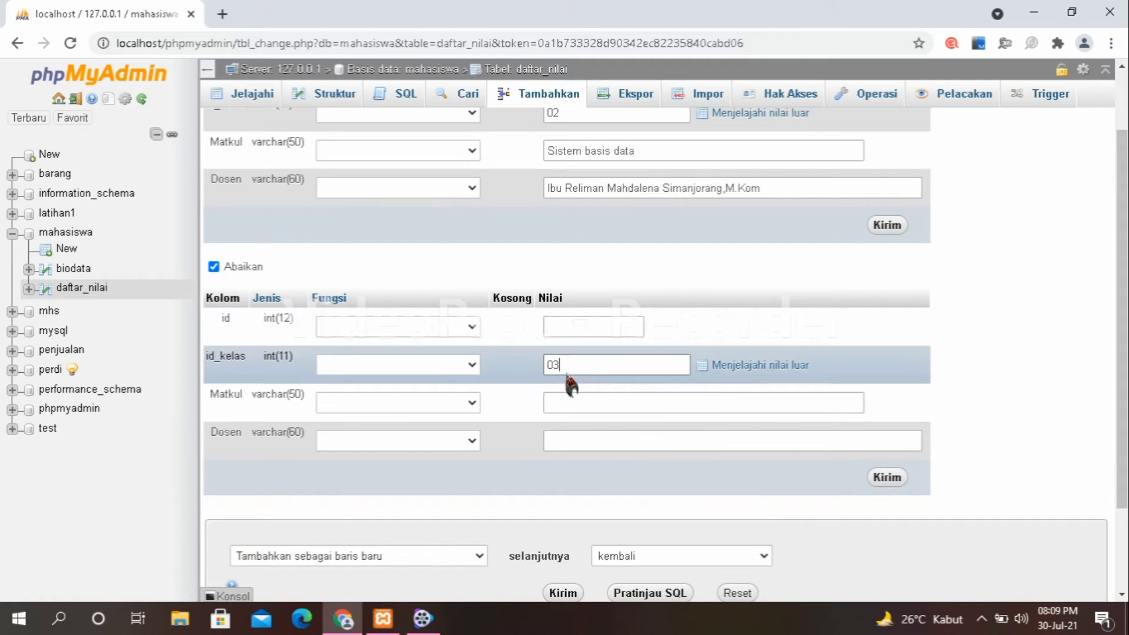
{"action": "left_click", "coordinate": [565, 402]}
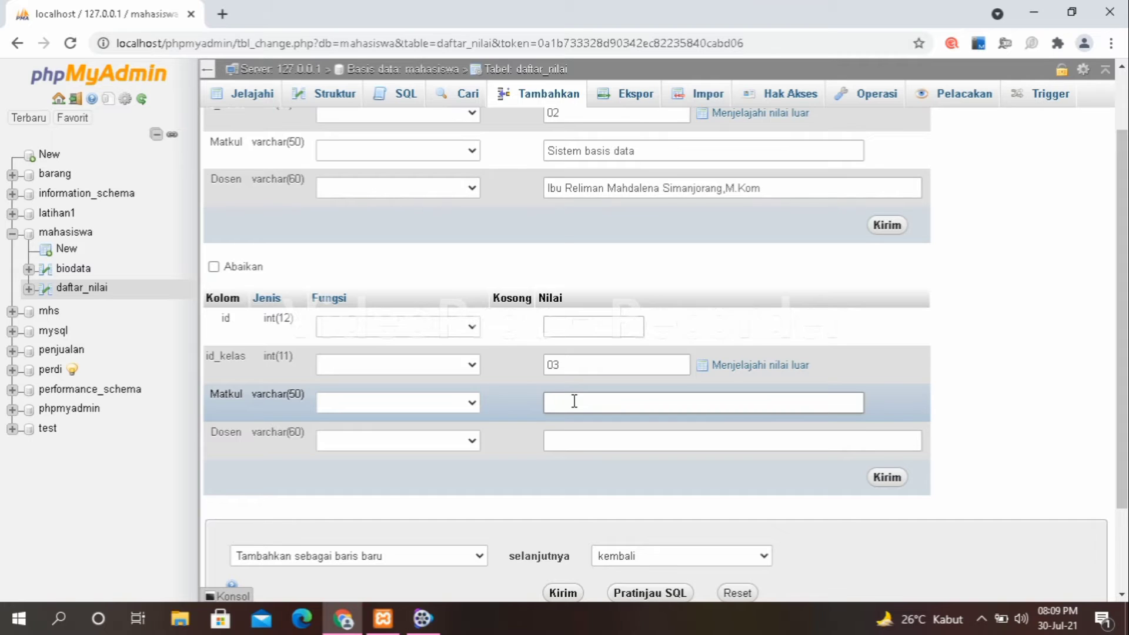
{"action": "type", "text": "Visual basic"}
{"action": "left_click", "coordinate": [628, 440]}
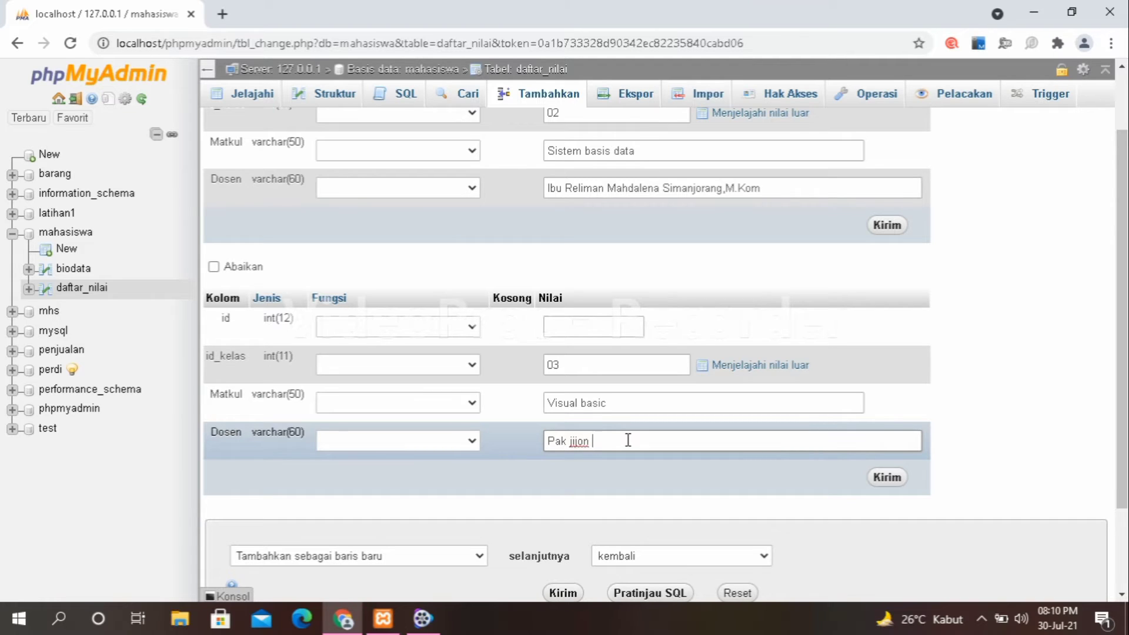
{"action": "type", "text": ",M.Kom"}
{"action": "left_click", "coordinate": [888, 478]}
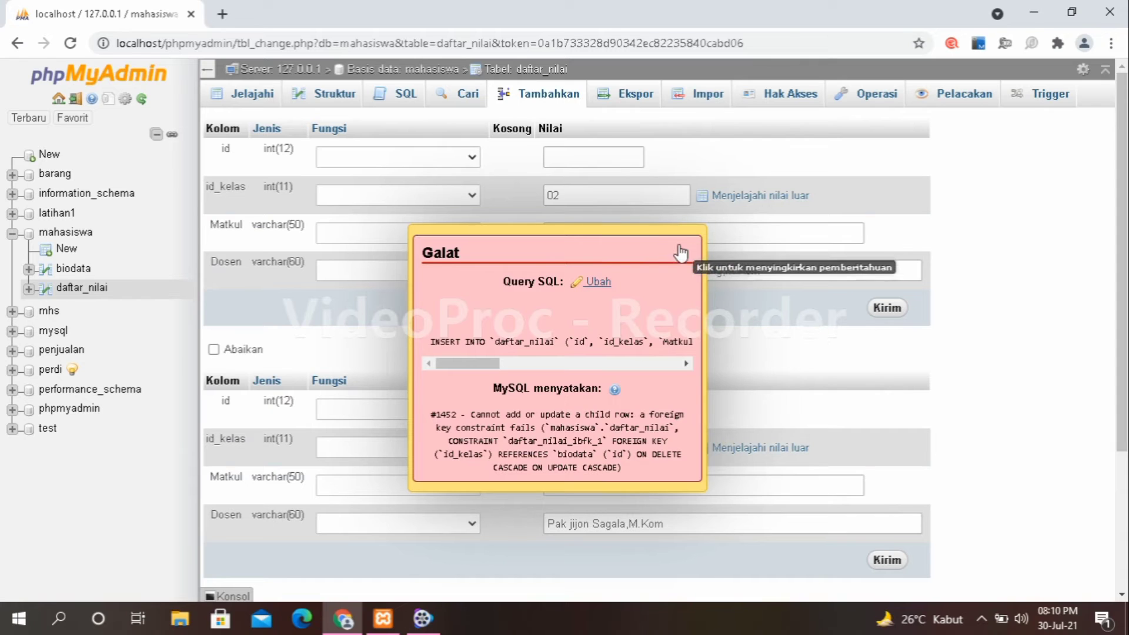
Dismiss the foreign key error and open a blank insert form for biodata.
{"action": "left_click", "coordinate": [594, 243]}
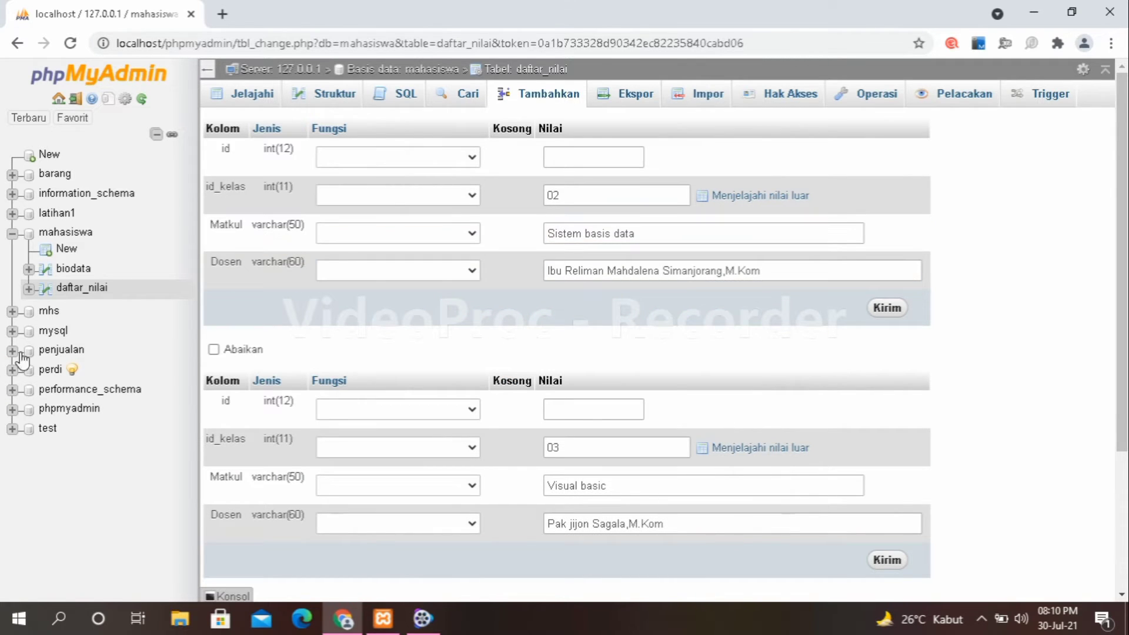
{"action": "left_click", "coordinate": [74, 270]}
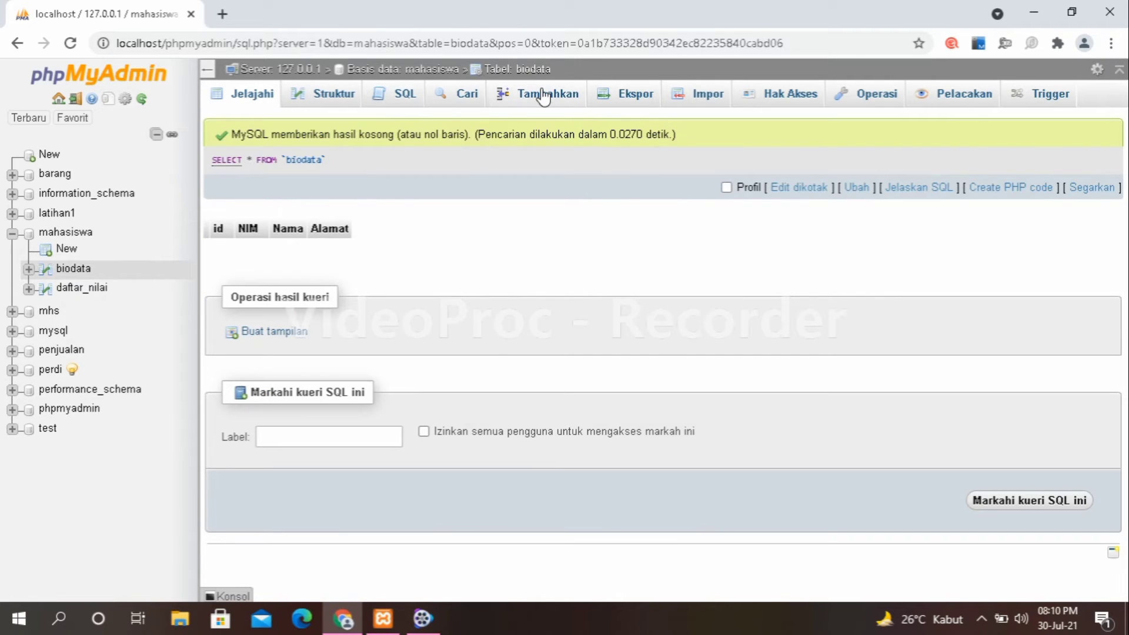
{"action": "left_click", "coordinate": [543, 96]}
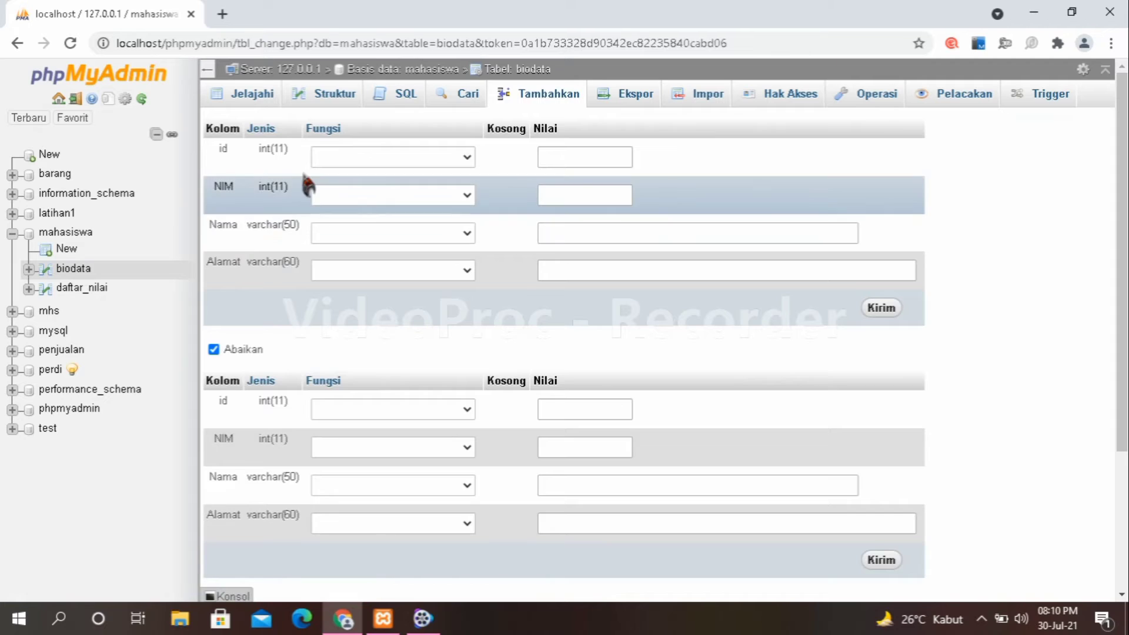
Enter the first student's NIM, name and Alamat Medan.
{"action": "left_click", "coordinate": [552, 191]}
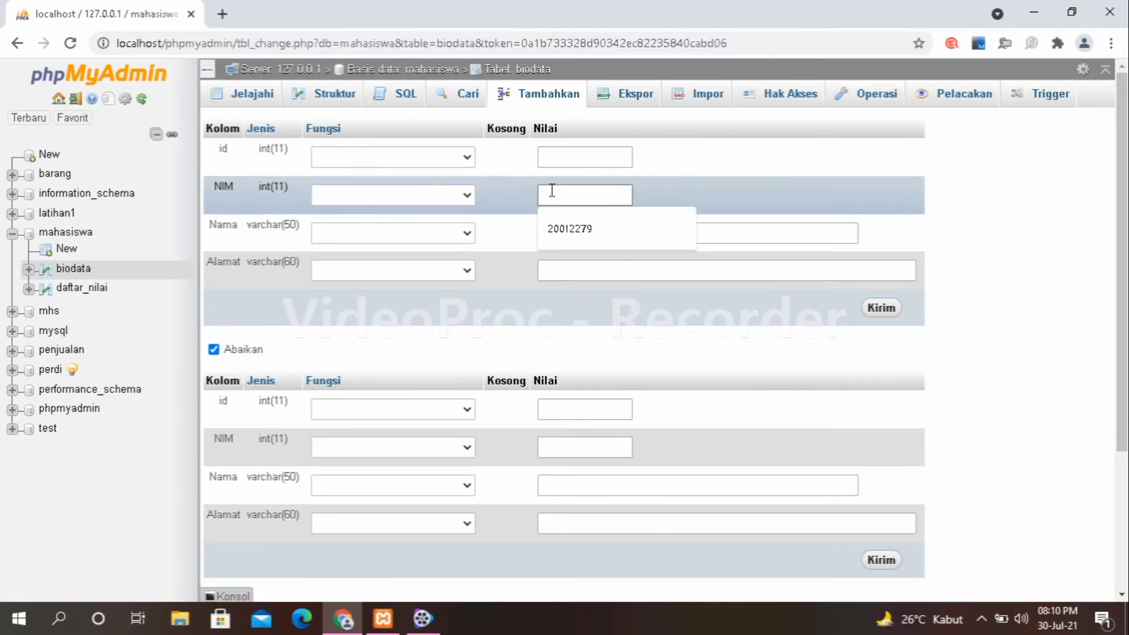
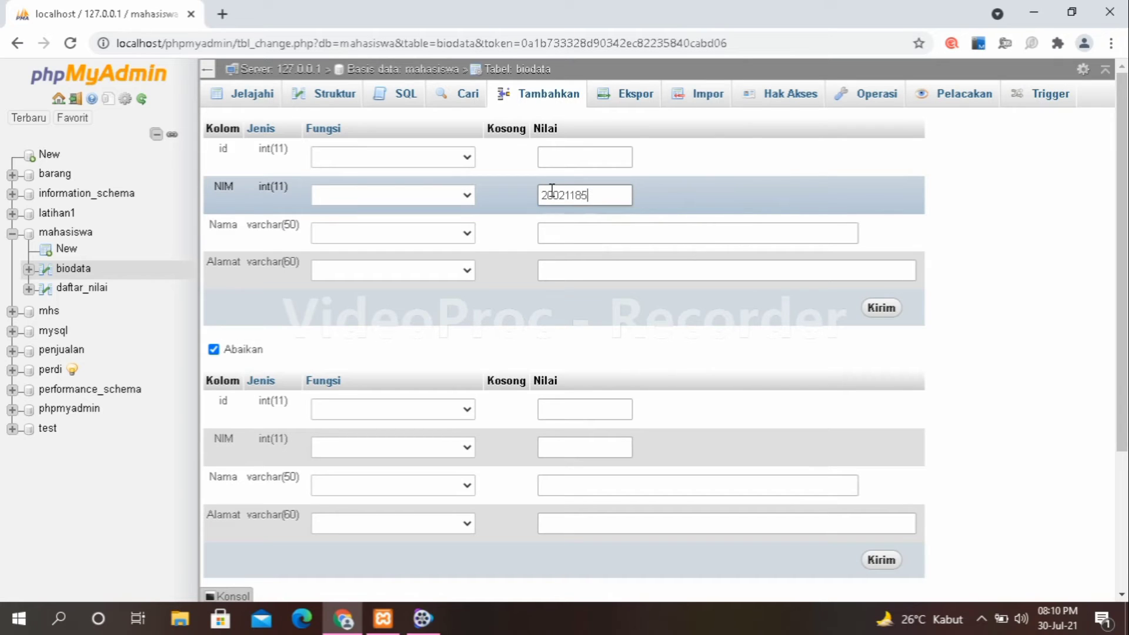
{"action": "left_click", "coordinate": [561, 235]}
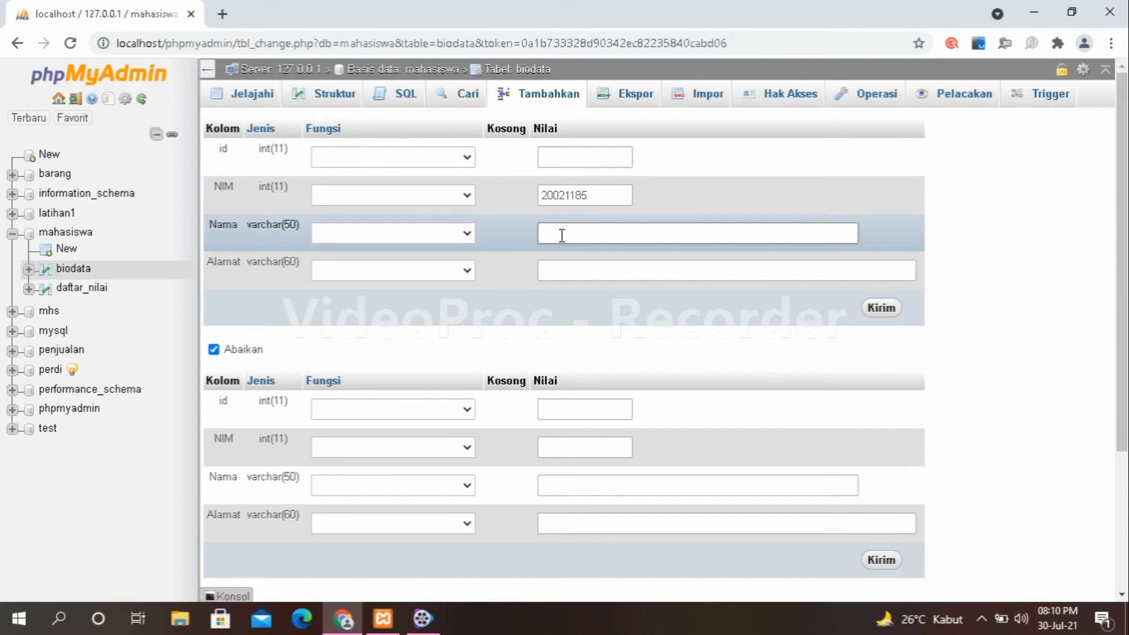
{"action": "left_click", "coordinate": [564, 274]}
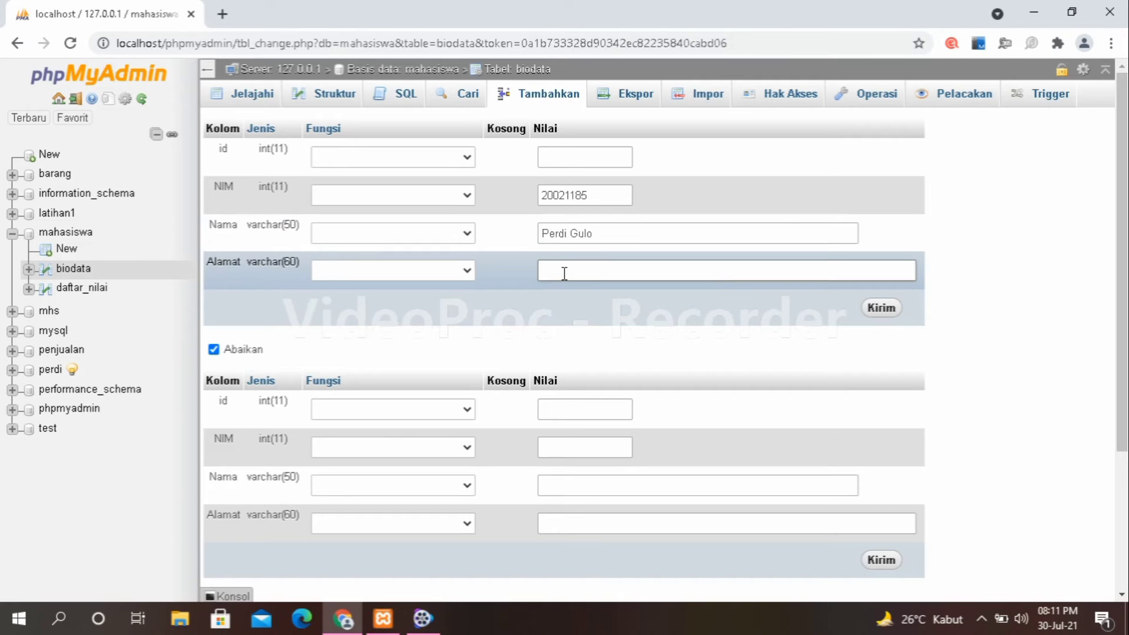
{"action": "type", "text": "Medan"}
Enter the second student's NIM, name and Alamat Medan.
{"action": "left_click", "coordinate": [565, 448]}
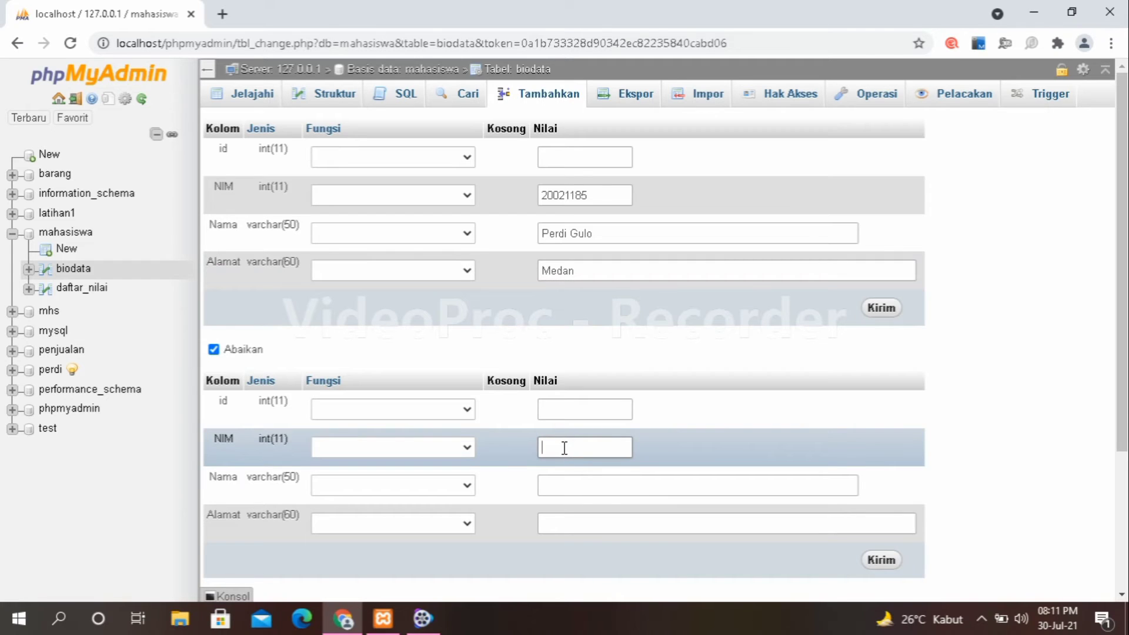
{"action": "left_click", "coordinate": [572, 483]}
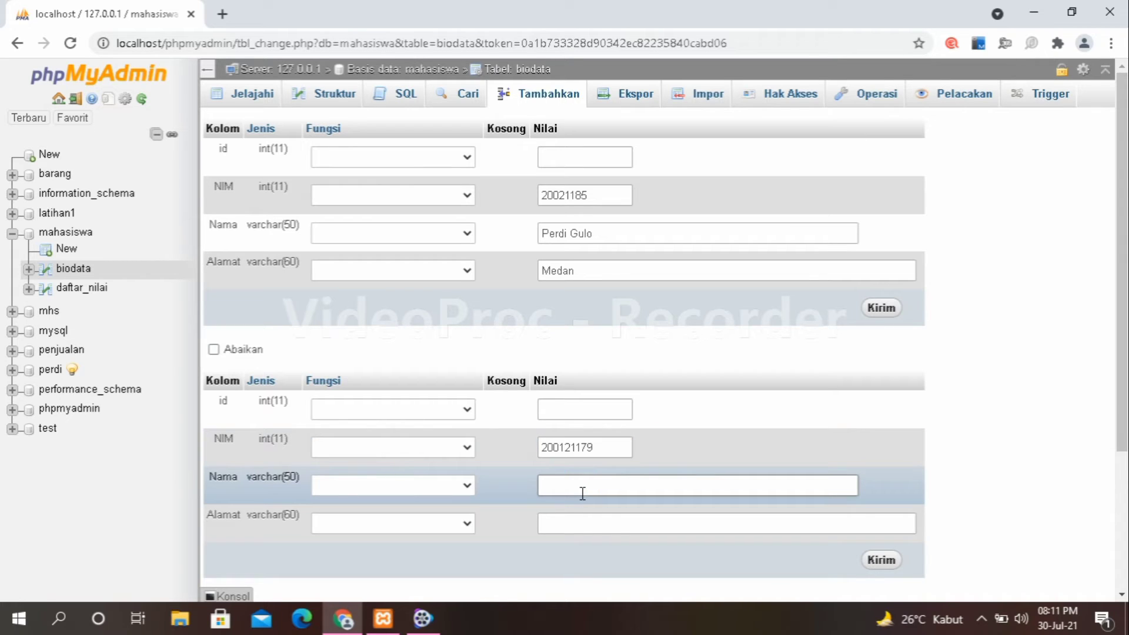
{"action": "left_click", "coordinate": [598, 526]}
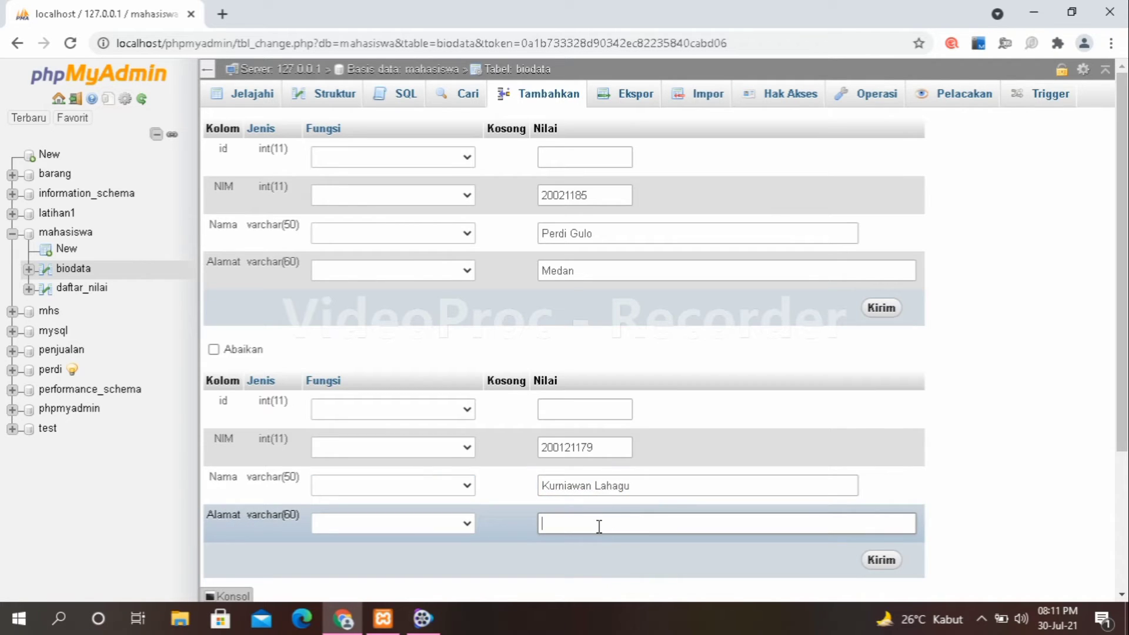
{"action": "type", "text": "Medan"}
Save the two student entries and browse biodata to check the stored rows.
{"action": "left_click", "coordinate": [882, 560]}
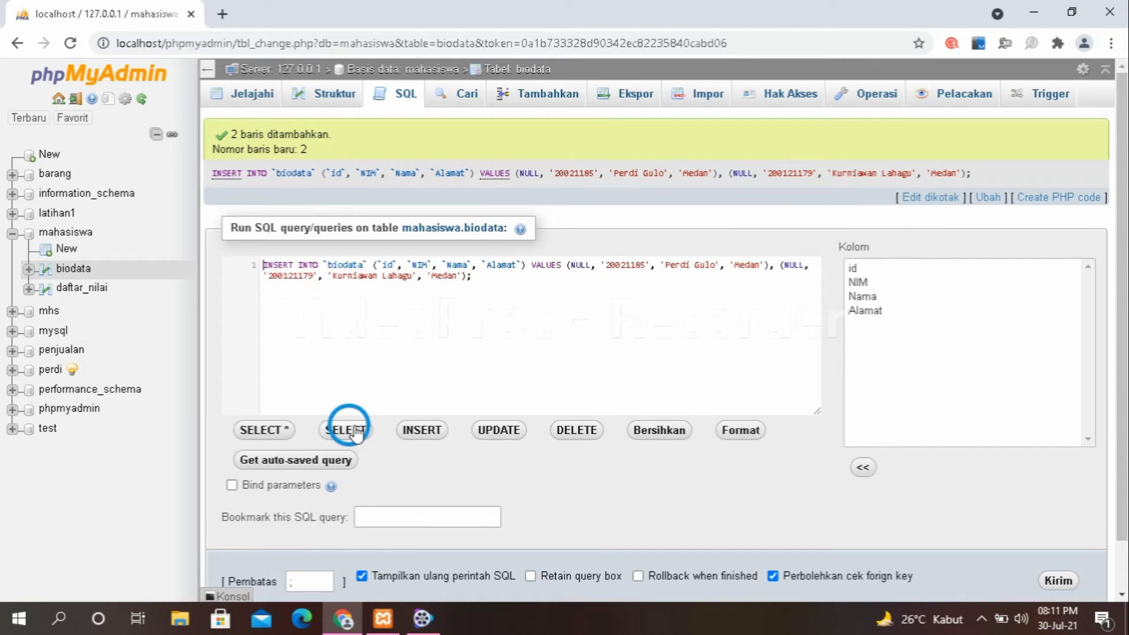
{"action": "left_click", "coordinate": [356, 431]}
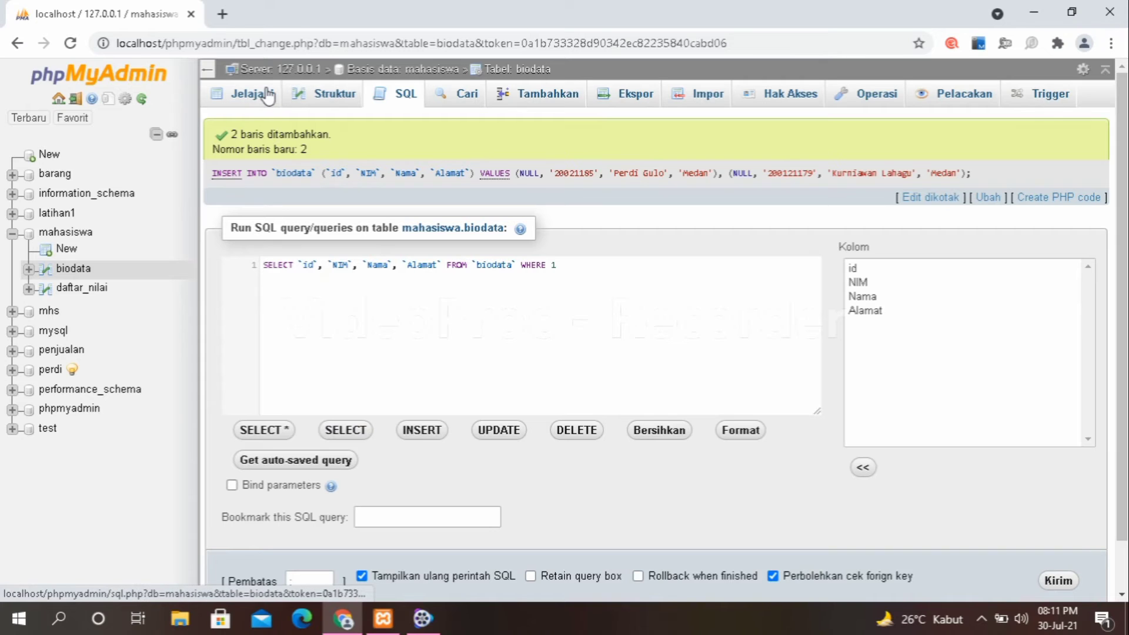
{"action": "left_click", "coordinate": [326, 95]}
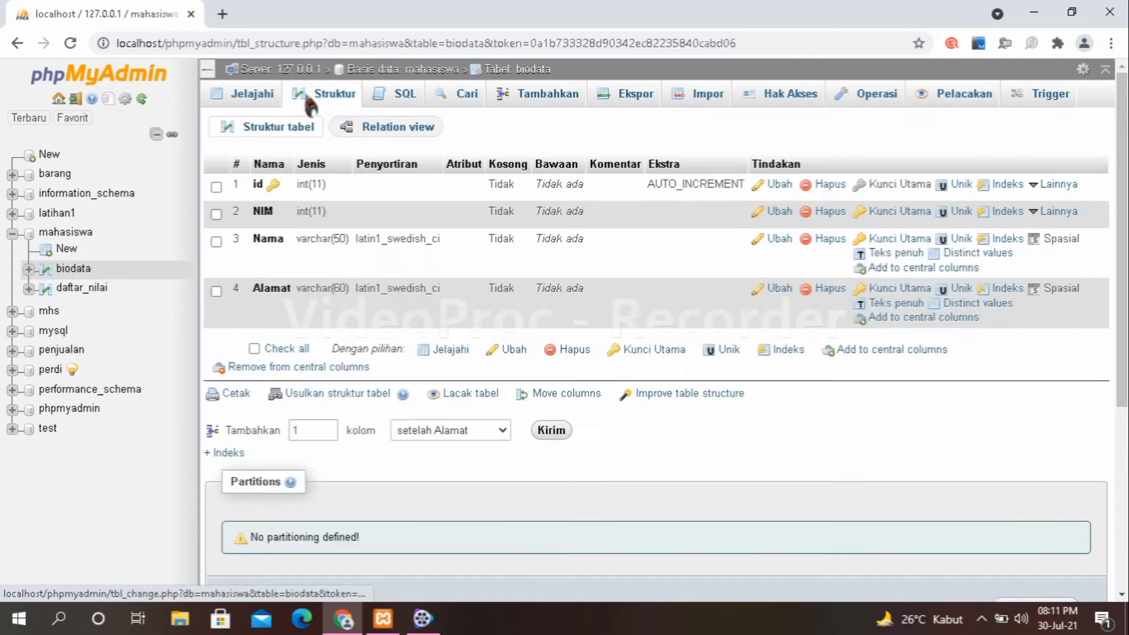
{"action": "left_click", "coordinate": [254, 95]}
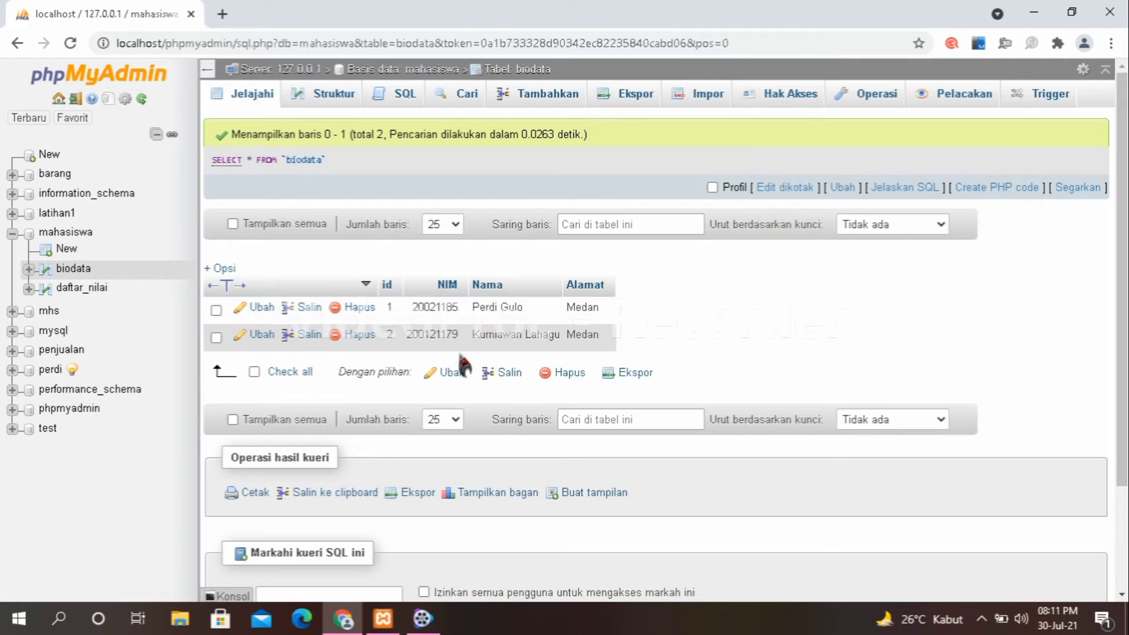
Start a new biodata insert with the next student's NIM, name and address Medan.
{"action": "left_click", "coordinate": [531, 104]}
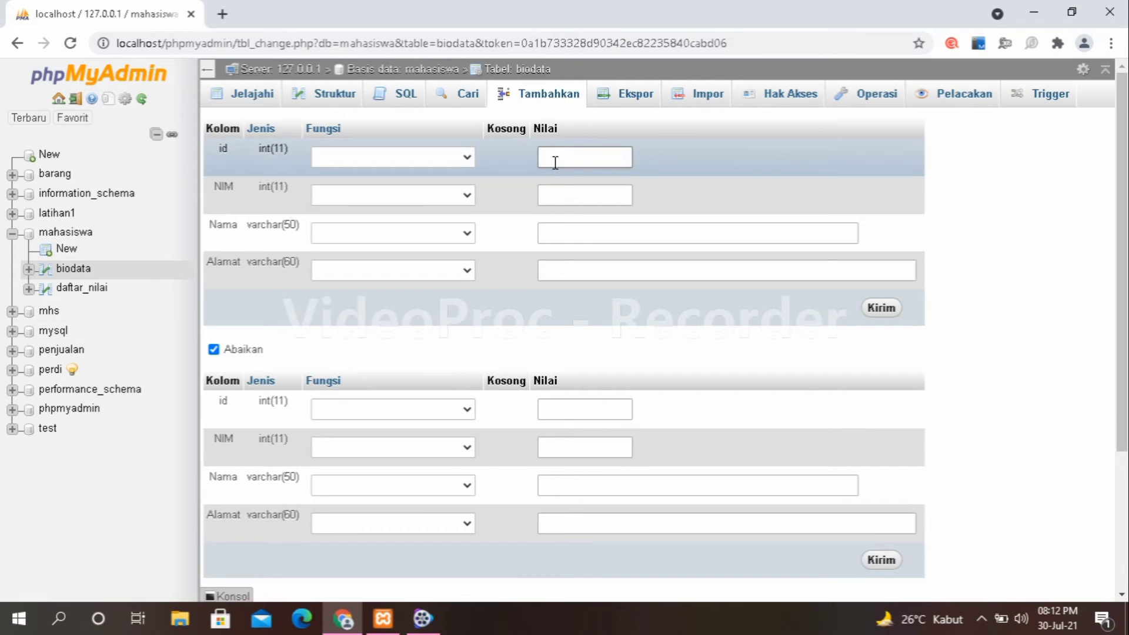
{"action": "left_click", "coordinate": [552, 203]}
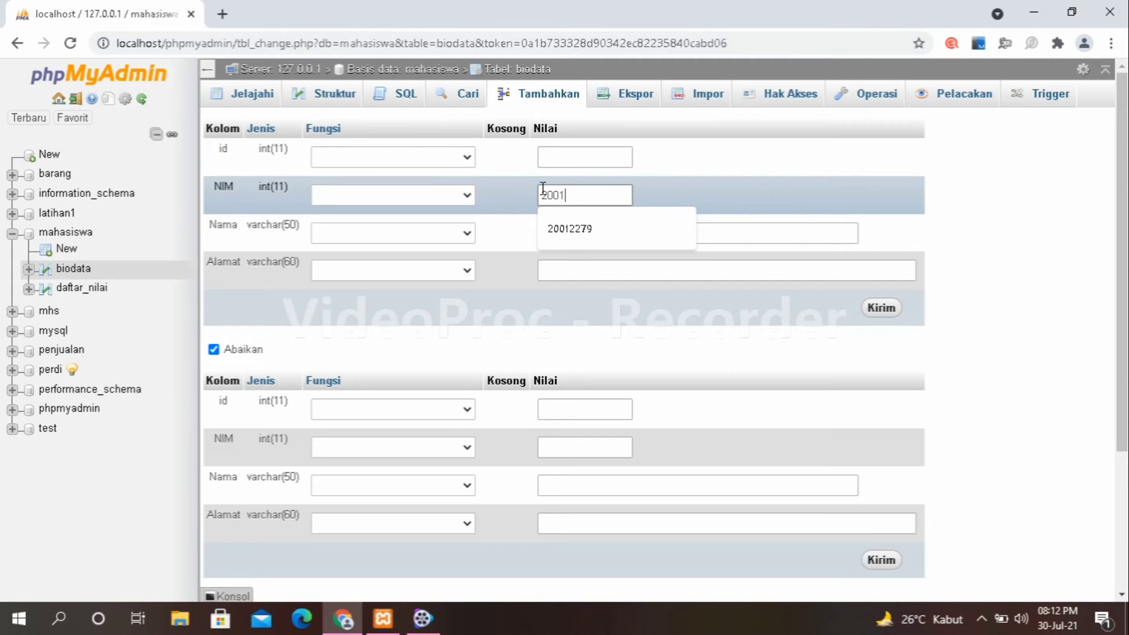
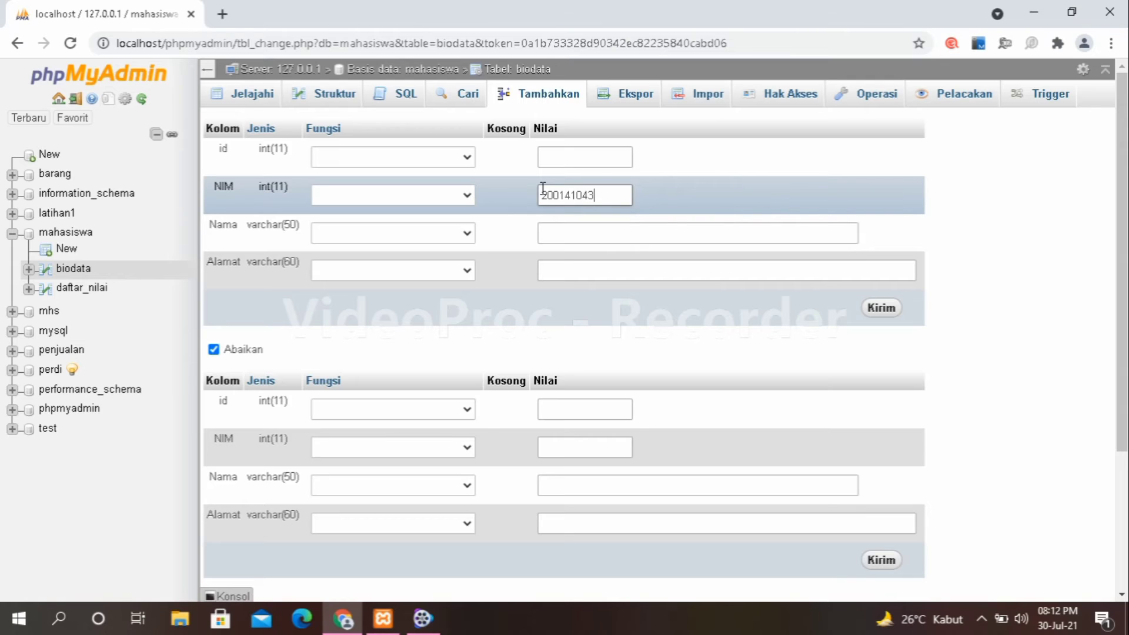
{"action": "left_click", "coordinate": [546, 233]}
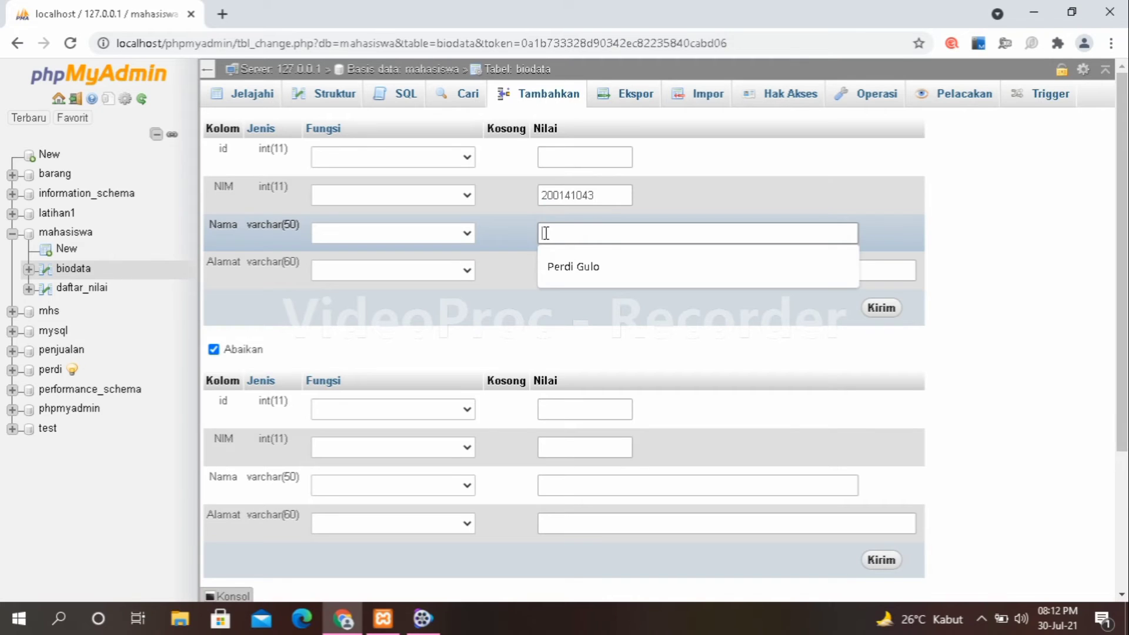
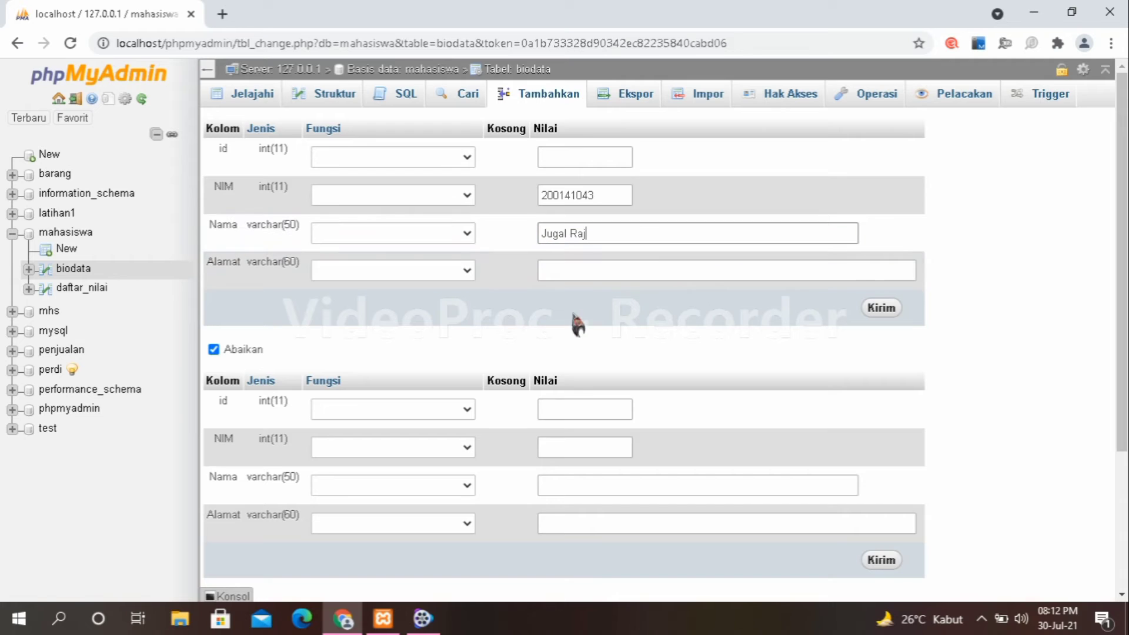
{"action": "left_click", "coordinate": [564, 268]}
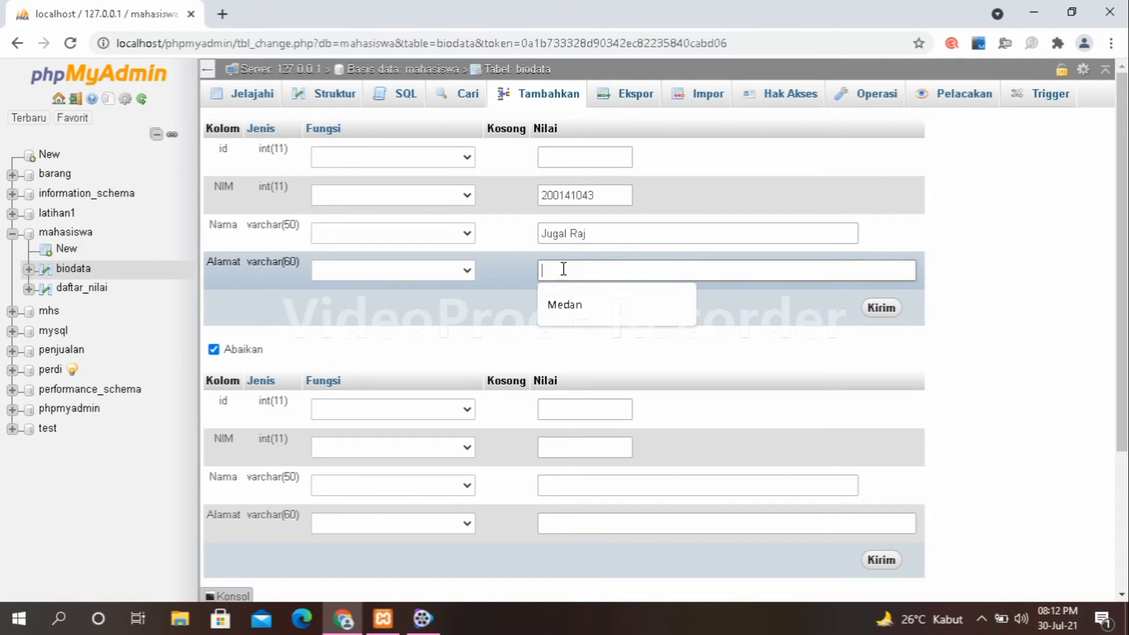
{"action": "left_click", "coordinate": [562, 309]}
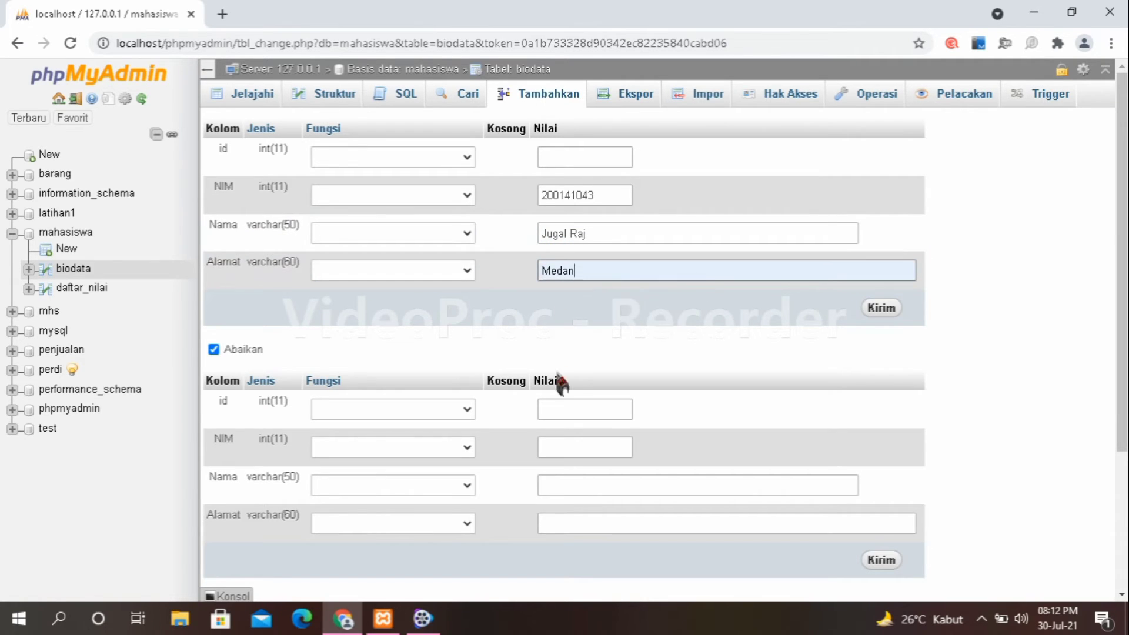
{"action": "left_click", "coordinate": [557, 449]}
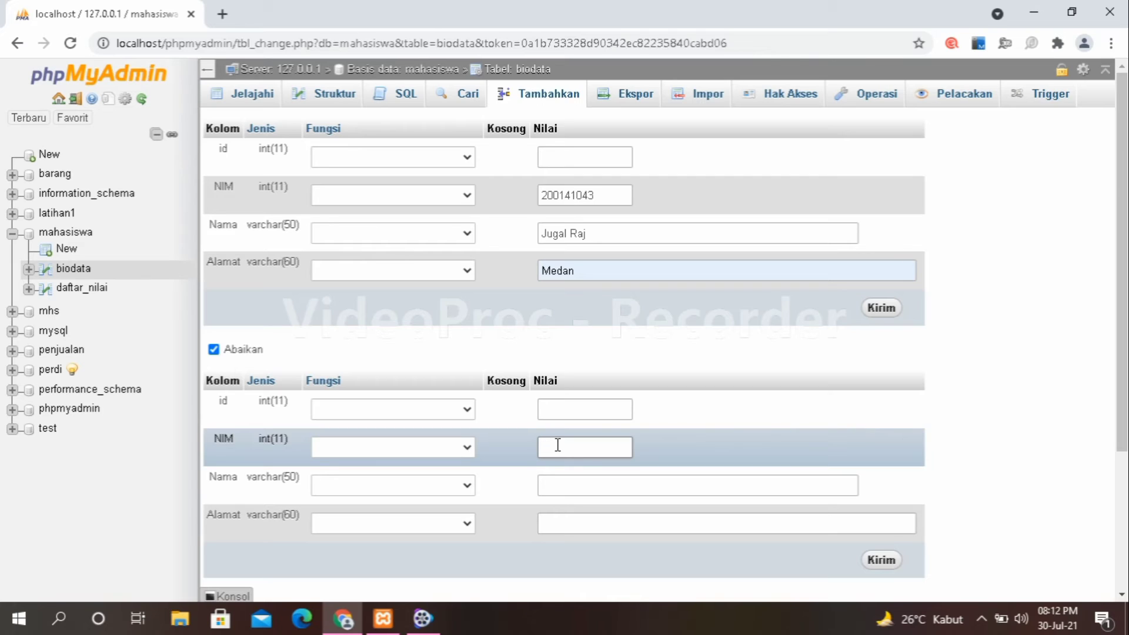
Fill the second entry with another student's NIM, name and address Medan, then submit both.
{"action": "left_click", "coordinate": [570, 485]}
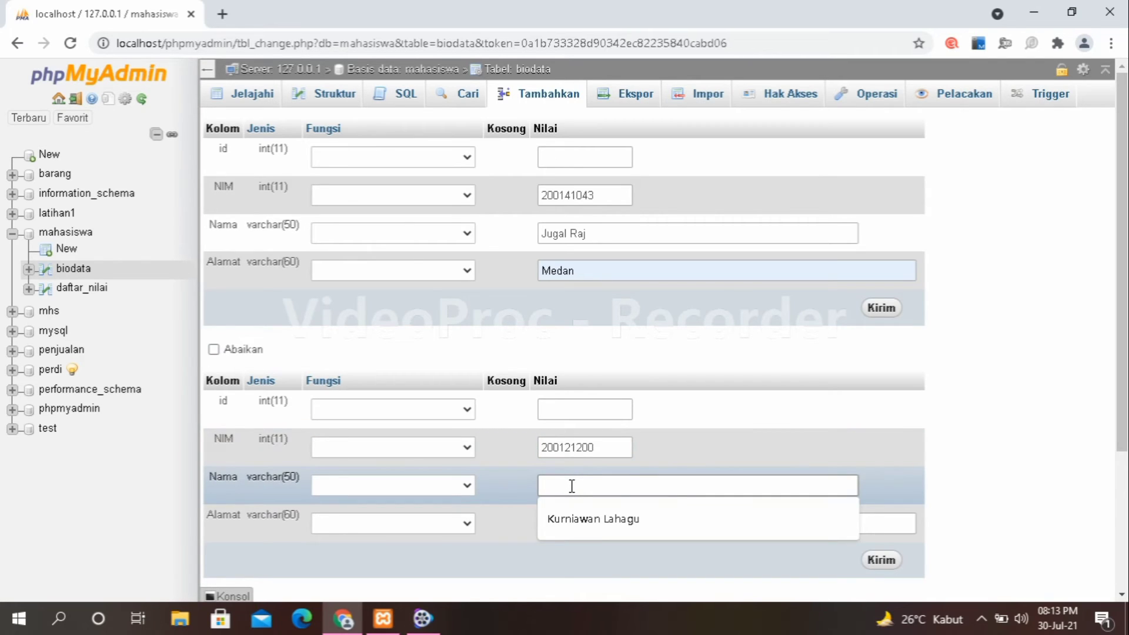
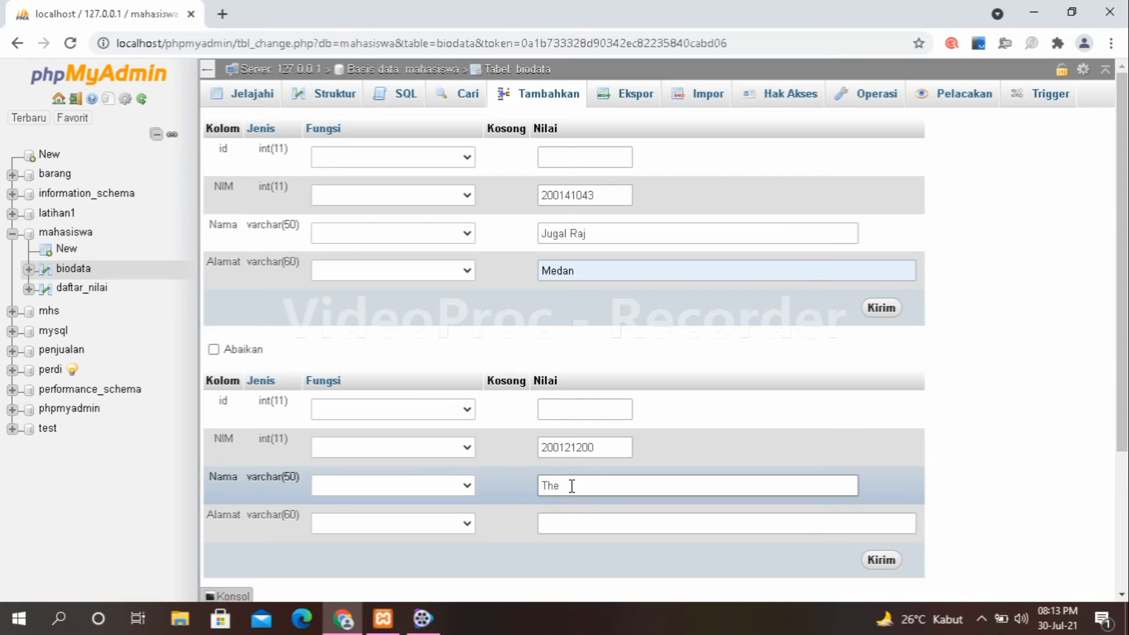
{"action": "left_click", "coordinate": [572, 523]}
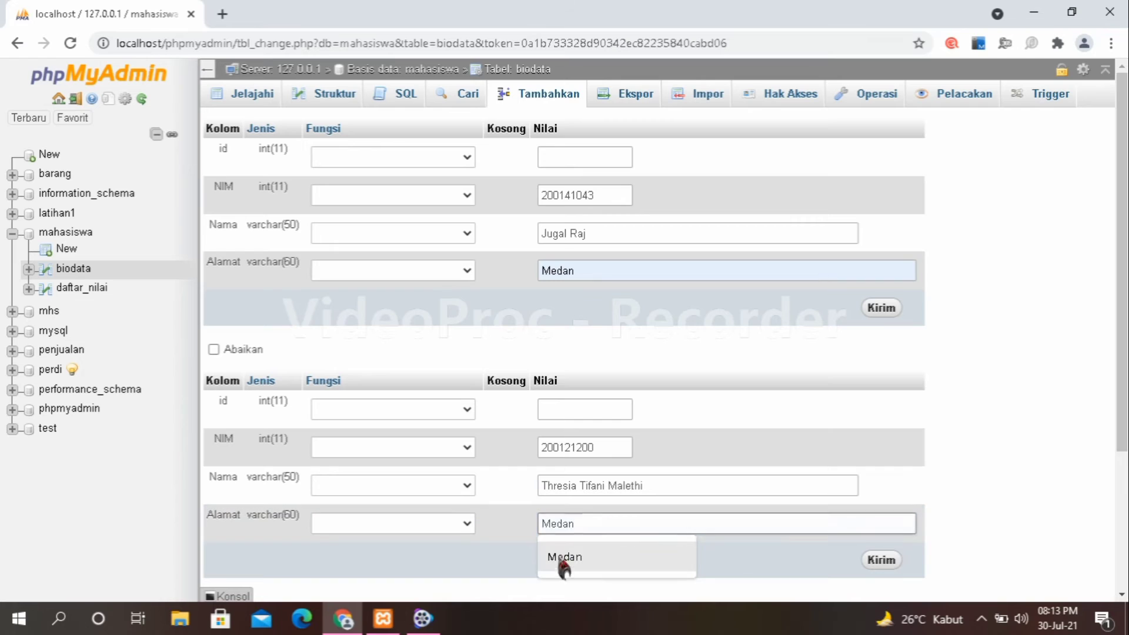
{"action": "left_click", "coordinate": [562, 557]}
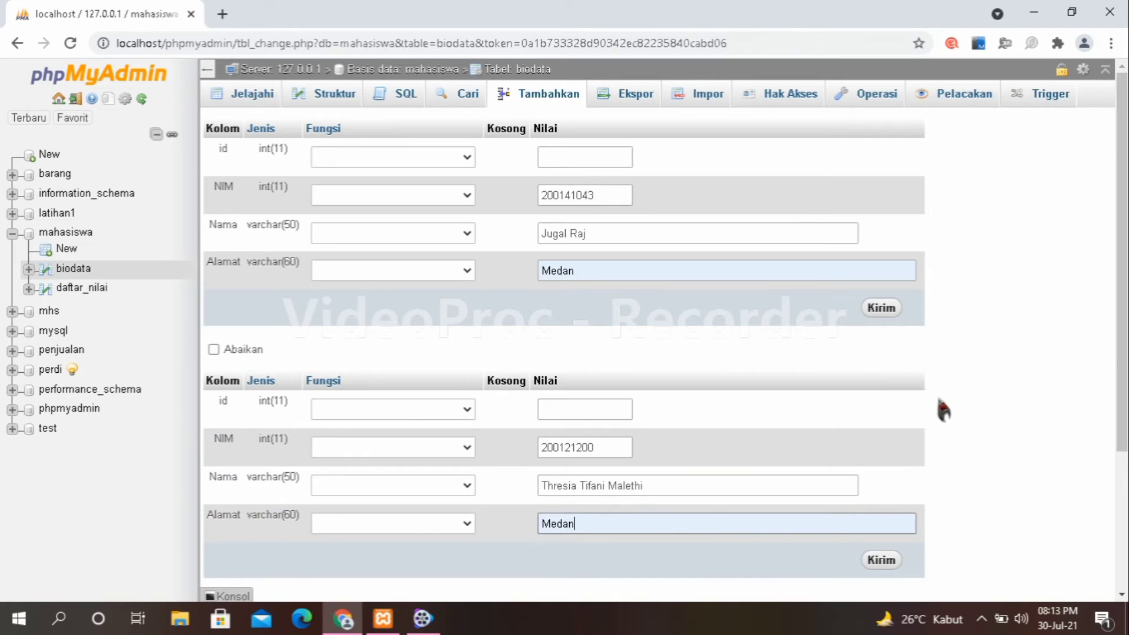
{"action": "left_click", "coordinate": [889, 563]}
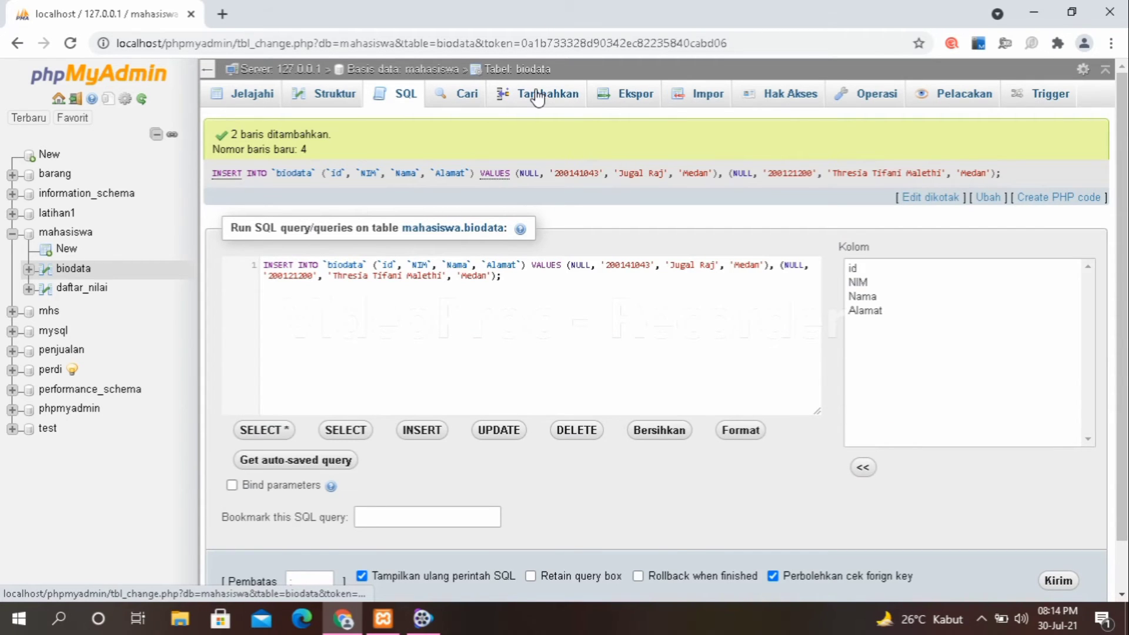
Insert one more student into biodata with NIM, name and address Medan.
{"action": "left_click", "coordinate": [538, 97]}
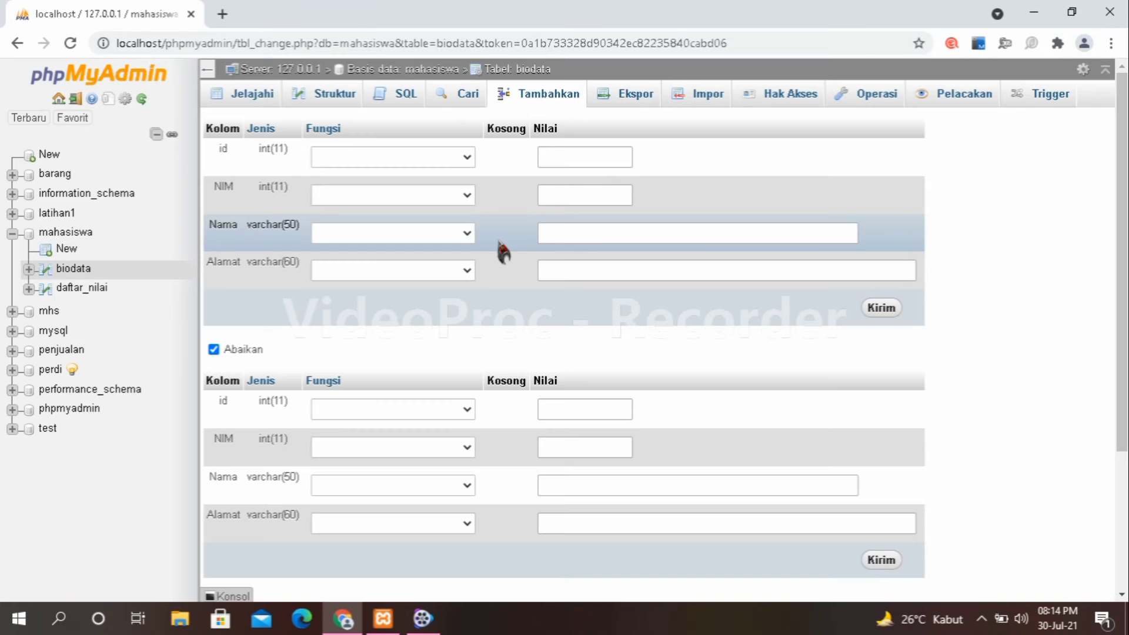
{"action": "left_click", "coordinate": [569, 196]}
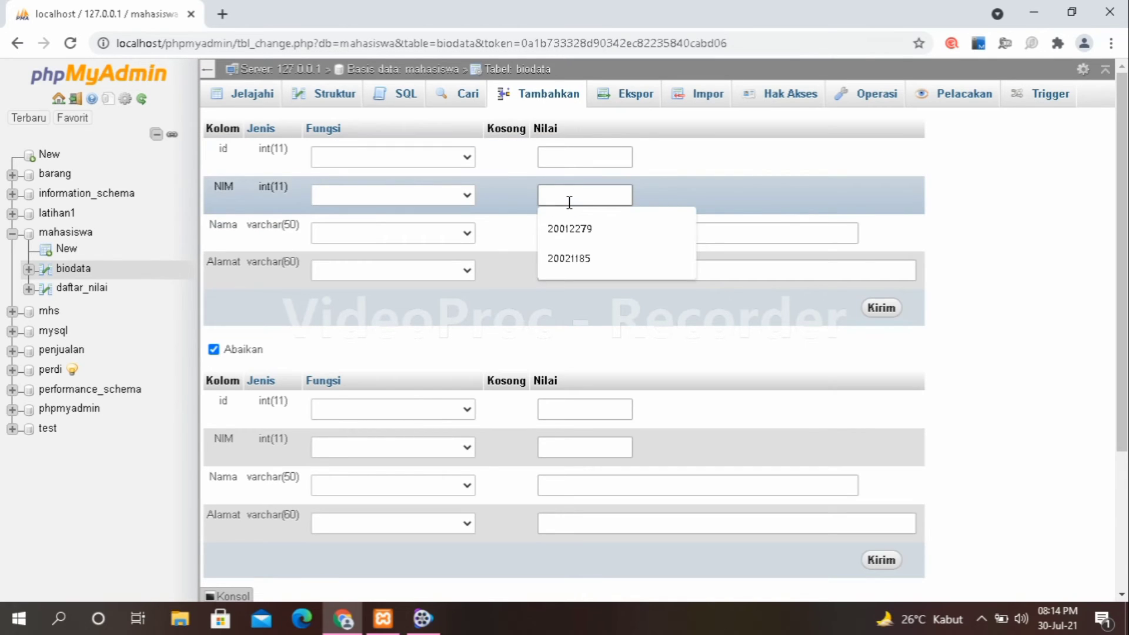
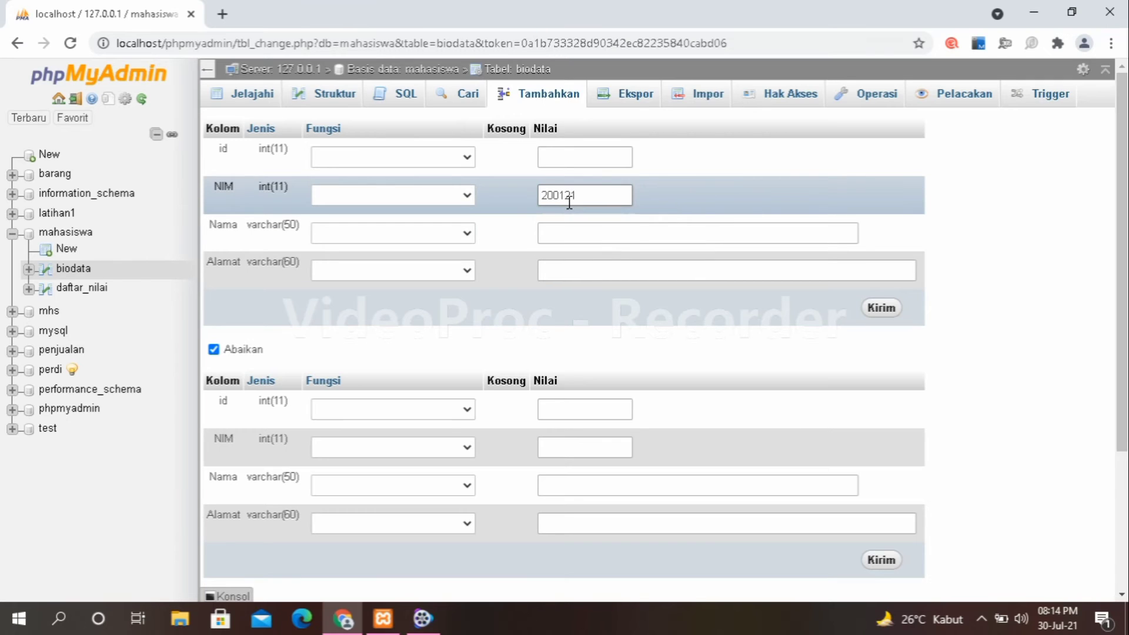
{"action": "left_click", "coordinate": [576, 229]}
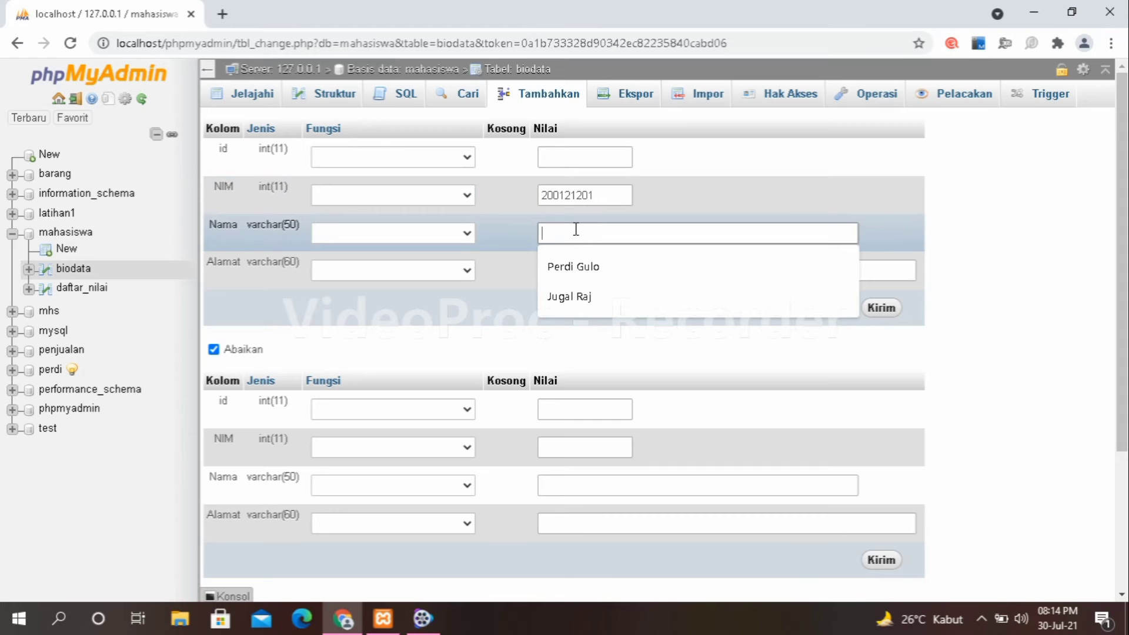
{"action": "type", "text": "Jo"}
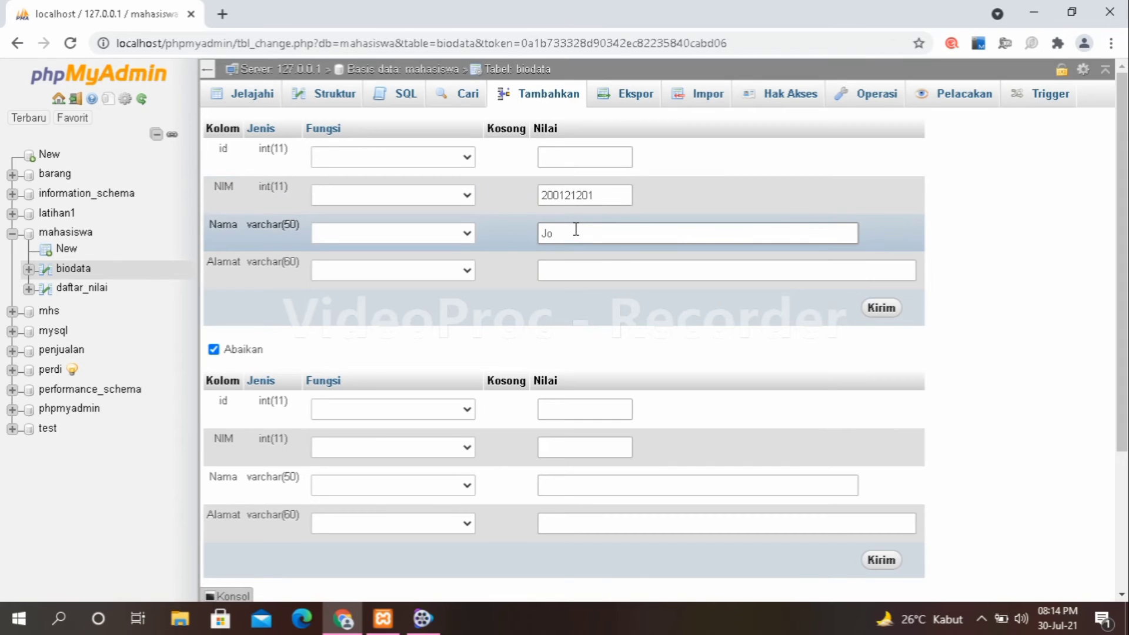
{"action": "type", "text": "dhika"}
{"action": "left_click", "coordinate": [561, 265]}
{"action": "left_click", "coordinate": [566, 306]}
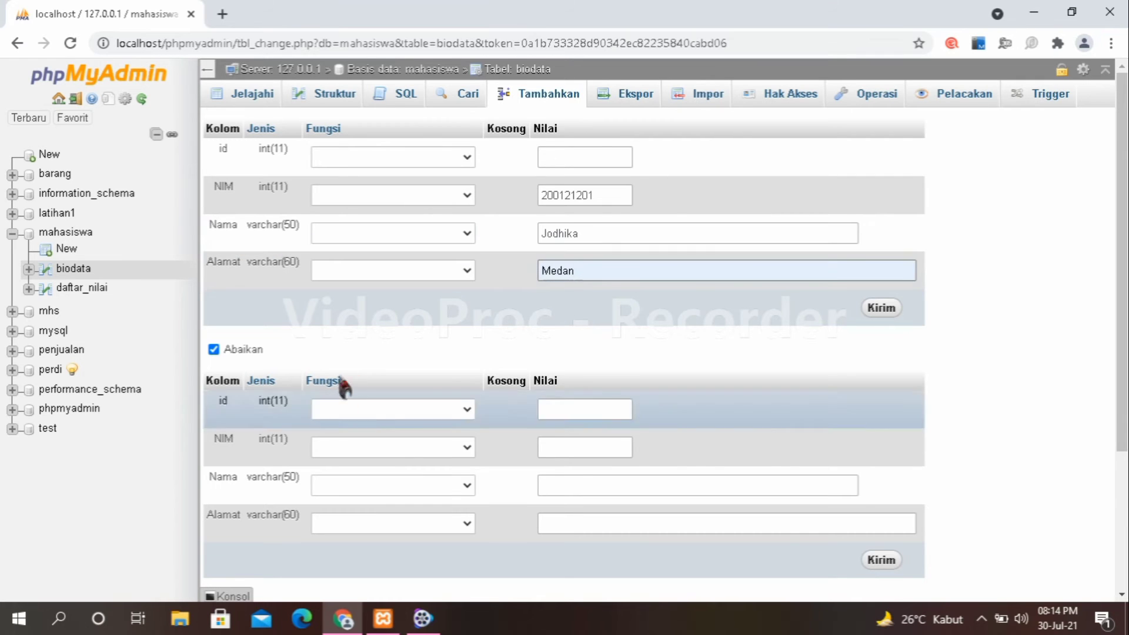
{"action": "left_click", "coordinate": [865, 308]}
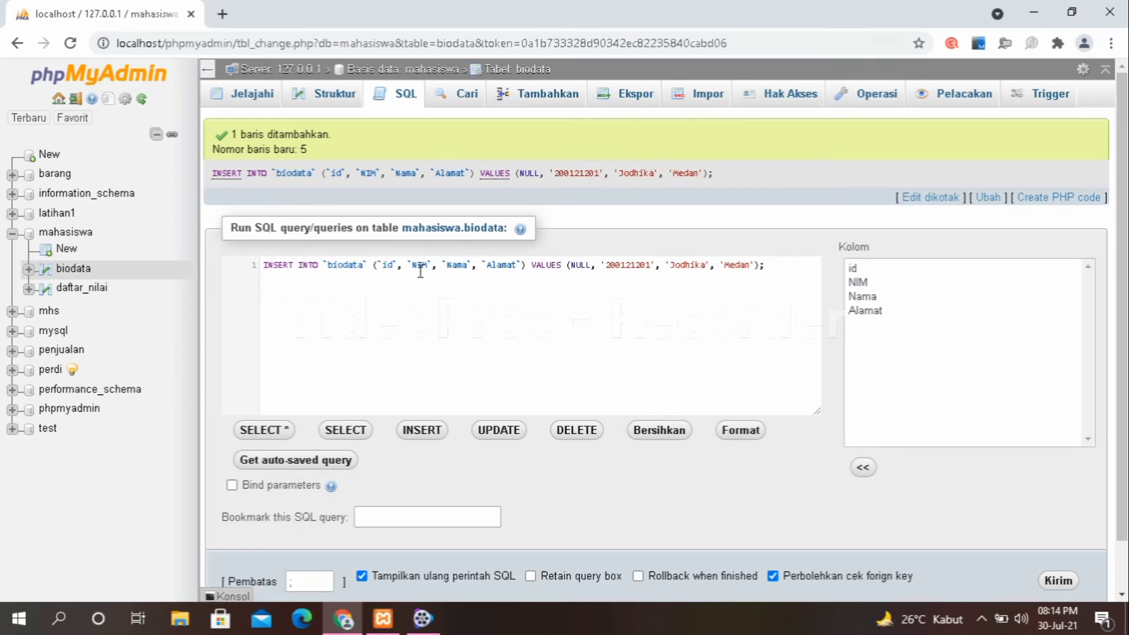
Browse biodata to confirm five students, then open the empty daftar_nilai table.
{"action": "left_click", "coordinate": [360, 434]}
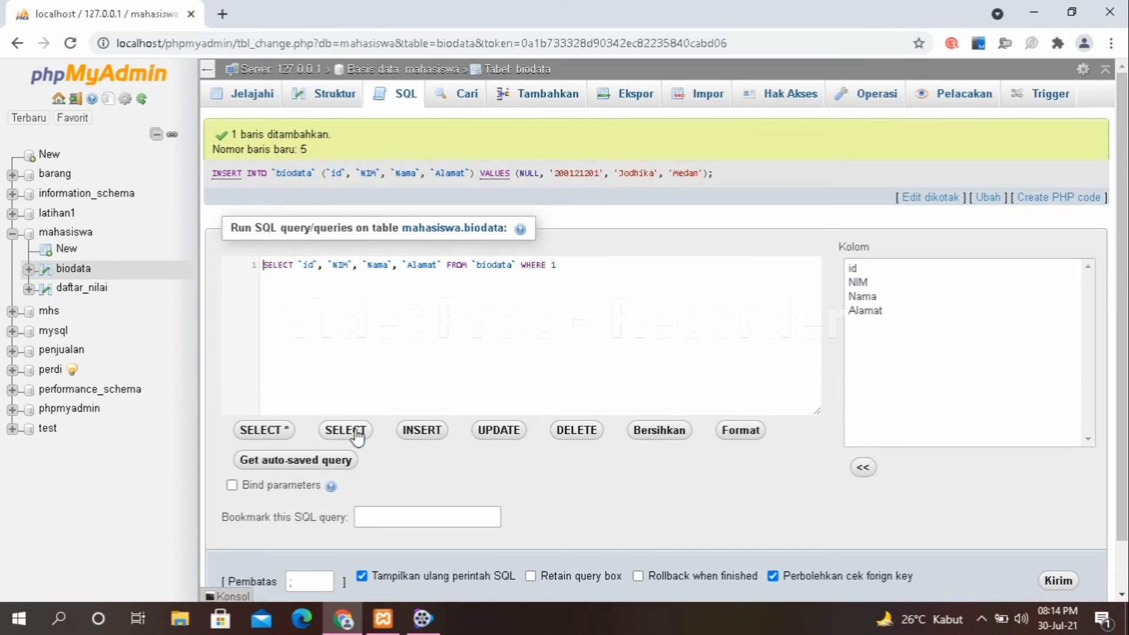
{"action": "left_click", "coordinate": [260, 100]}
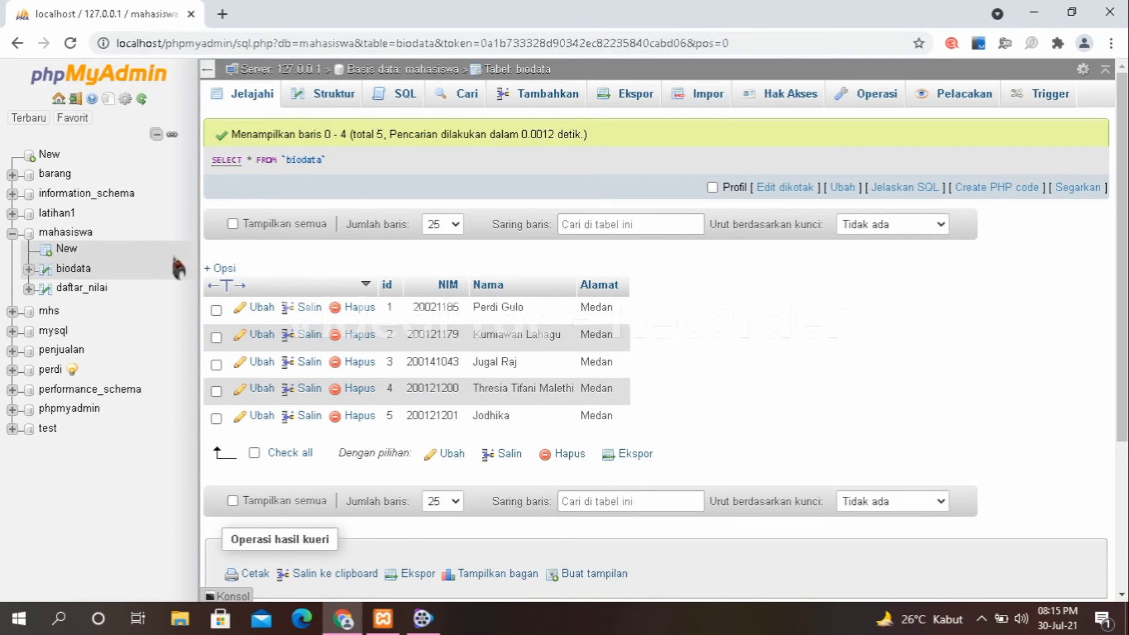
{"action": "left_click", "coordinate": [94, 295]}
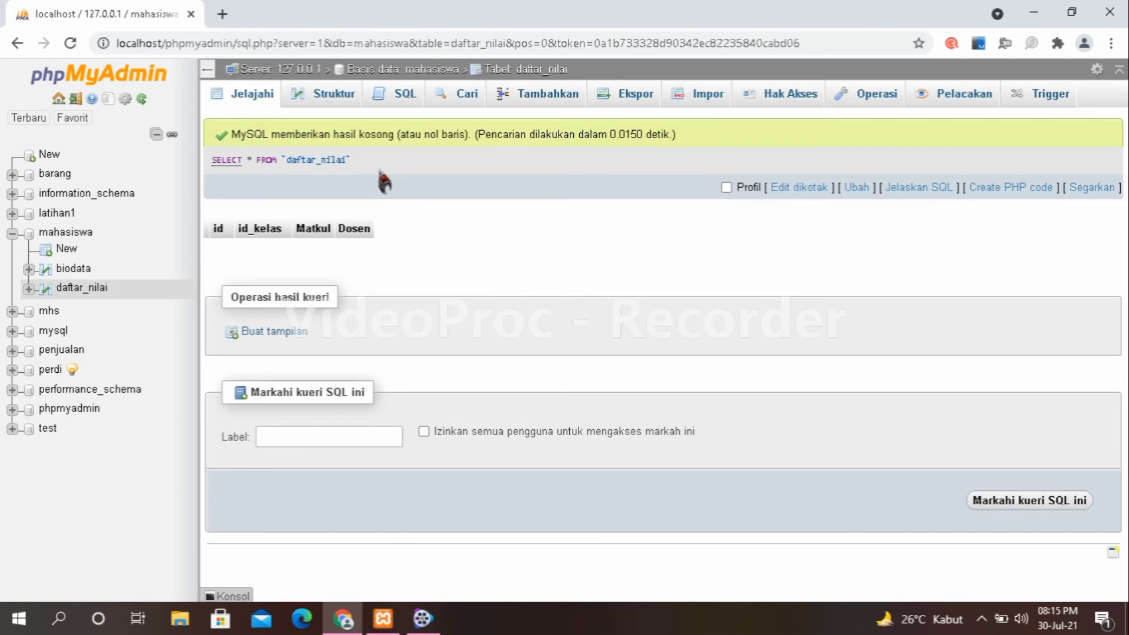
Begin a daftar_nilai insert: id_kelas 1, Matkul 'Visual basic', and the lecturer's name with M.Kom.
{"action": "left_click", "coordinate": [531, 104]}
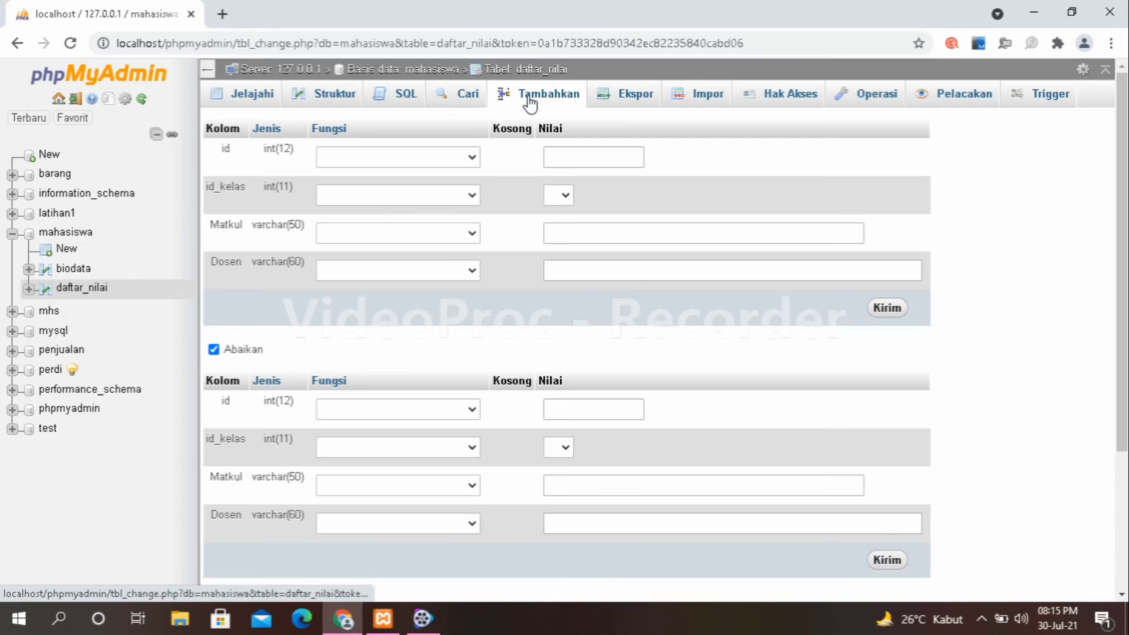
{"action": "left_click", "coordinate": [560, 194]}
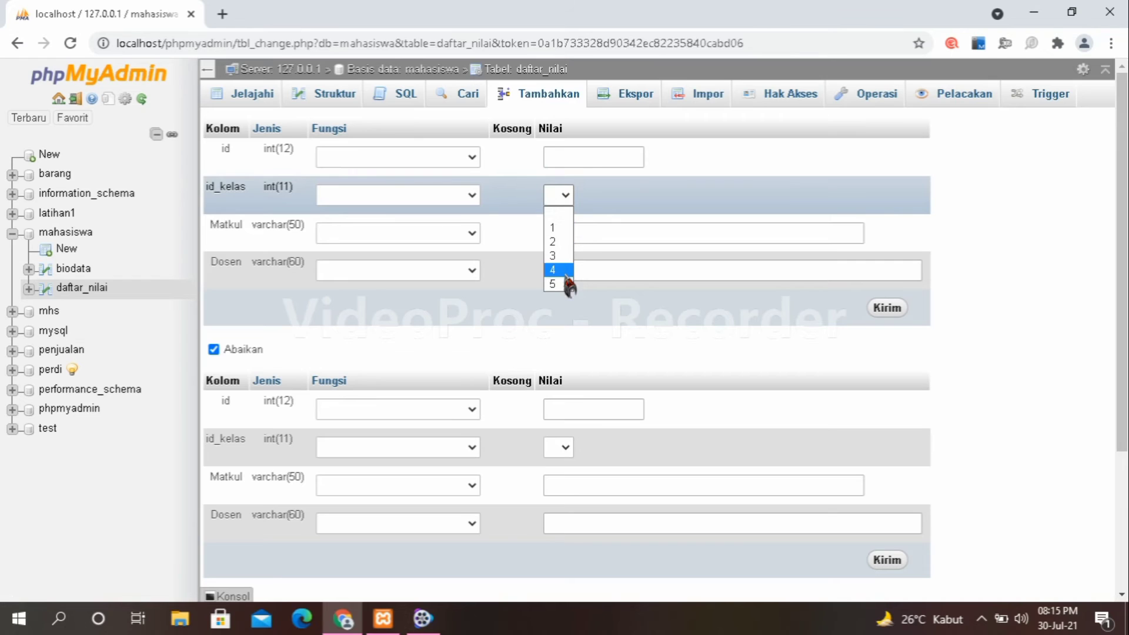
{"action": "left_click", "coordinate": [554, 228]}
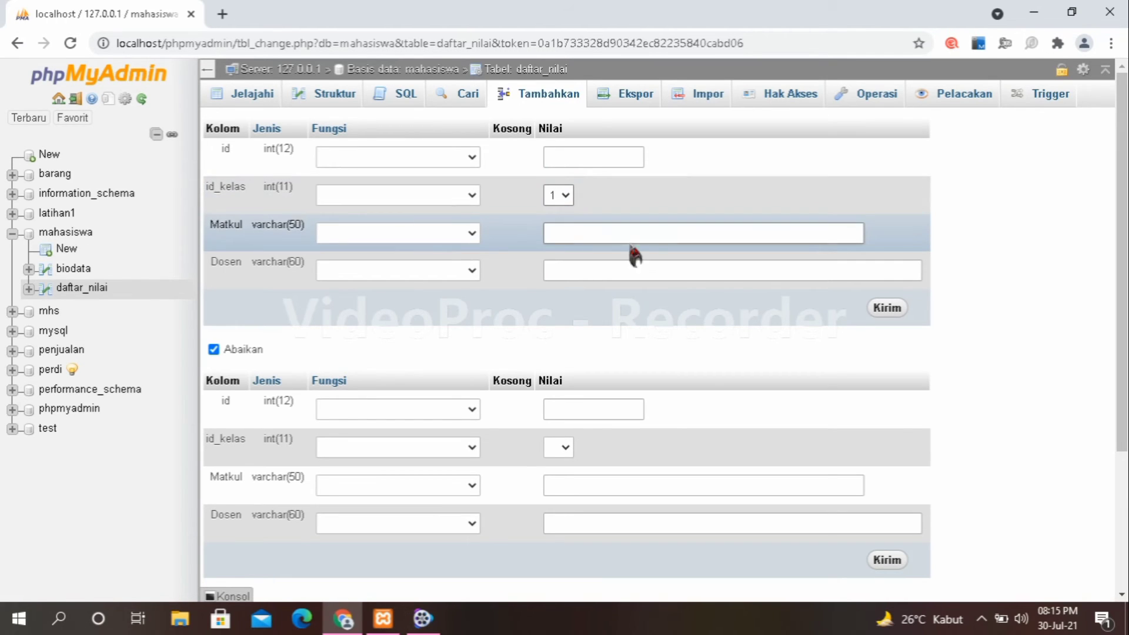
{"action": "left_click", "coordinate": [653, 235]}
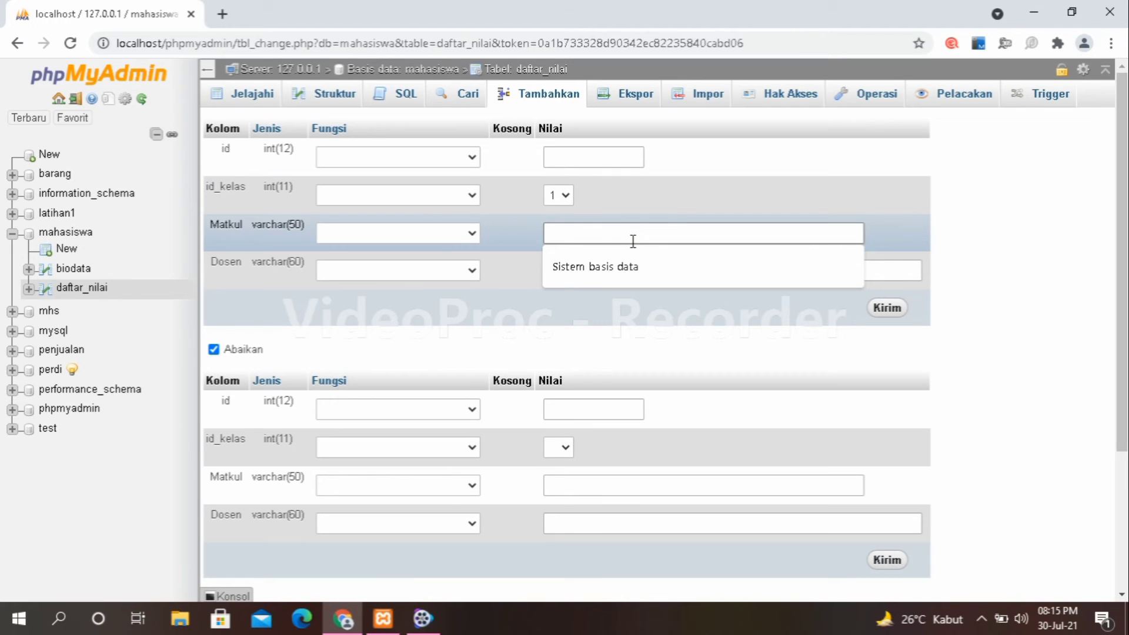
{"action": "type", "text": "Visua"}
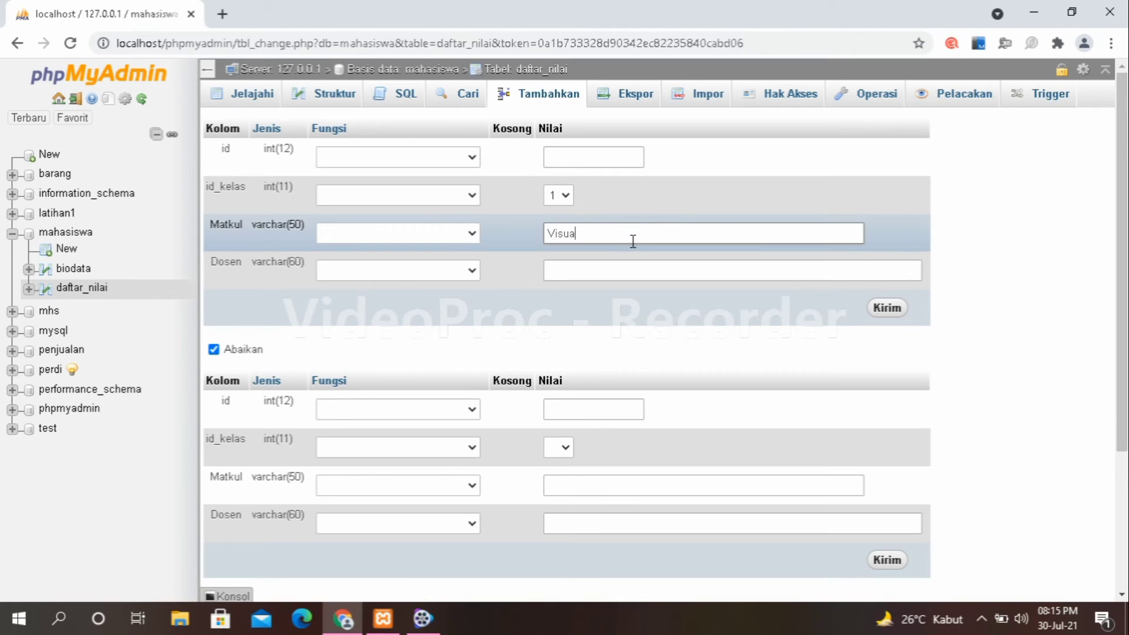
{"action": "type", "text": "l basic"}
{"action": "left_click", "coordinate": [616, 271]}
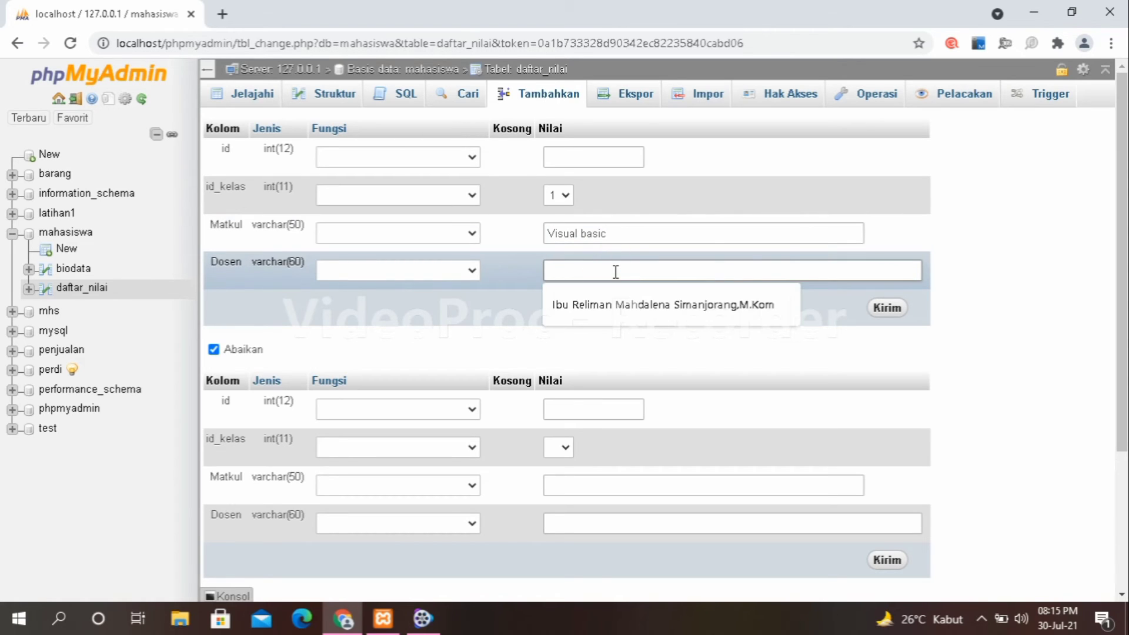
{"action": "type", "text": "Pak "}
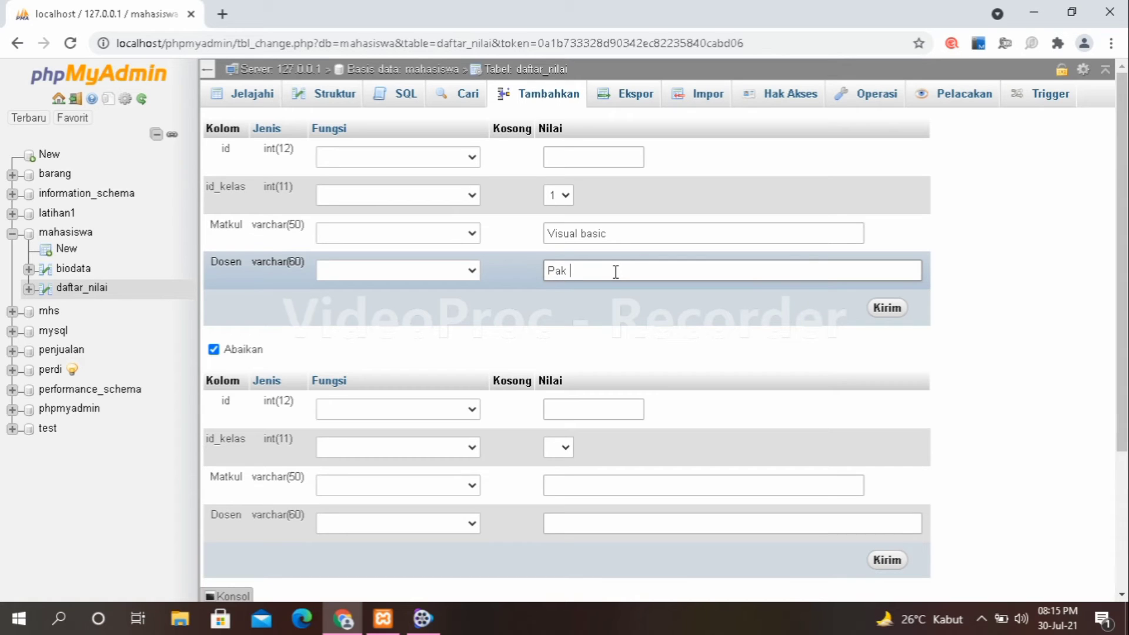
{"action": "type", "text": "M.Kom"}
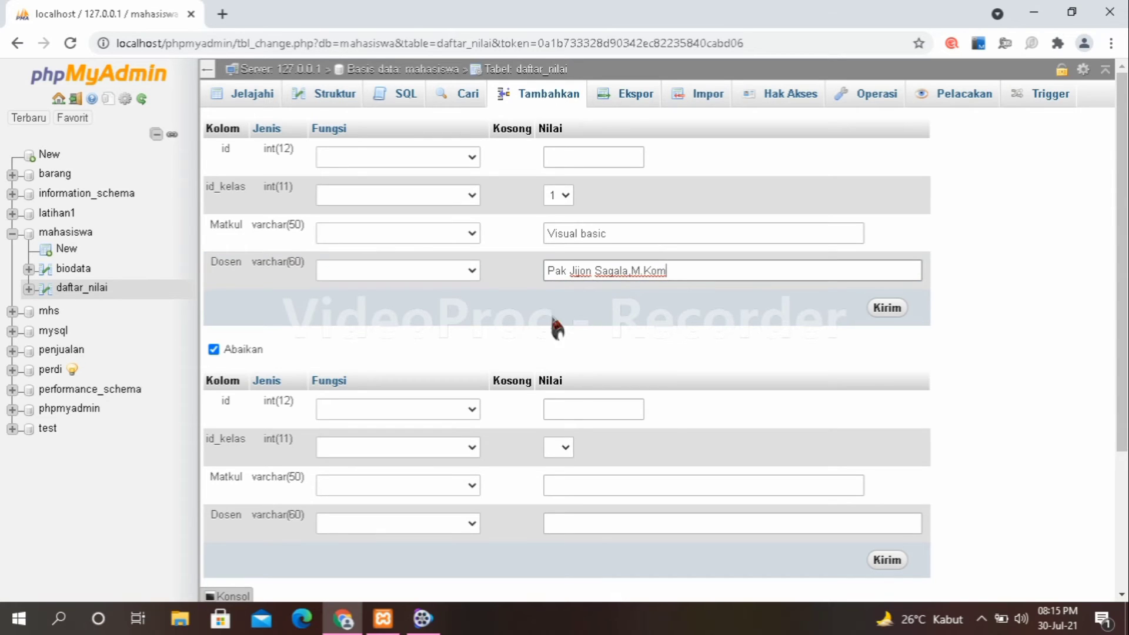
Fill the second row with id_kelas 2, Matkul 'sistem basis data' and its lecturer, then save both.
{"action": "left_click", "coordinate": [562, 447]}
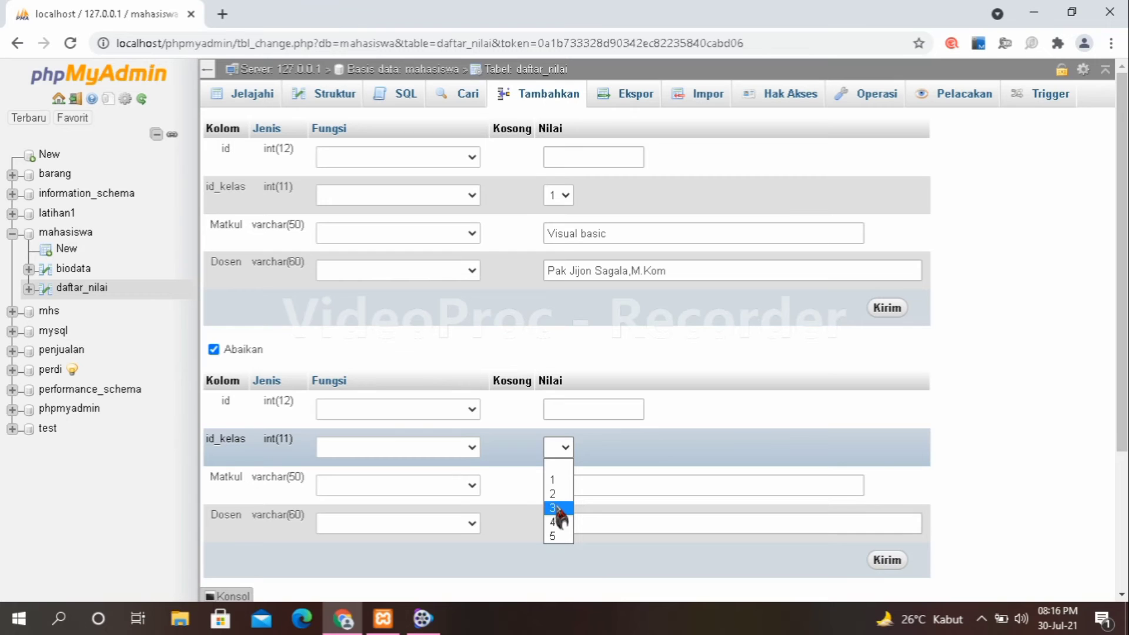
{"action": "left_click", "coordinate": [564, 495]}
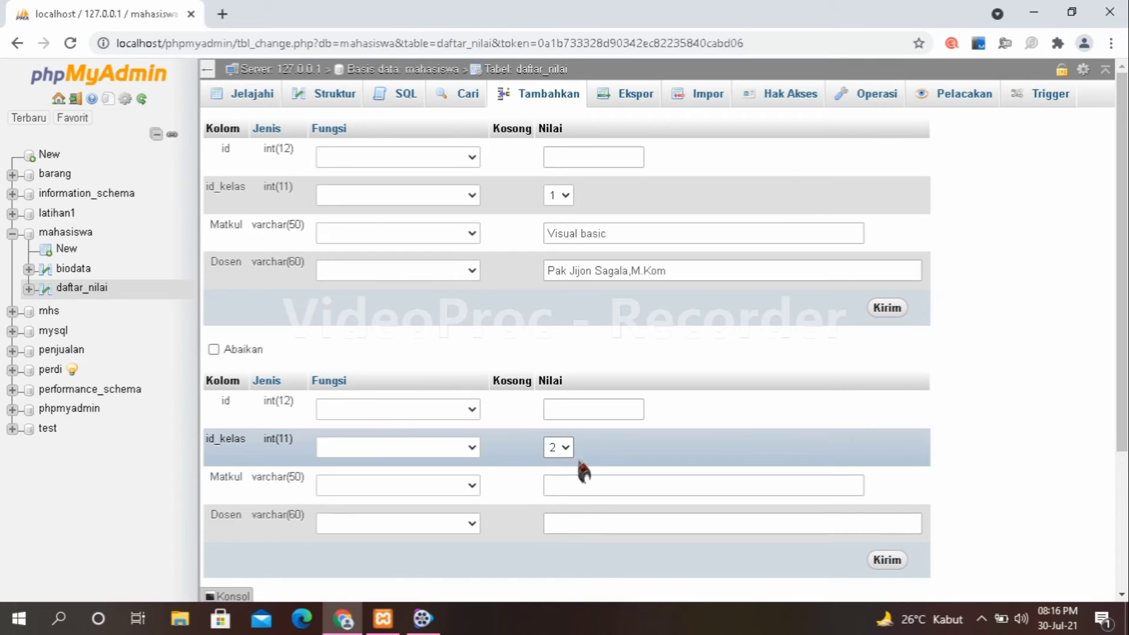
{"action": "left_click", "coordinate": [586, 485]}
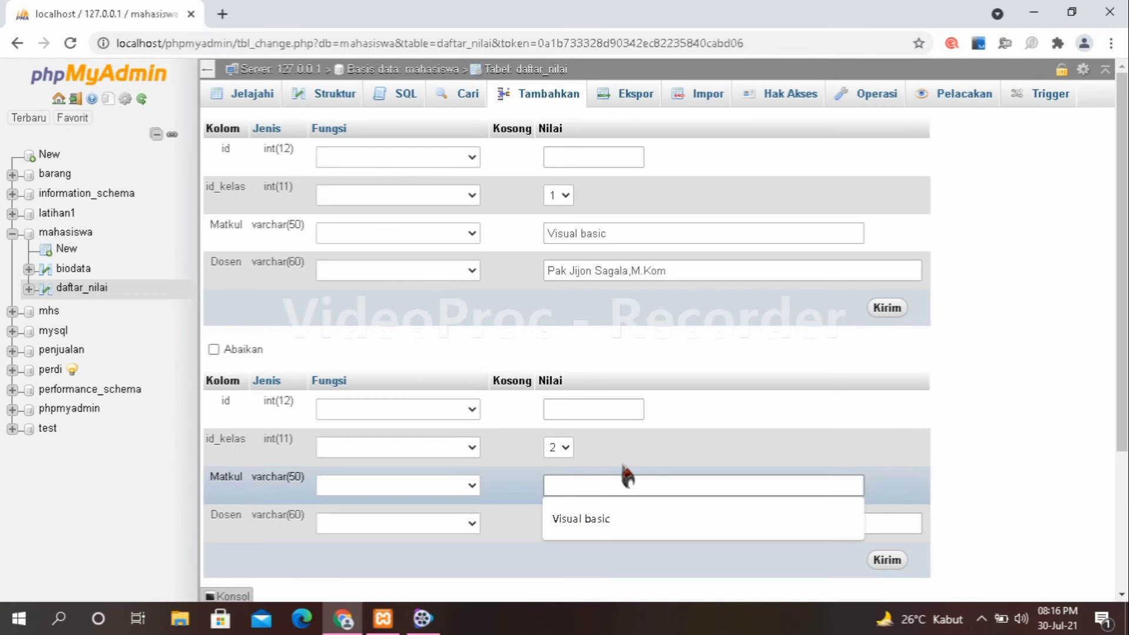
{"action": "type", "text": "sistem basis data"}
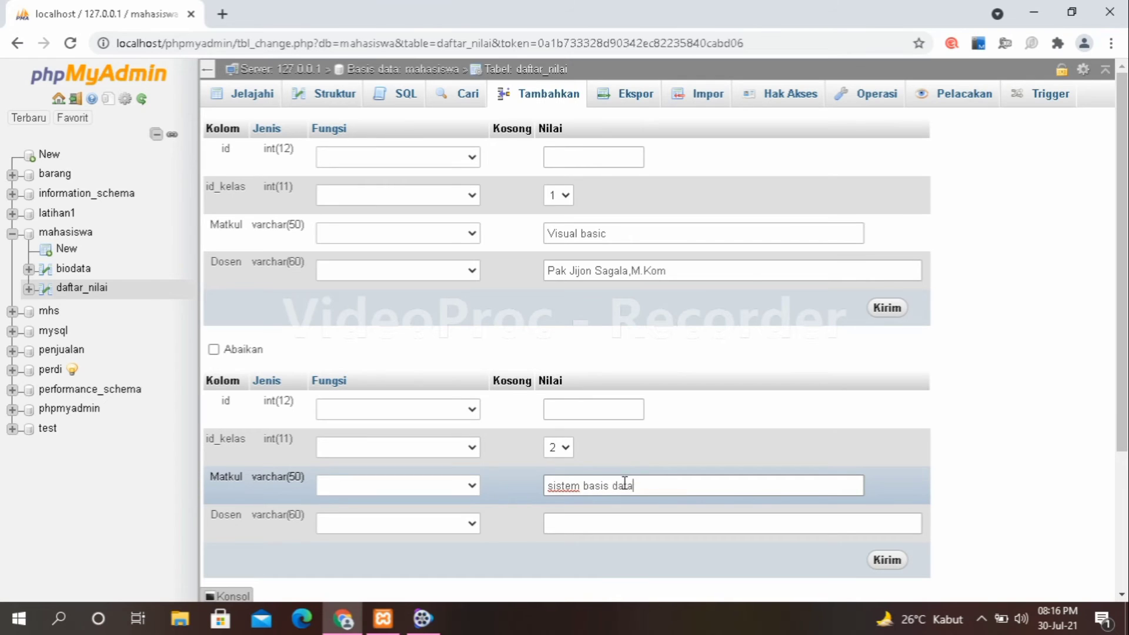
{"action": "left_click", "coordinate": [579, 521]}
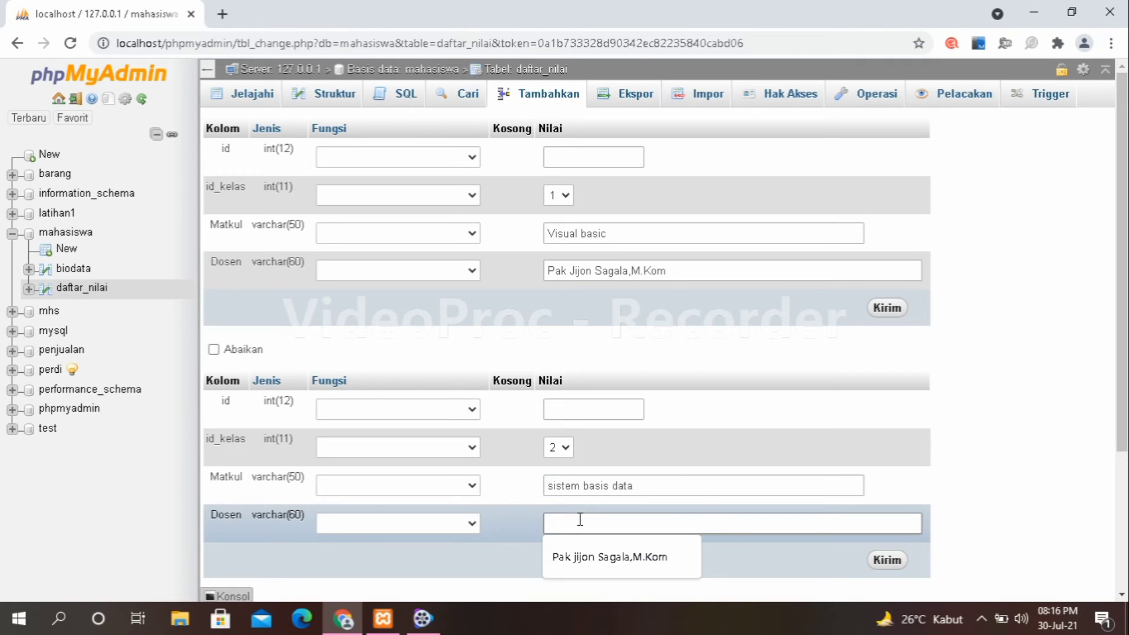
{"action": "type", "text": "ibu "}
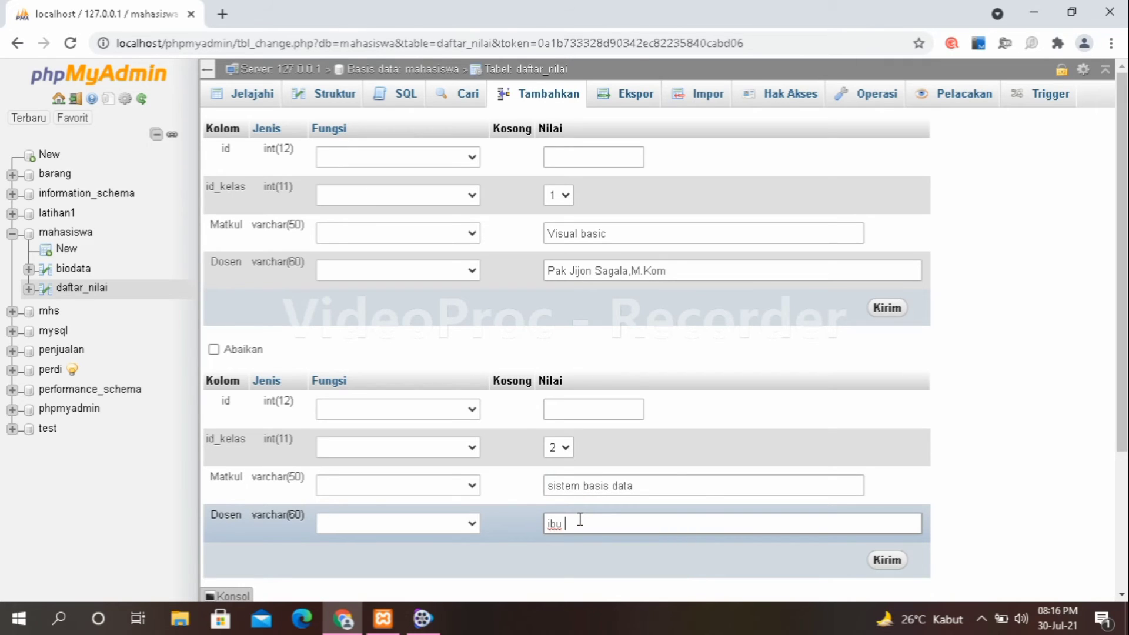
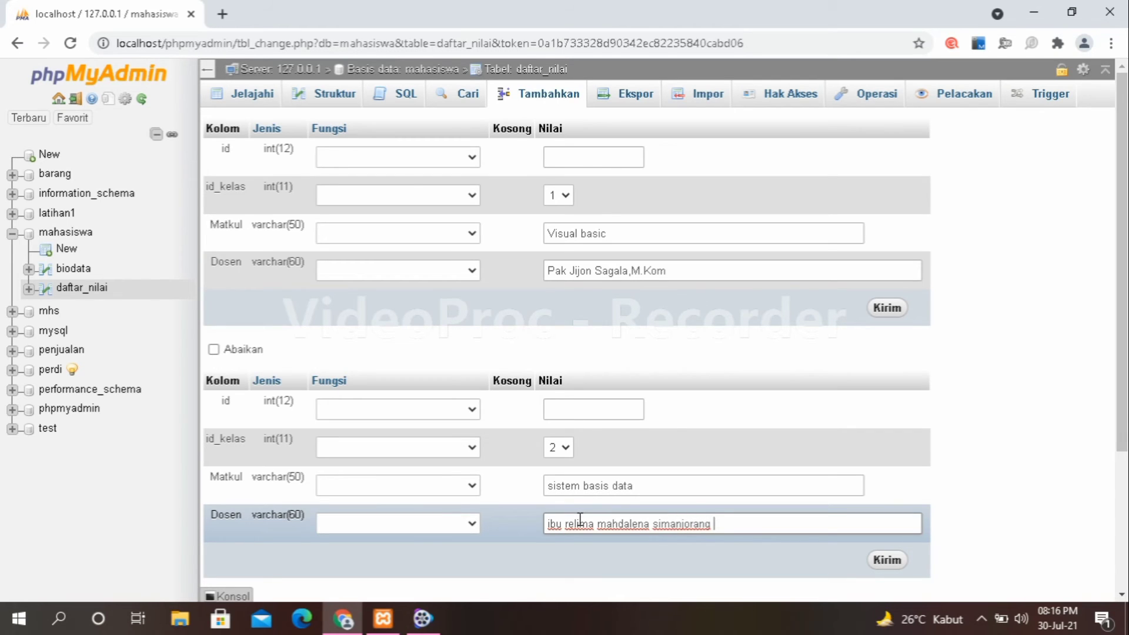
{"action": "type", "text": "M.Kom"}
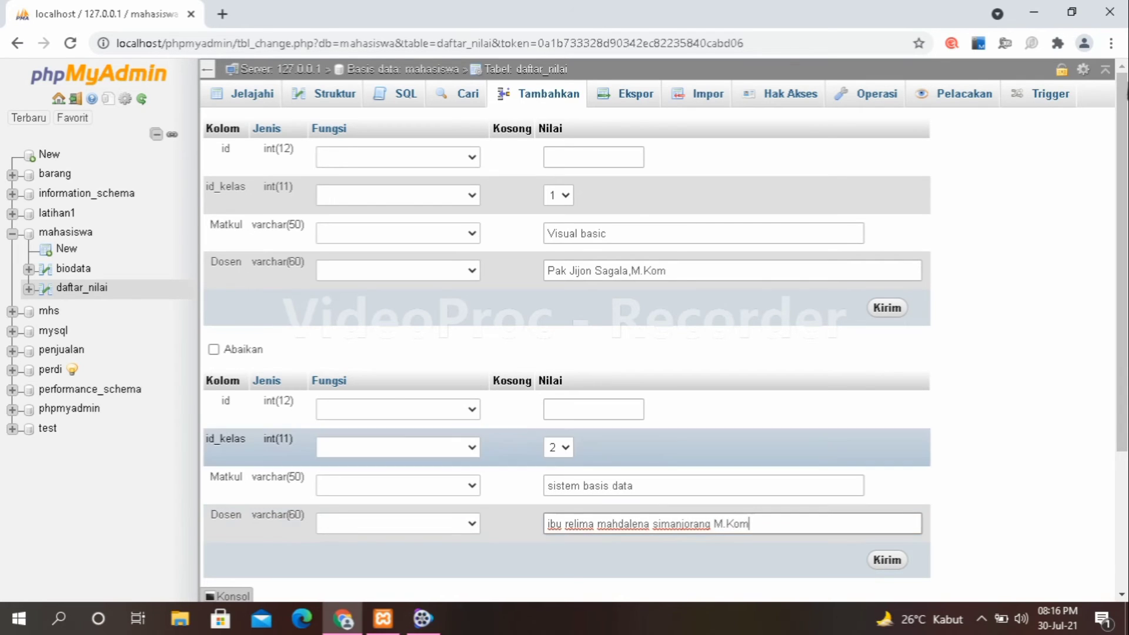
{"action": "scroll", "coordinate": [646, 447], "scroll_direction": "down", "scroll_amount": 3}
{"action": "left_click", "coordinate": [888, 388]}
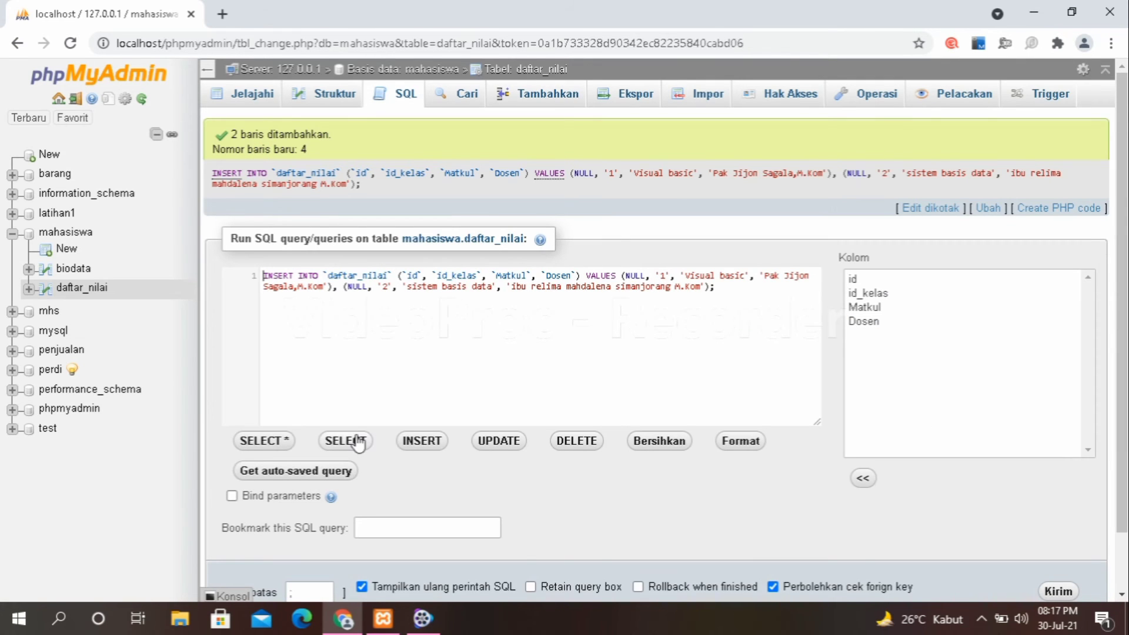
Browse daftar_nilai to see rows 3 (Visual basic) and 4 (sistem basis data).
{"action": "left_click", "coordinate": [351, 441]}
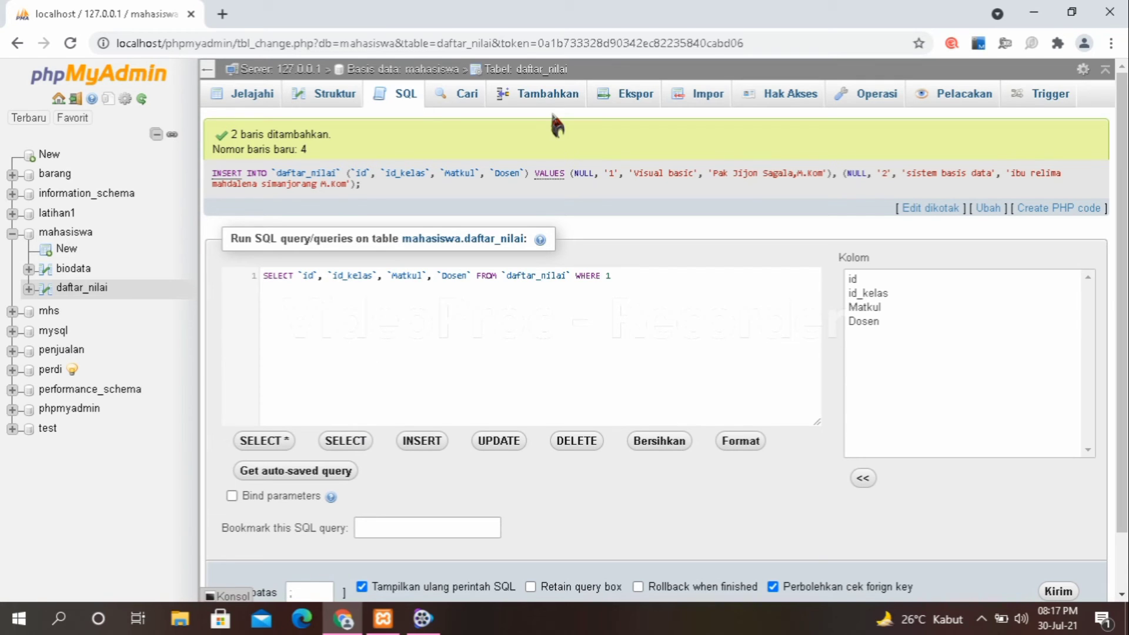
{"action": "left_click", "coordinate": [328, 97]}
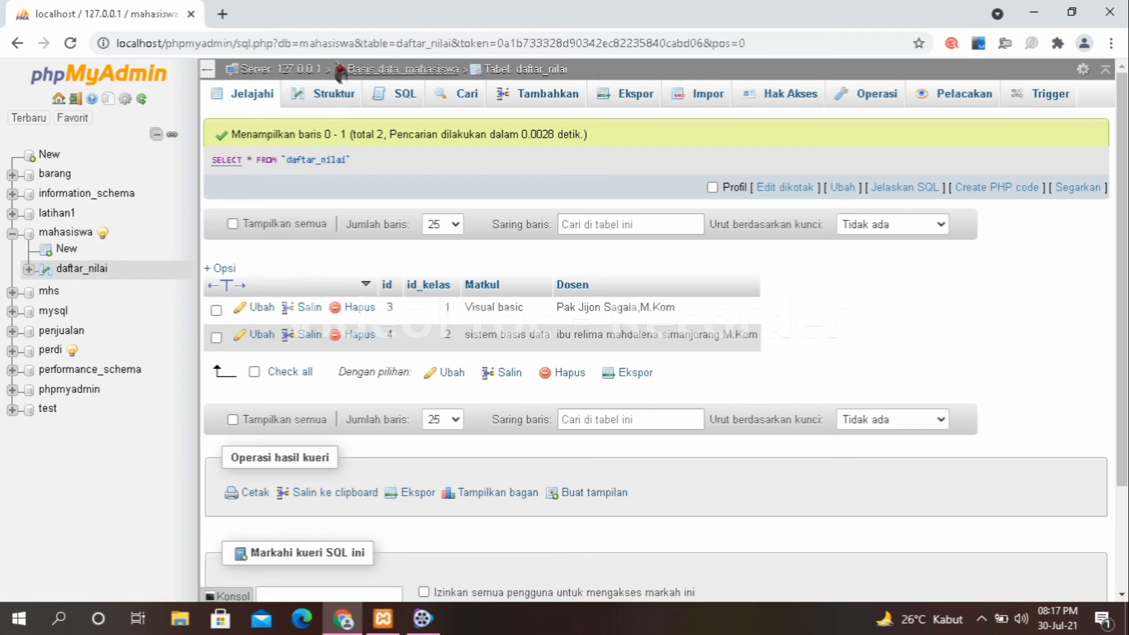
Reload daftar_nilai, then return to the mahasiswa database overview.
{"action": "left_click", "coordinate": [87, 272]}
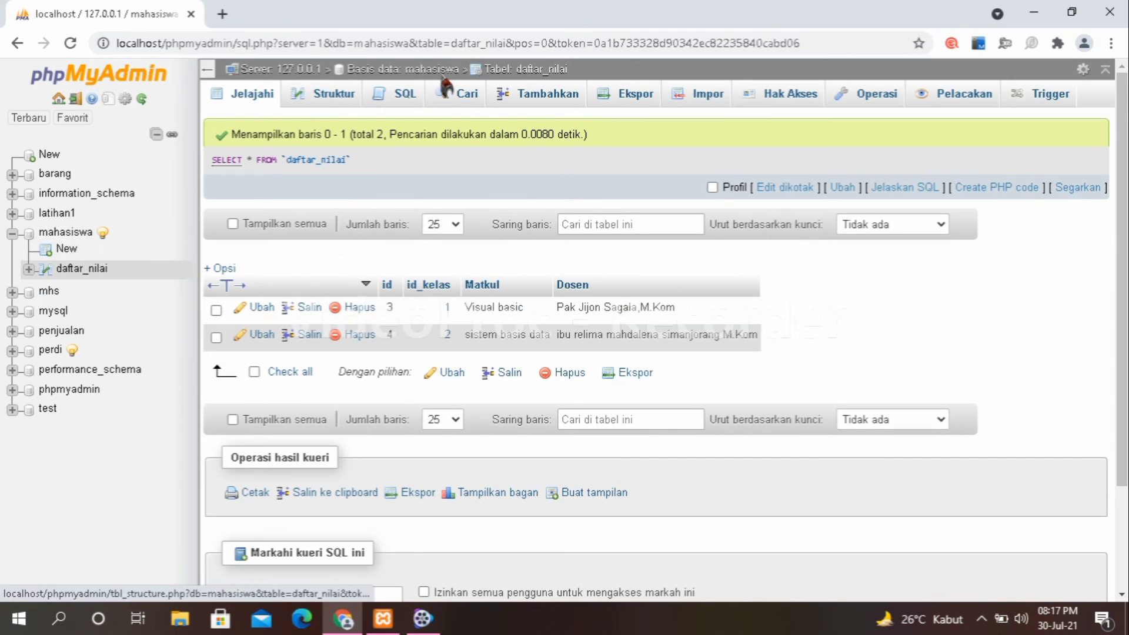
{"action": "left_click", "coordinate": [408, 75]}
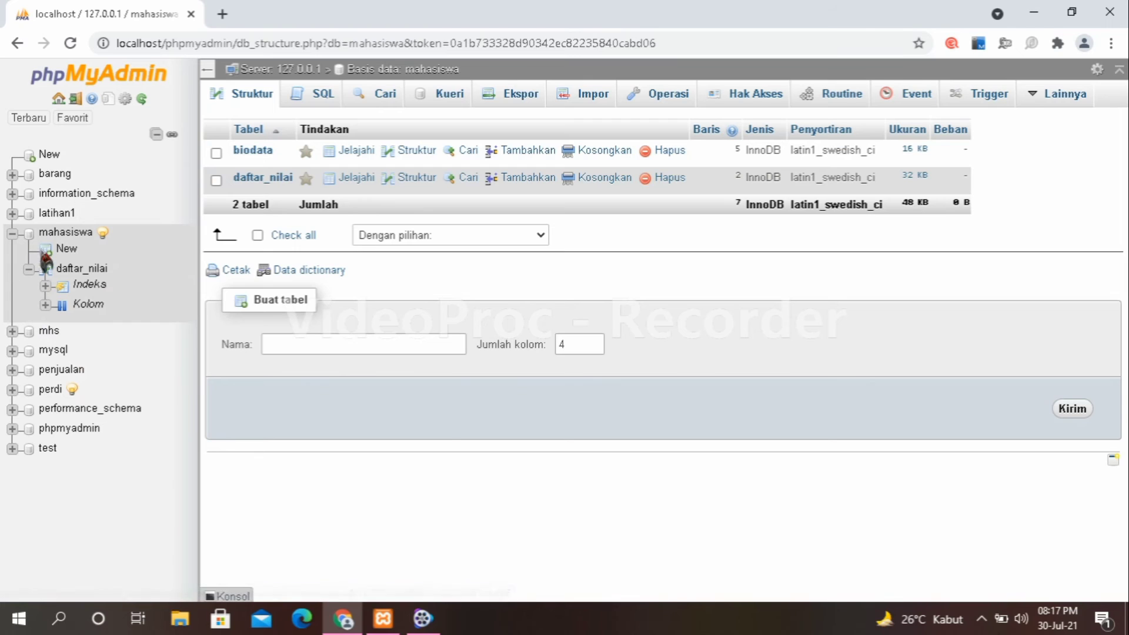
Browse the biodata and daftar_nilai rows, then open the biodata table's Struktur page.
{"action": "left_click", "coordinate": [12, 234]}
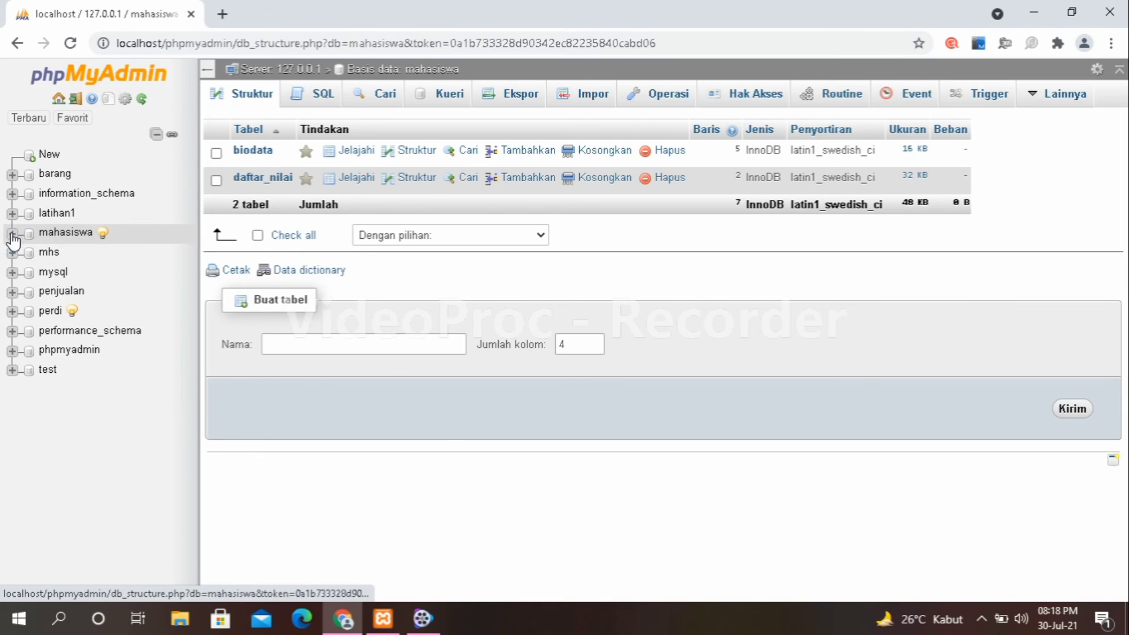
{"action": "left_click", "coordinate": [13, 234]}
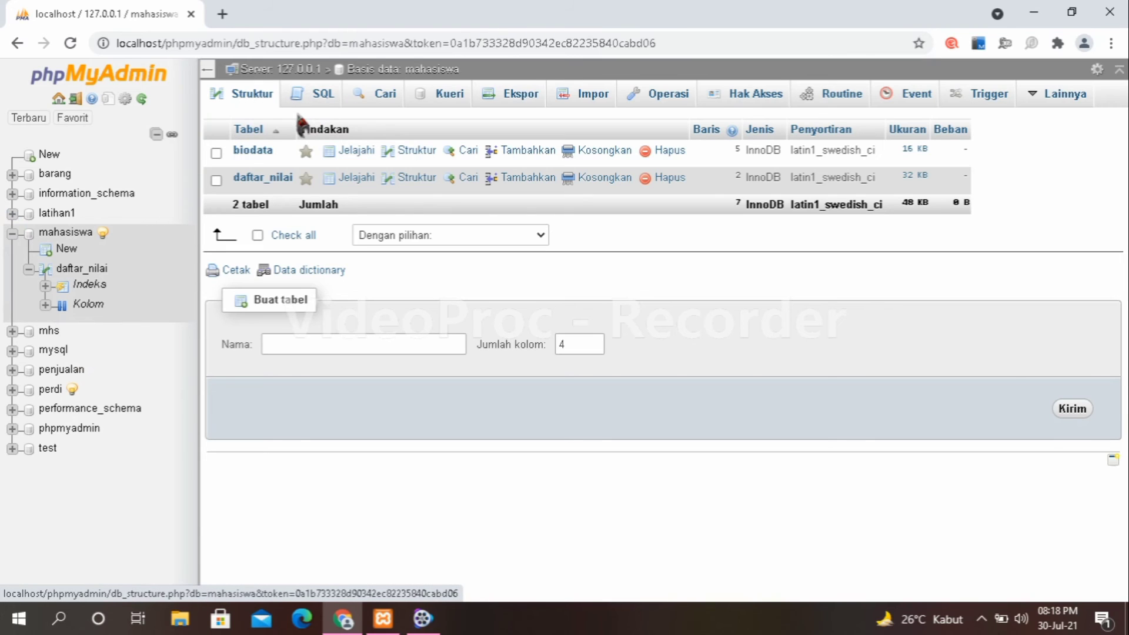
{"action": "left_click", "coordinate": [254, 151]}
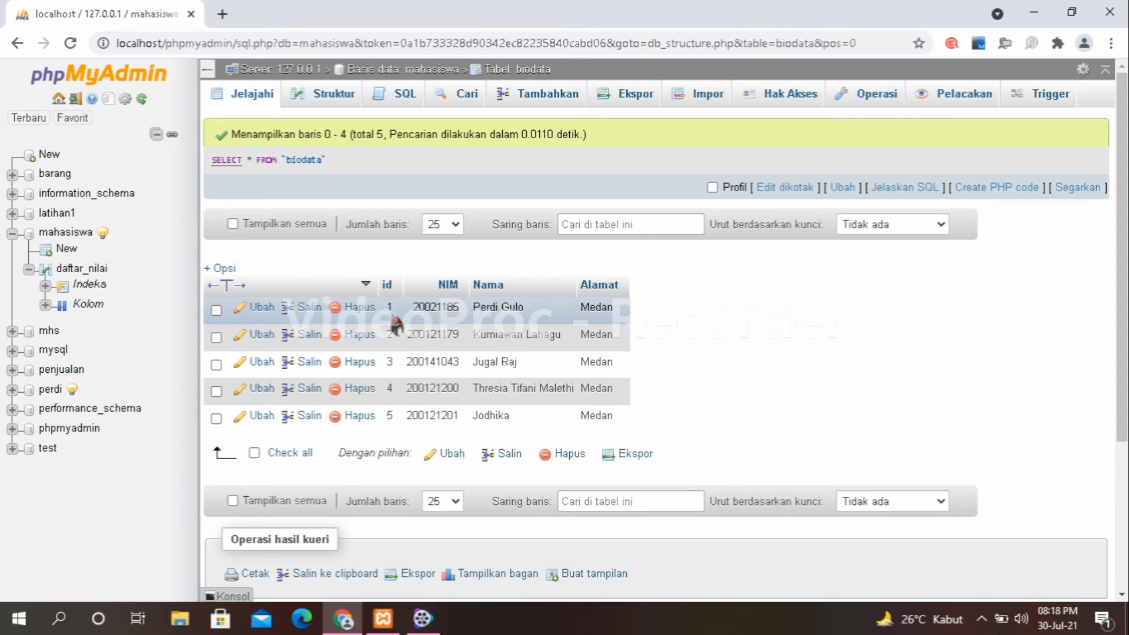
{"action": "left_click", "coordinate": [84, 268]}
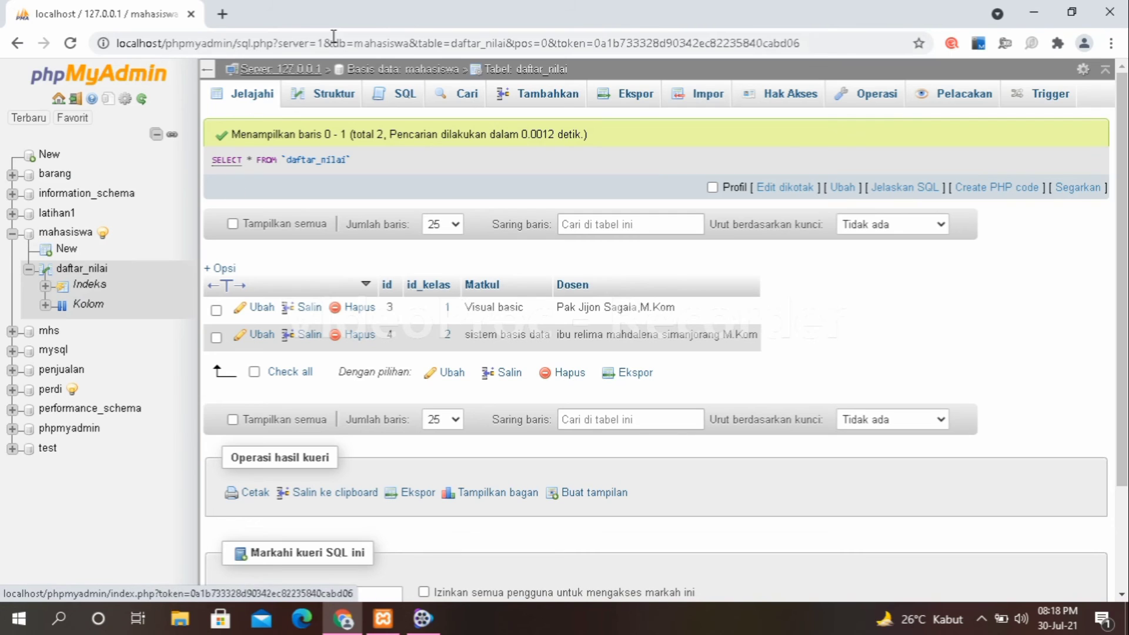
{"action": "left_click", "coordinate": [431, 71]}
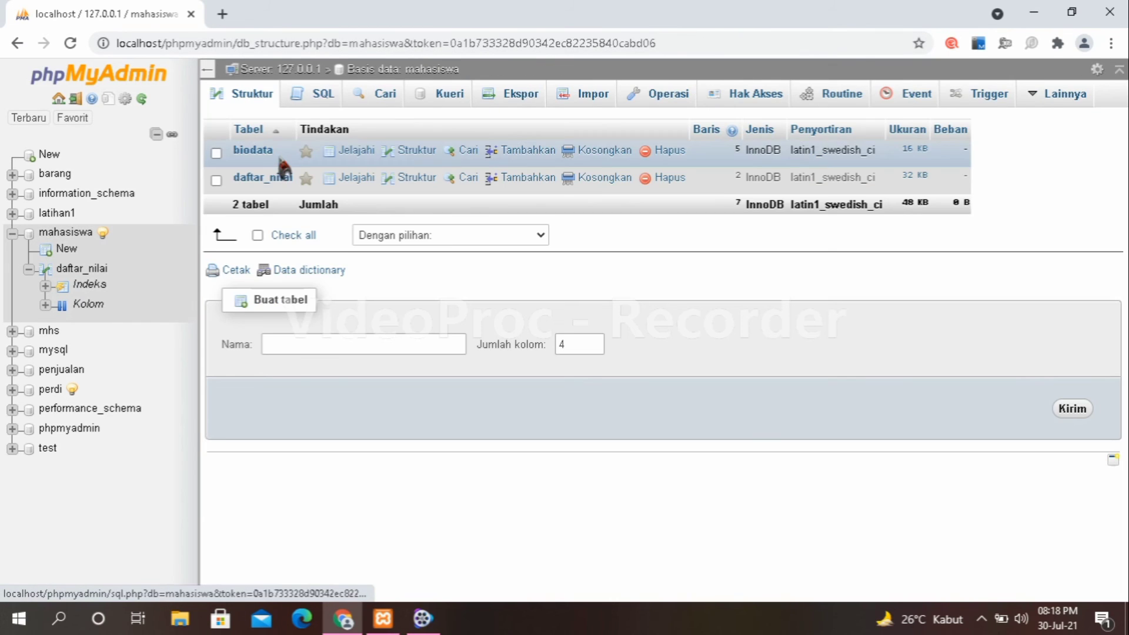
{"action": "left_click", "coordinate": [266, 150]}
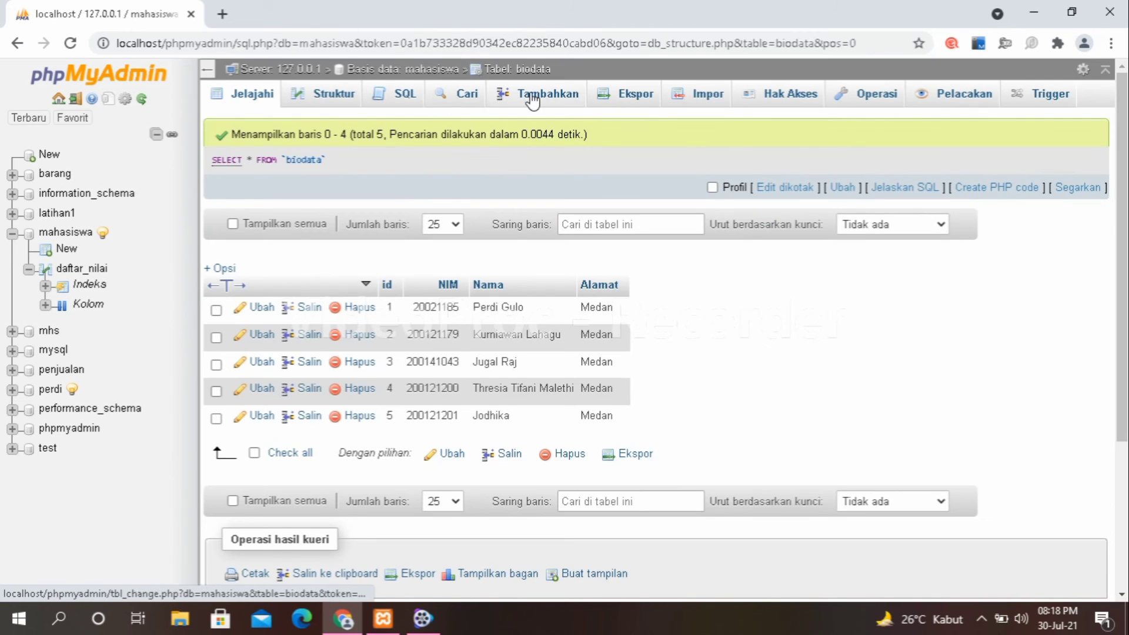
{"action": "left_click", "coordinate": [321, 106]}
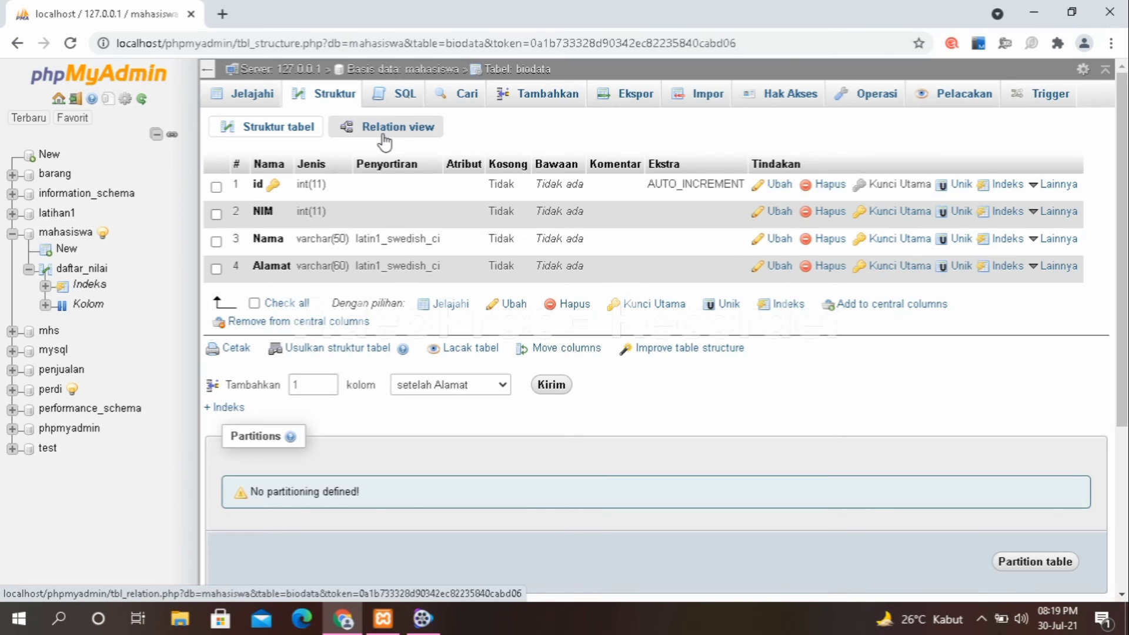
In Relation view, link biodata.id to daftar_nilai with CASCADE on delete and update.
{"action": "left_click", "coordinate": [384, 141]}
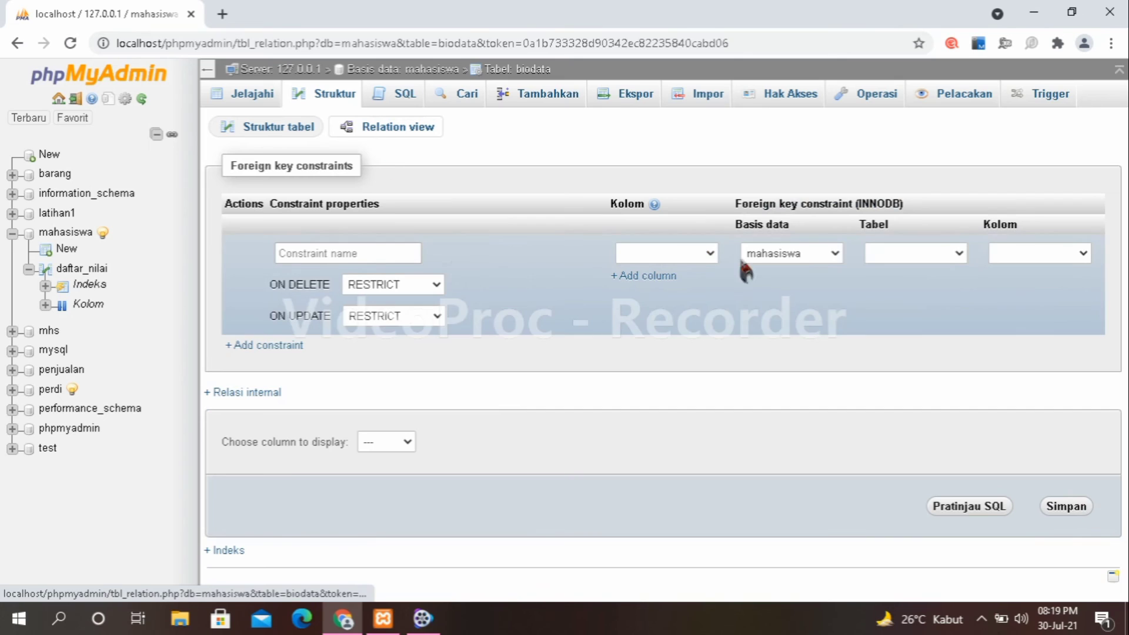
{"action": "left_click", "coordinate": [714, 254]}
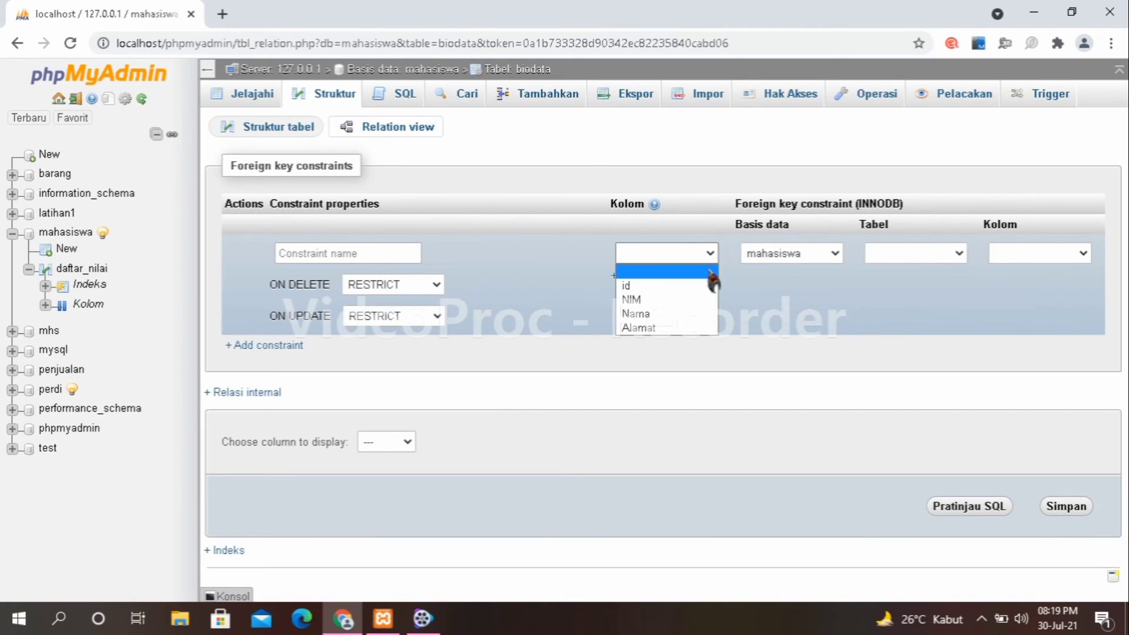
{"action": "left_click", "coordinate": [704, 286]}
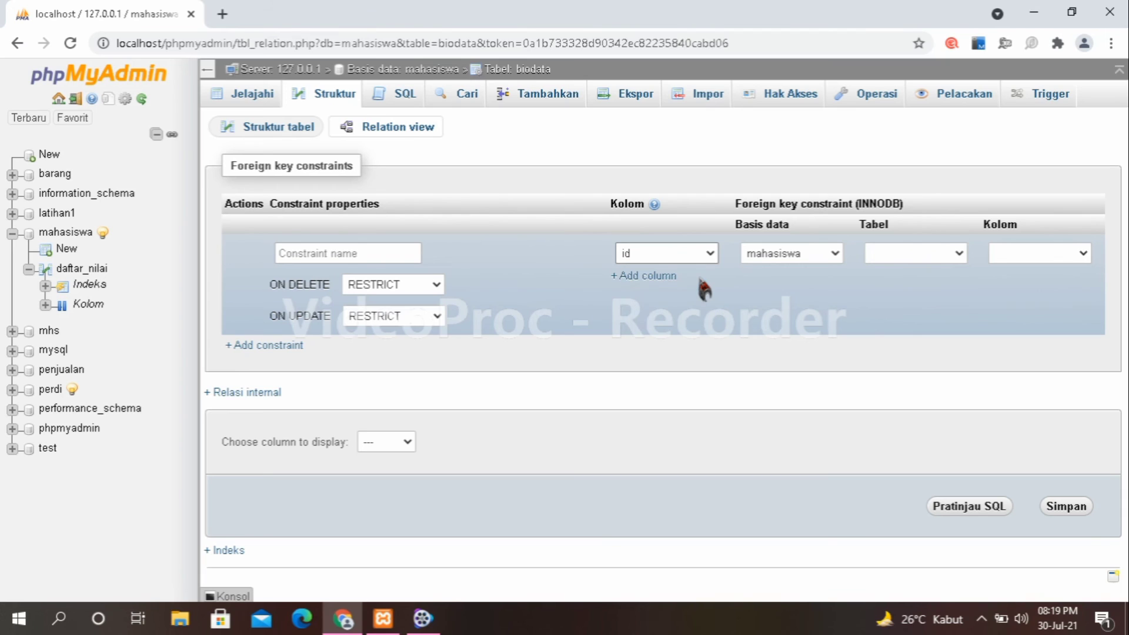
{"action": "left_click", "coordinate": [957, 253]}
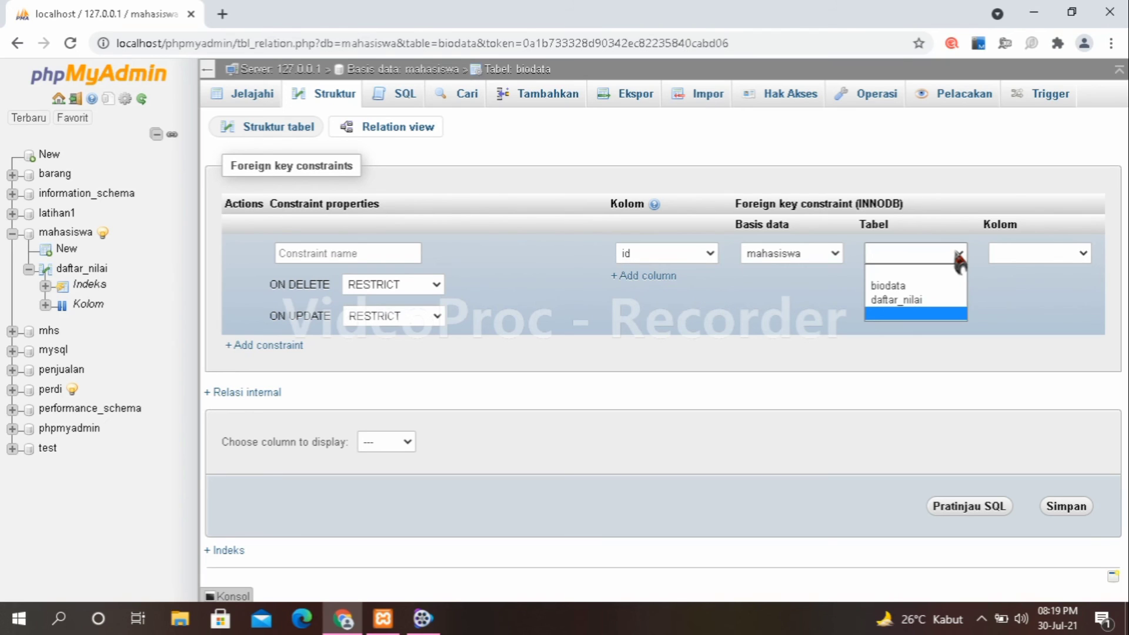
{"action": "left_click", "coordinate": [933, 303]}
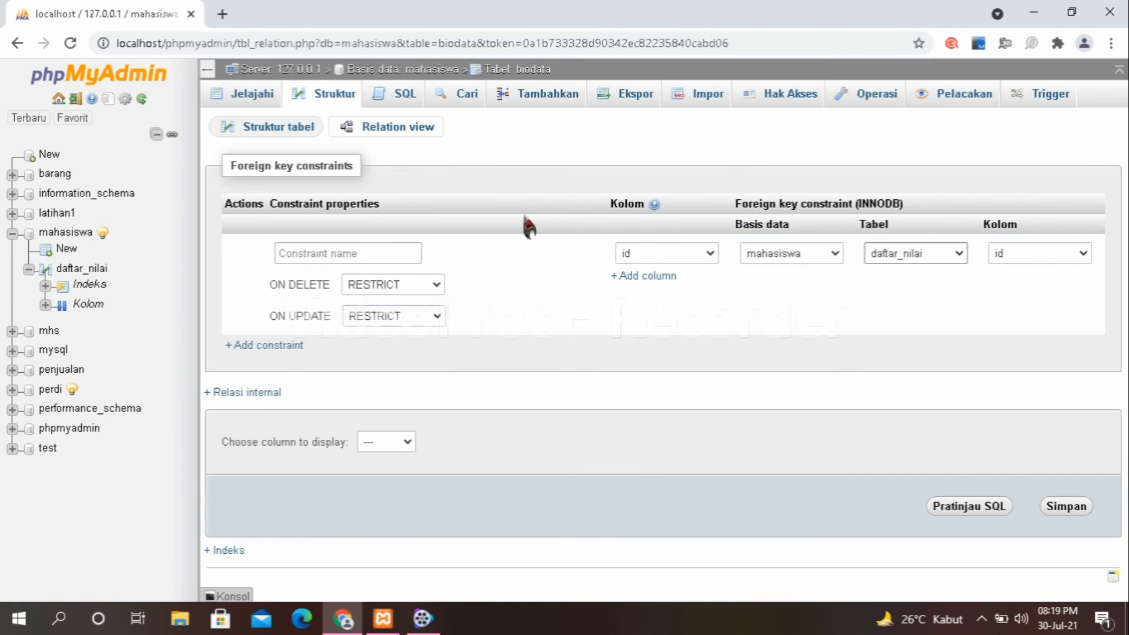
{"action": "left_click", "coordinate": [437, 286]}
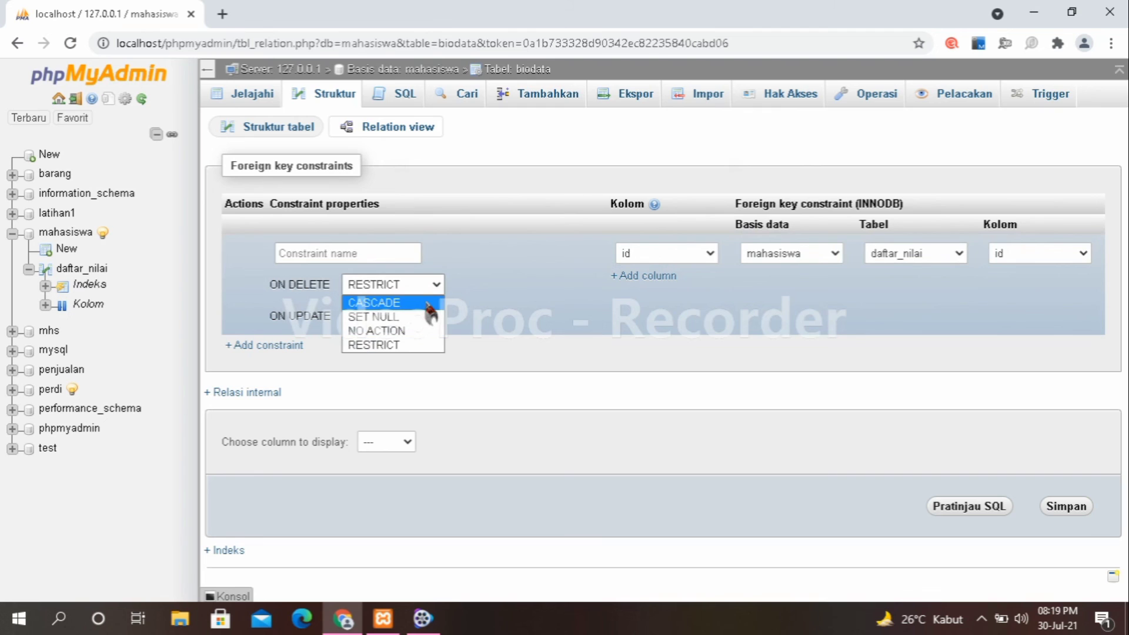
{"action": "left_click", "coordinate": [427, 302]}
{"action": "left_click", "coordinate": [427, 316]}
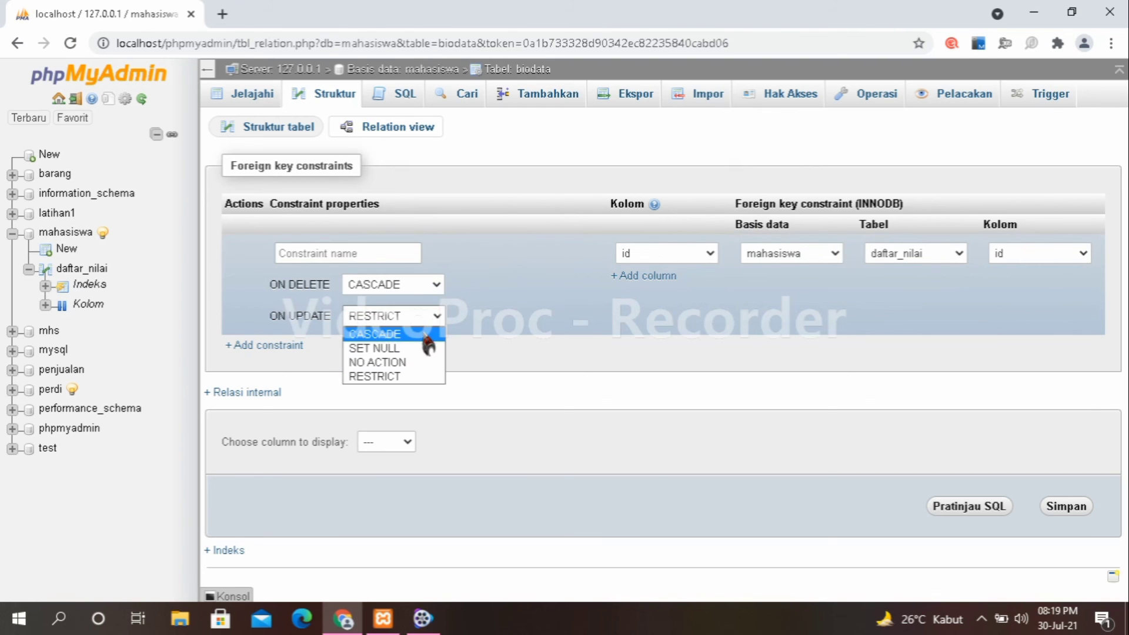
{"action": "left_click", "coordinate": [426, 336]}
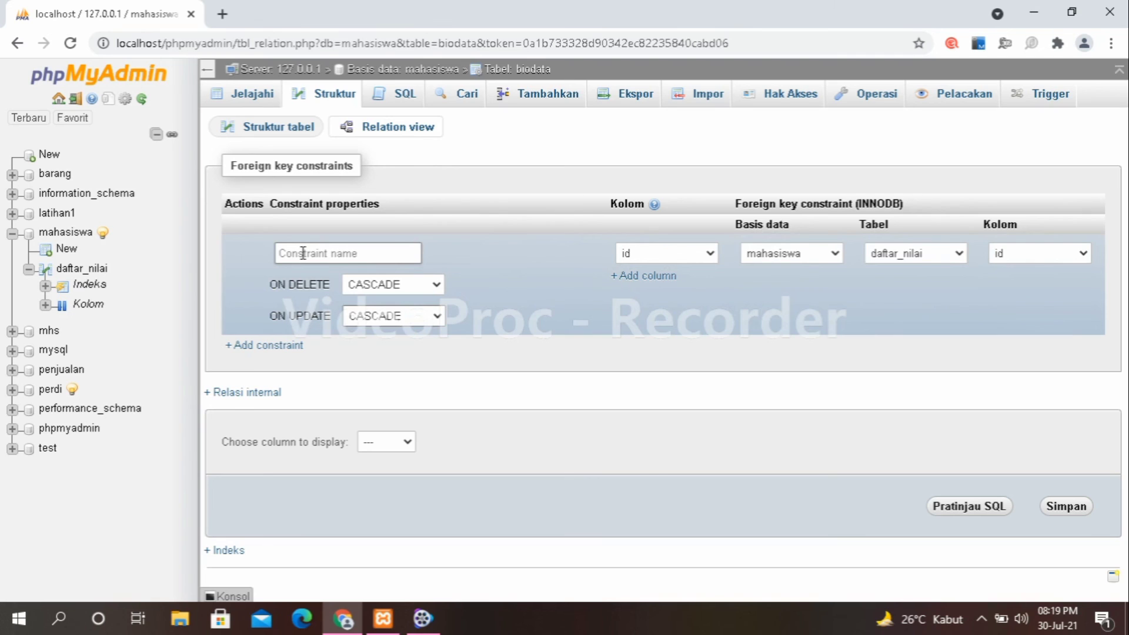
Name the constraint fa_Mahasiswa and keep id as both the local and referenced column.
{"action": "left_click", "coordinate": [303, 253]}
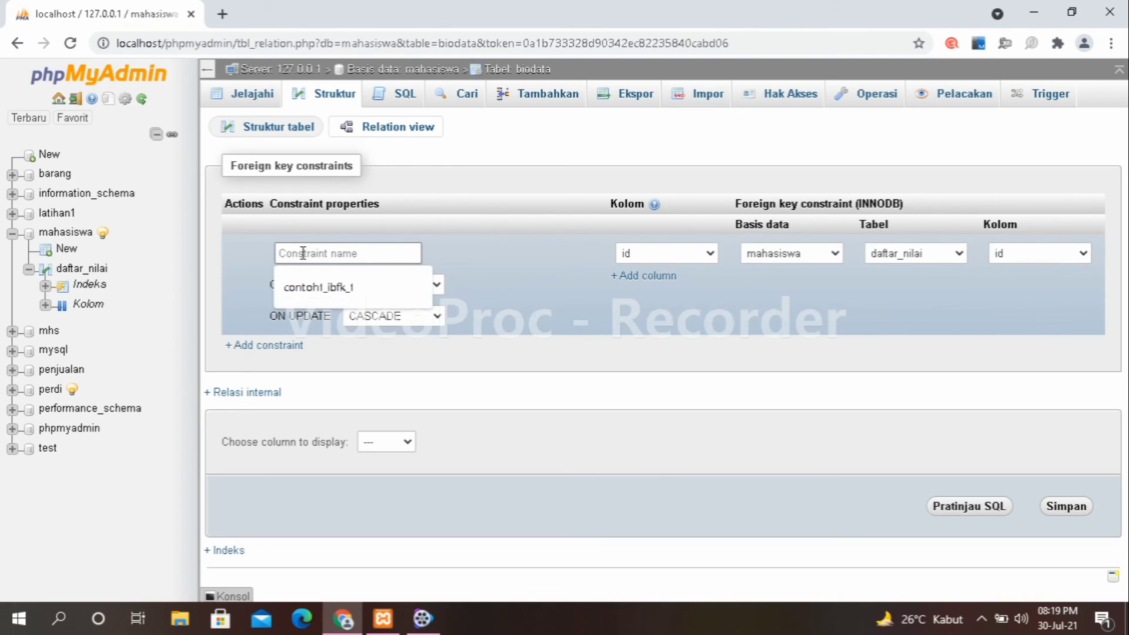
{"action": "type", "text": "fa_Mahasiswa"}
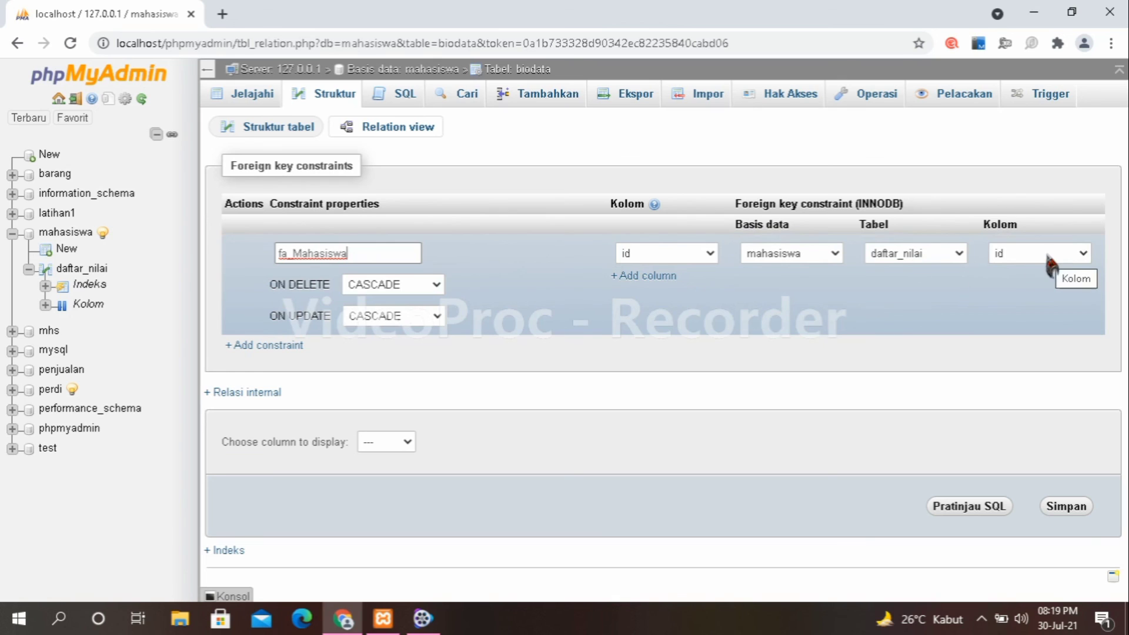
{"action": "left_click", "coordinate": [1081, 257]}
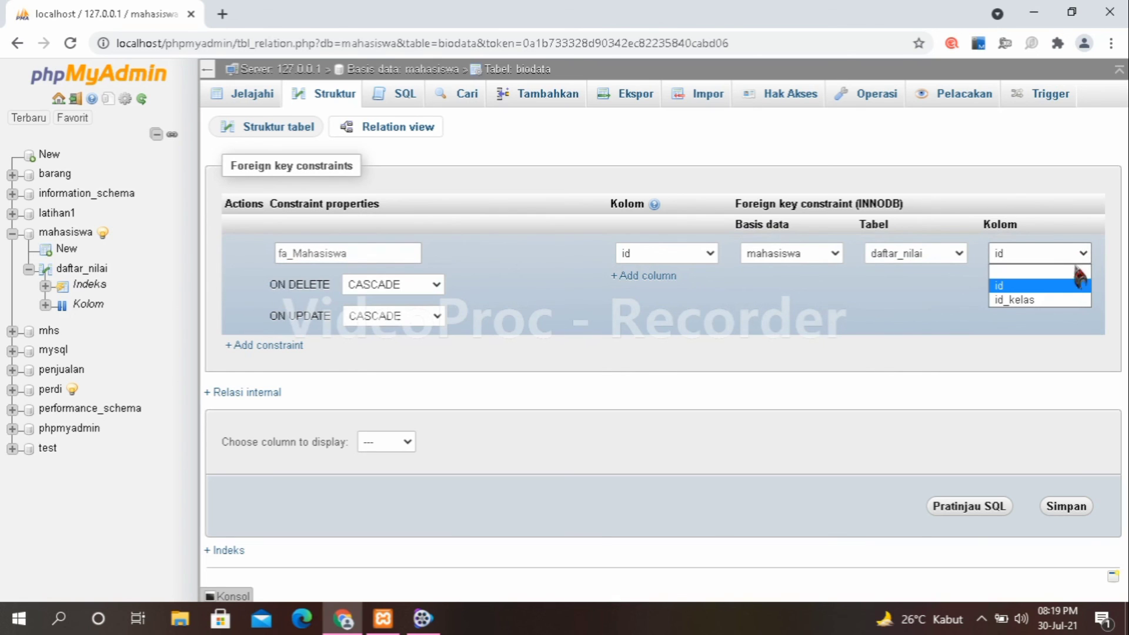
{"action": "left_click", "coordinate": [928, 322]}
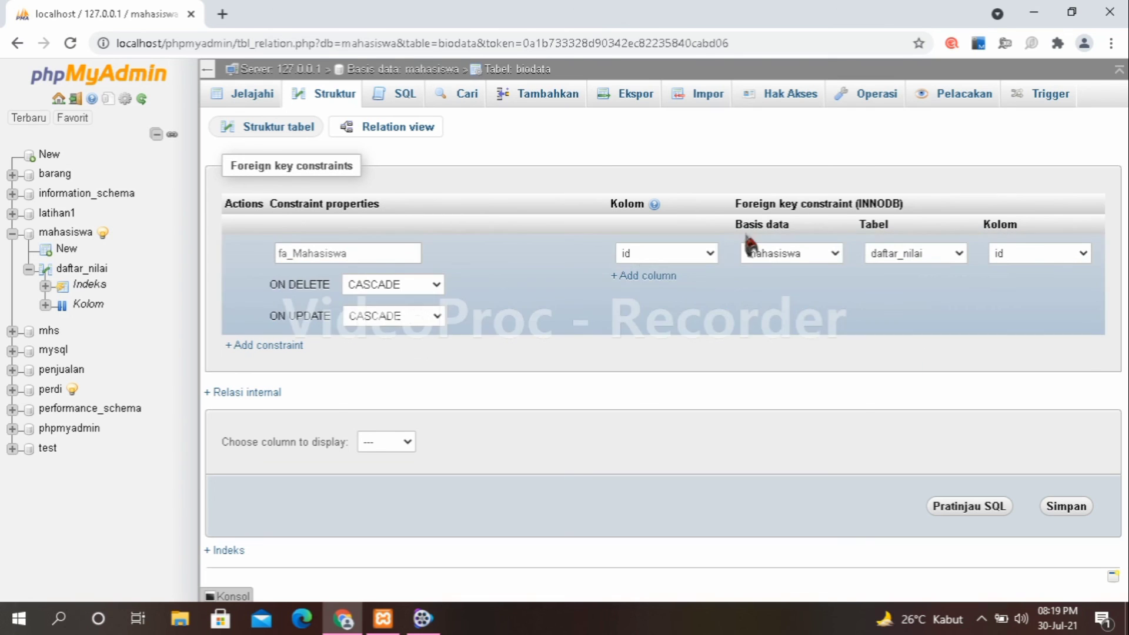
{"action": "left_click", "coordinate": [710, 254]}
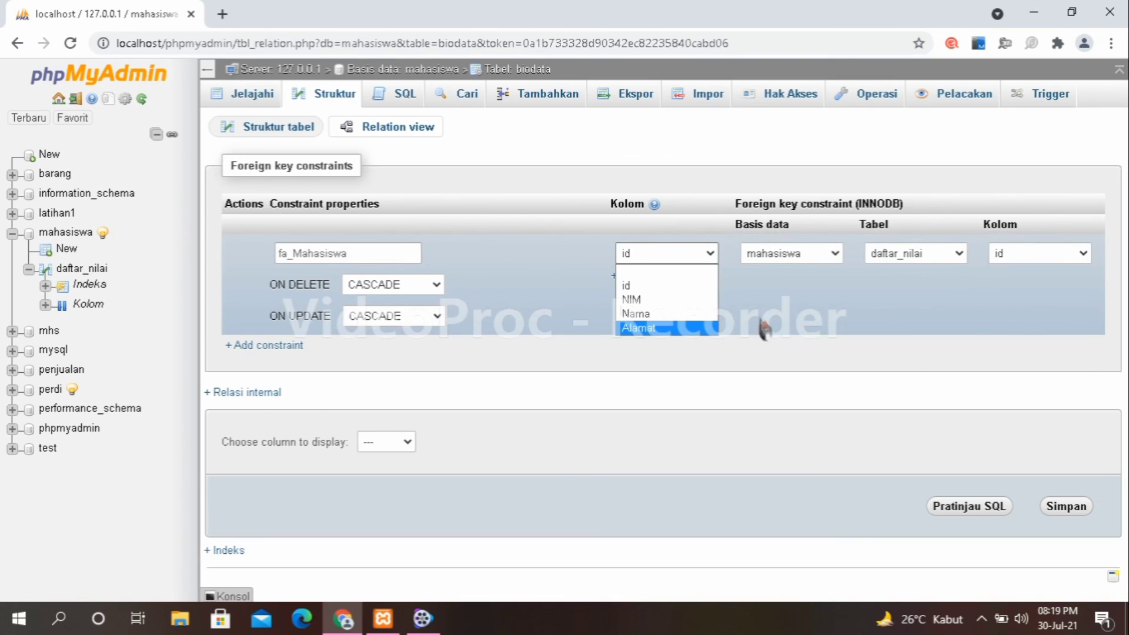
{"action": "left_click", "coordinate": [779, 302]}
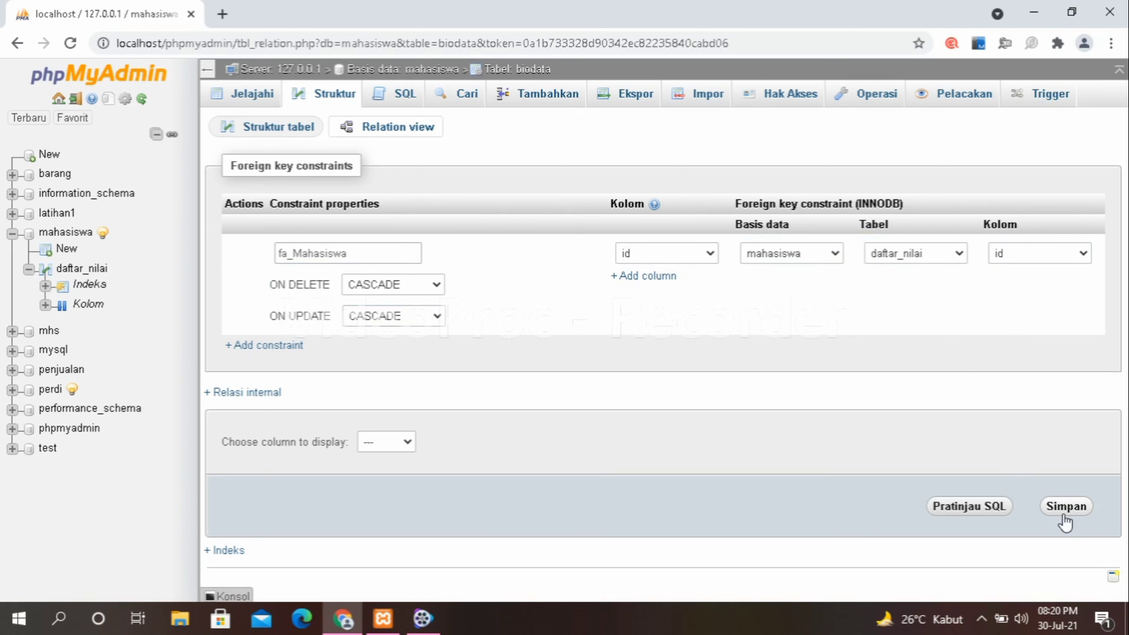
Attempt to save the fa_Mahasiswa foreign key (rejected with #1452), then browse daftar_nilai's two rows.
{"action": "left_click", "coordinate": [1064, 512]}
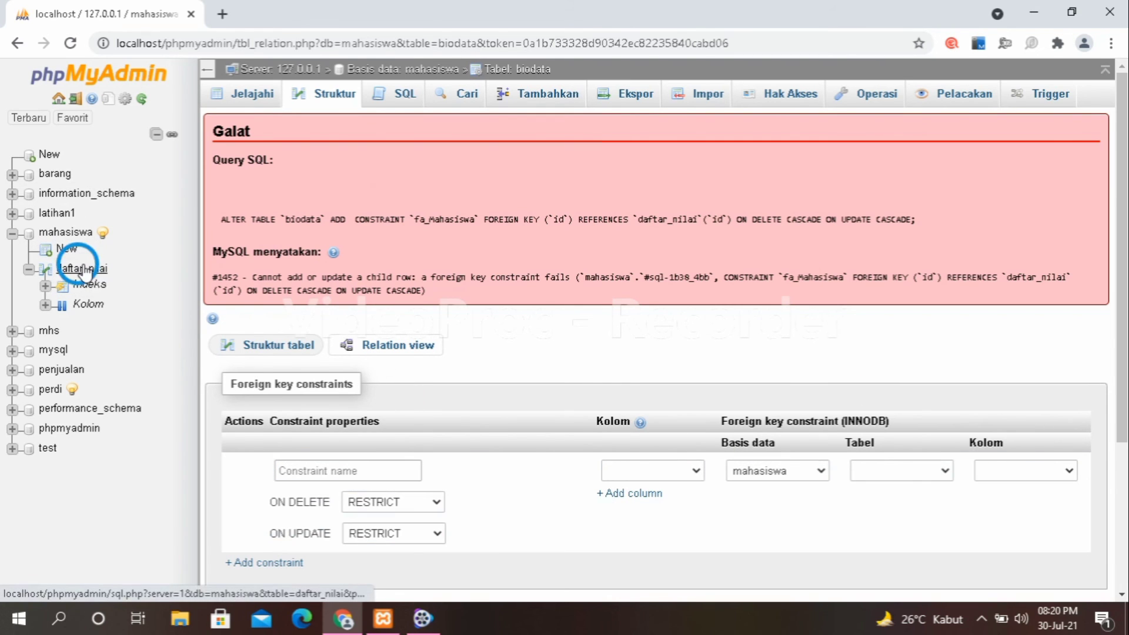
{"action": "left_click", "coordinate": [85, 271]}
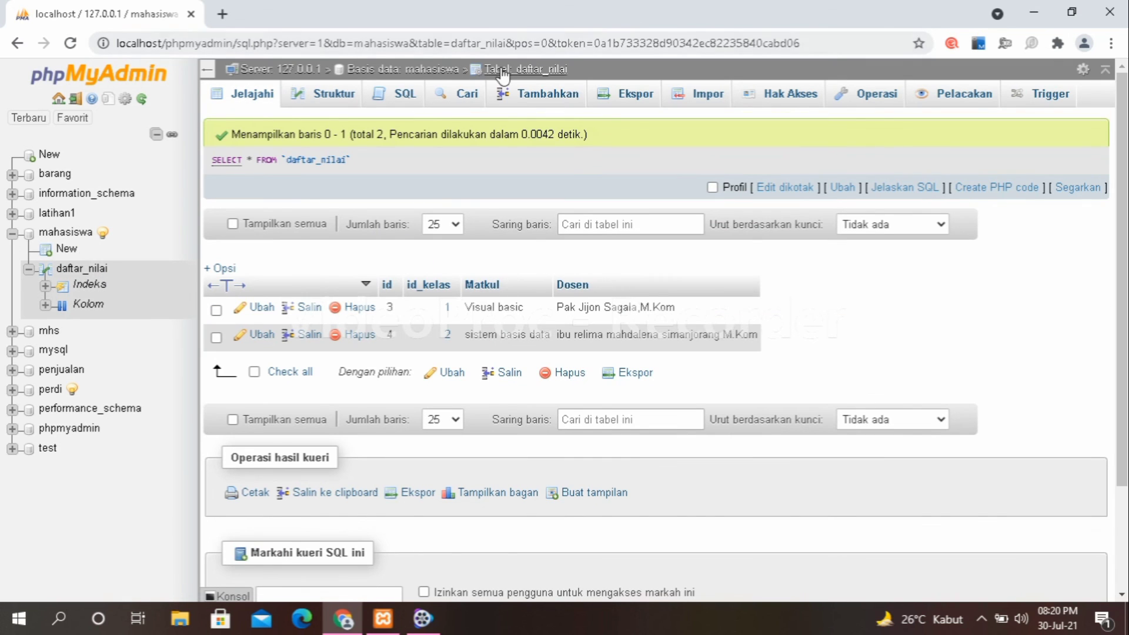
Delete biodata row id 2 and verify daftar_nilai now holds only row id 3, Visual basic.
{"action": "left_click", "coordinate": [421, 69]}
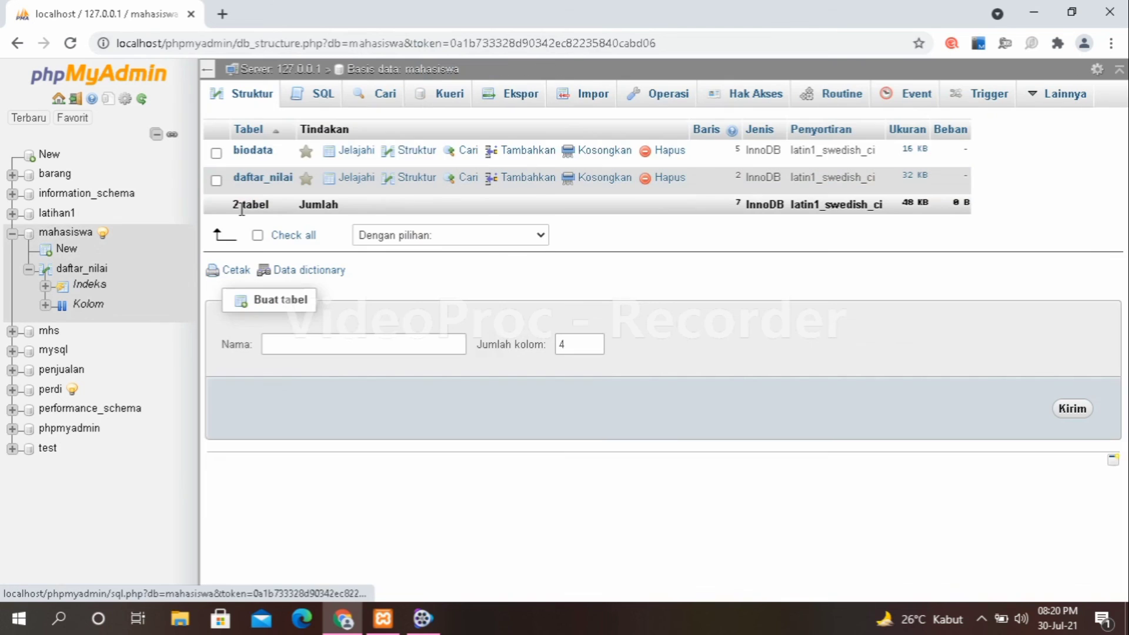
{"action": "left_click", "coordinate": [251, 155]}
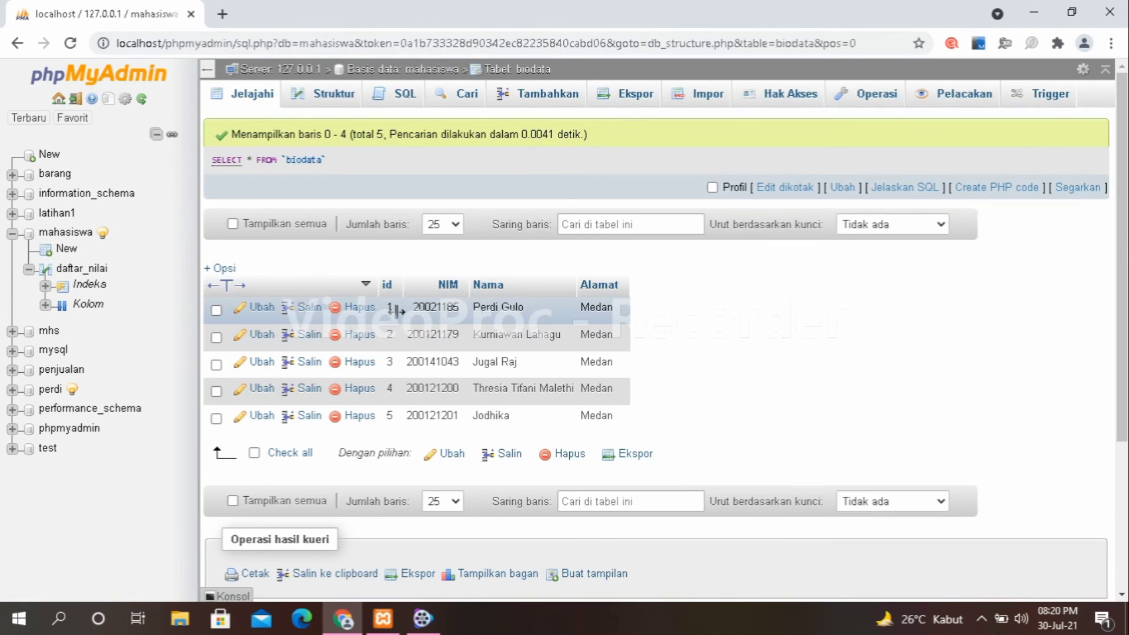
{"action": "left_click", "coordinate": [360, 335]}
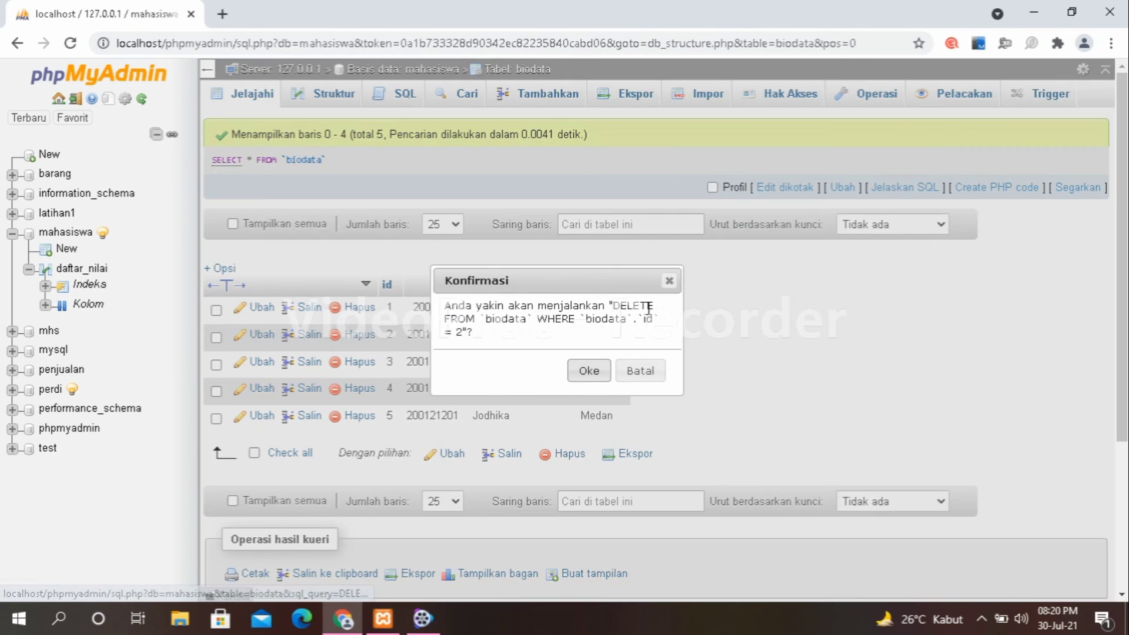
{"action": "left_click", "coordinate": [581, 372]}
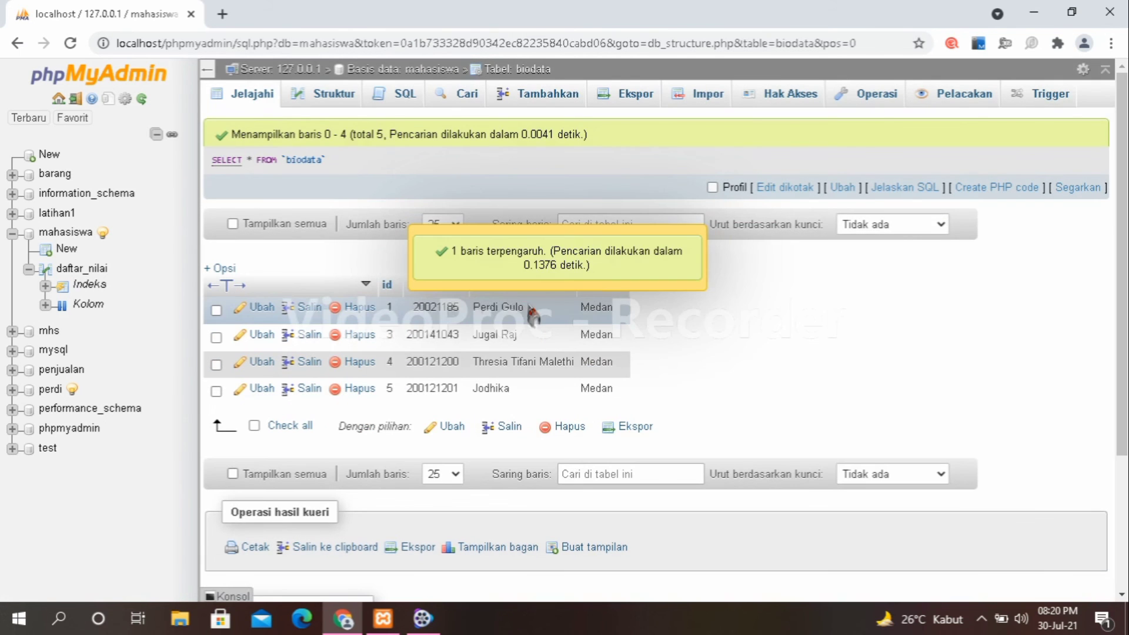
{"action": "left_click", "coordinate": [82, 269]}
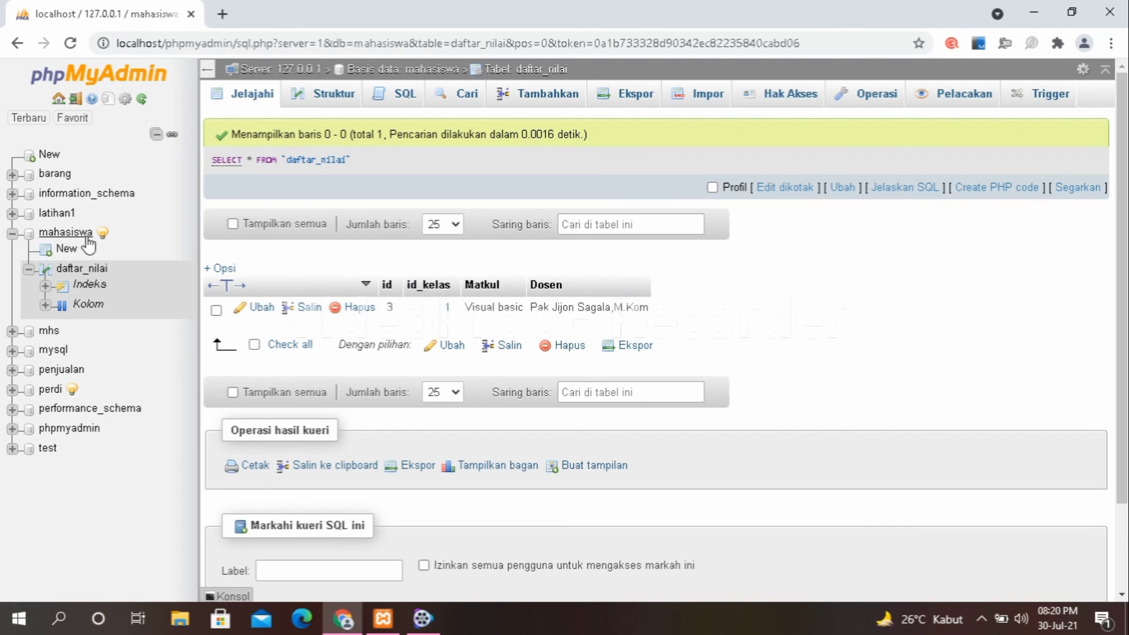
Recheck biodata and daftar_nilai, ending on biodata's four remaining rows (ids 1, 3, 4, 5).
{"action": "left_click", "coordinate": [442, 72]}
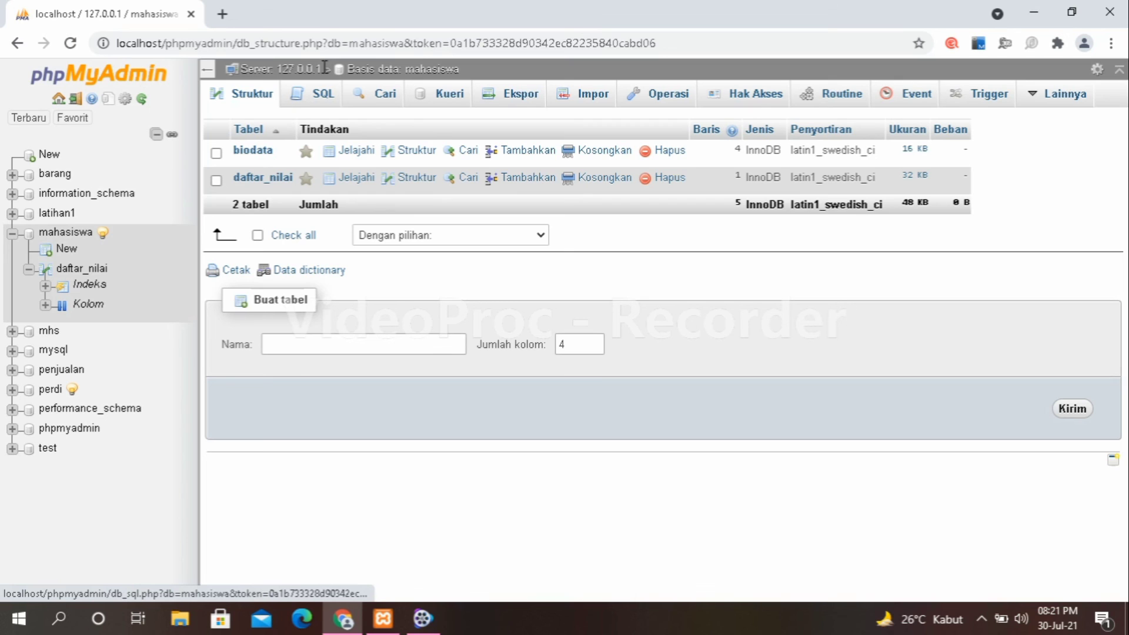
{"action": "left_click", "coordinate": [350, 151]}
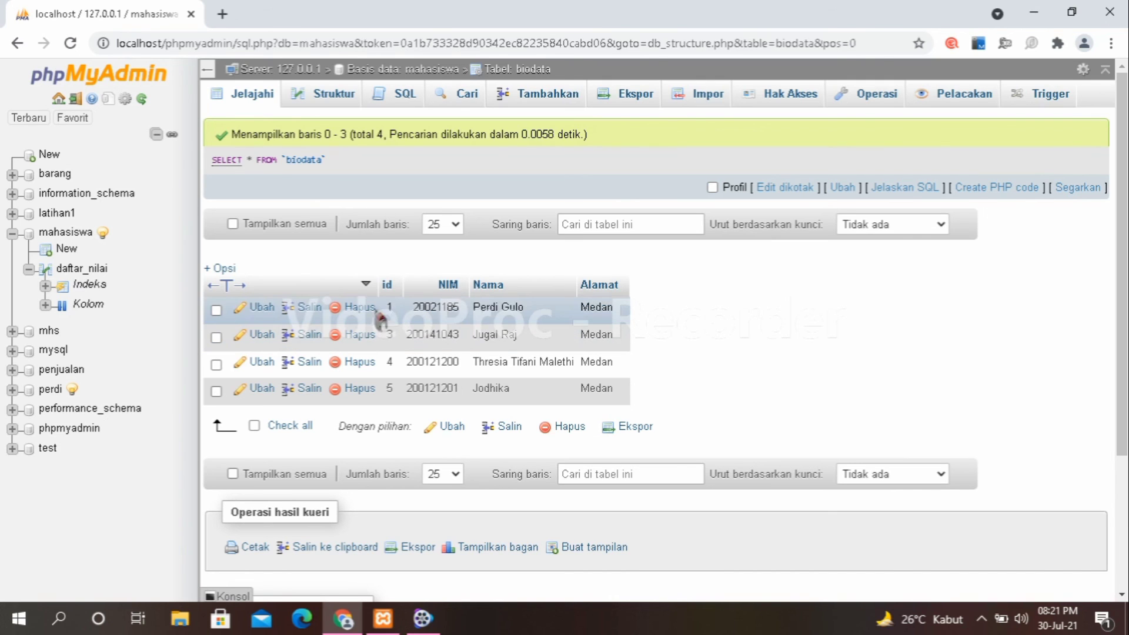
{"action": "left_click", "coordinate": [101, 271]}
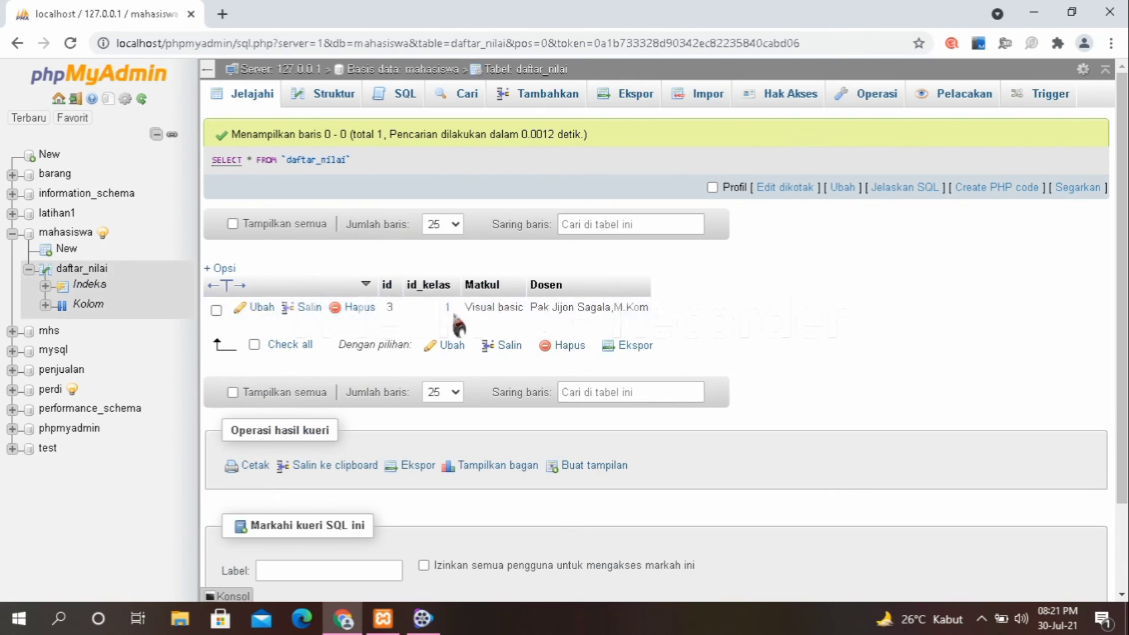
{"action": "left_click", "coordinate": [408, 70]}
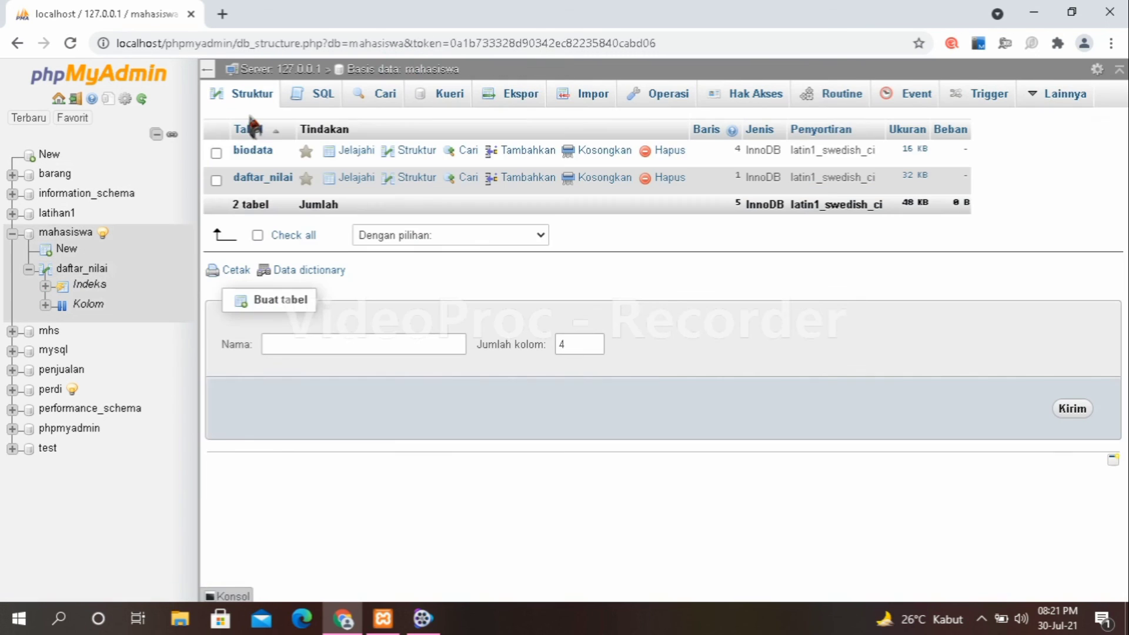
{"action": "left_click", "coordinate": [257, 157]}
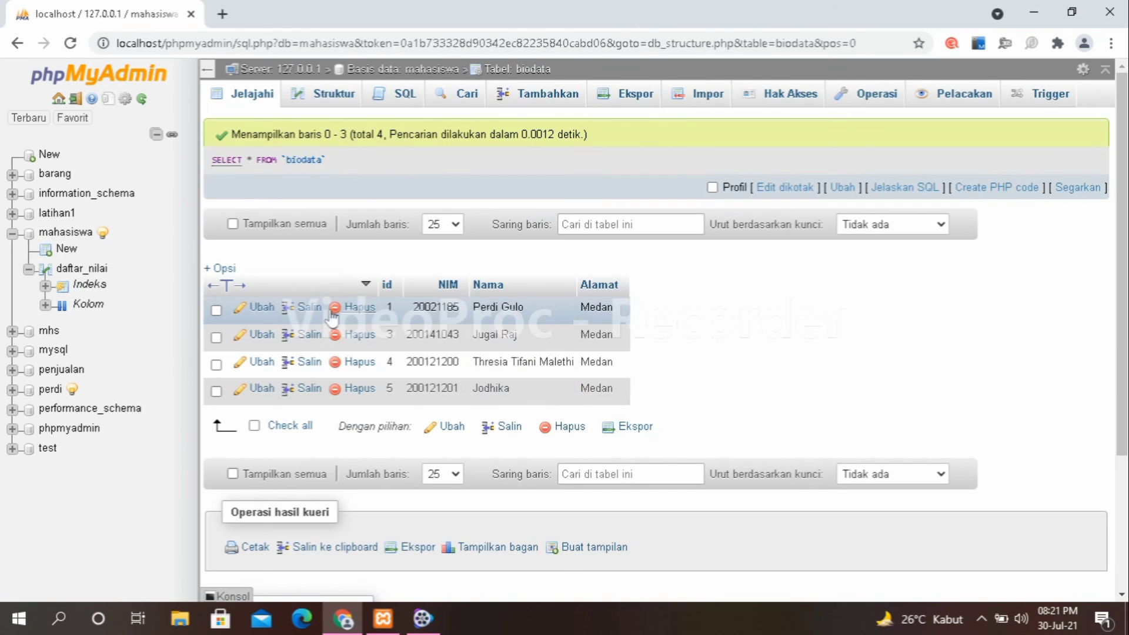
Delete biodata row id 1, verify daftar_nilai is empty and view its structure, then launch Desainer.
{"action": "left_click", "coordinate": [374, 308]}
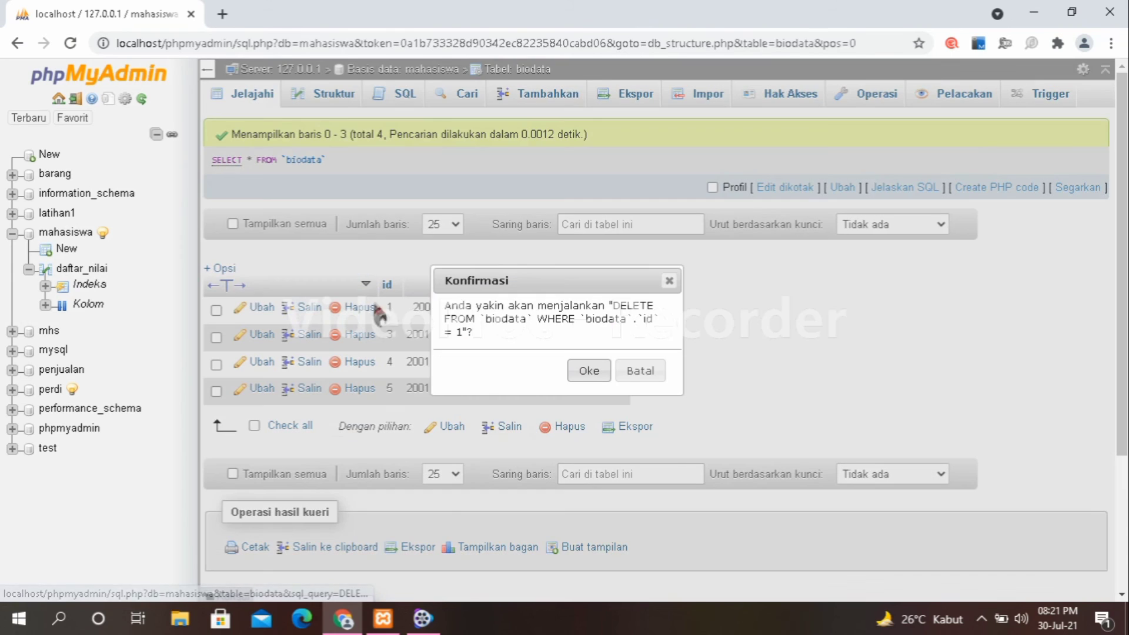
{"action": "left_click", "coordinate": [588, 370]}
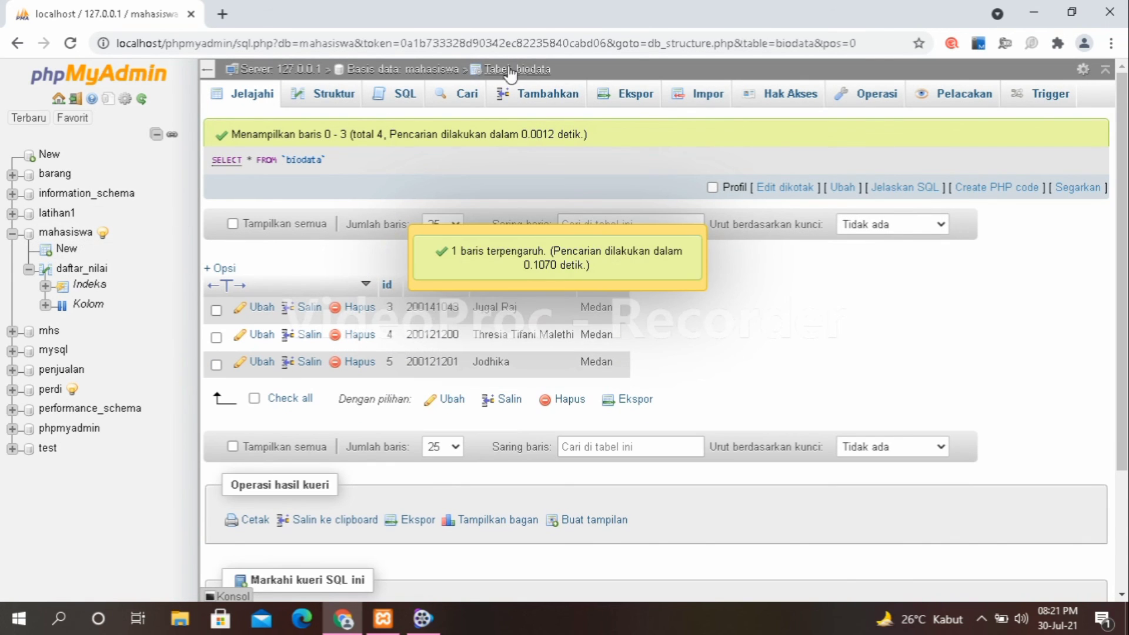
{"action": "left_click", "coordinate": [86, 271]}
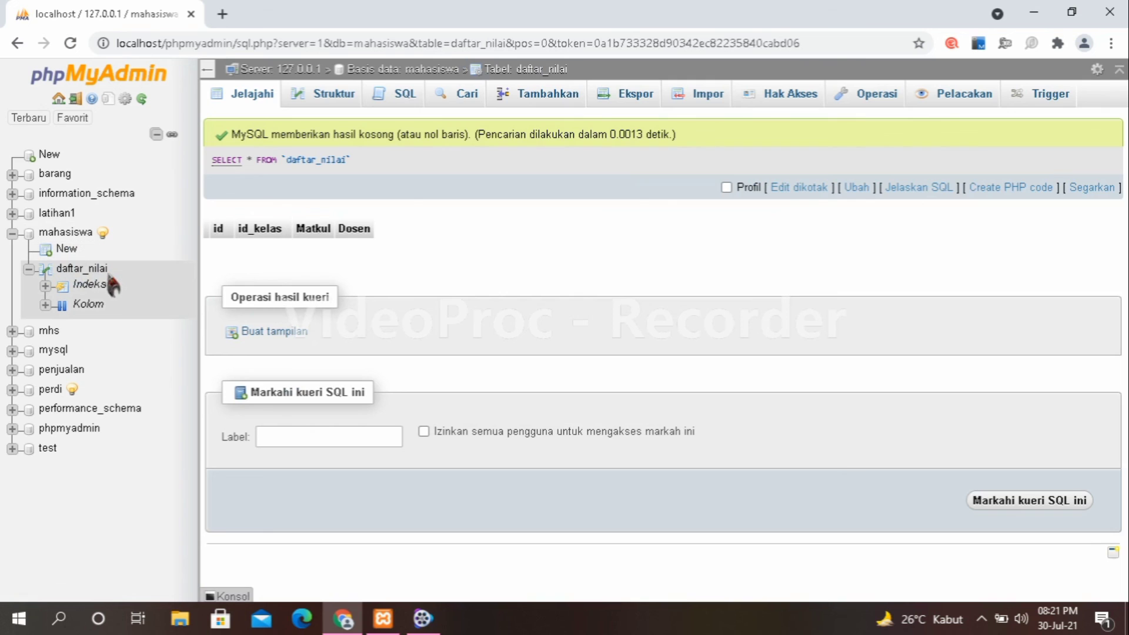
{"action": "left_click", "coordinate": [334, 98]}
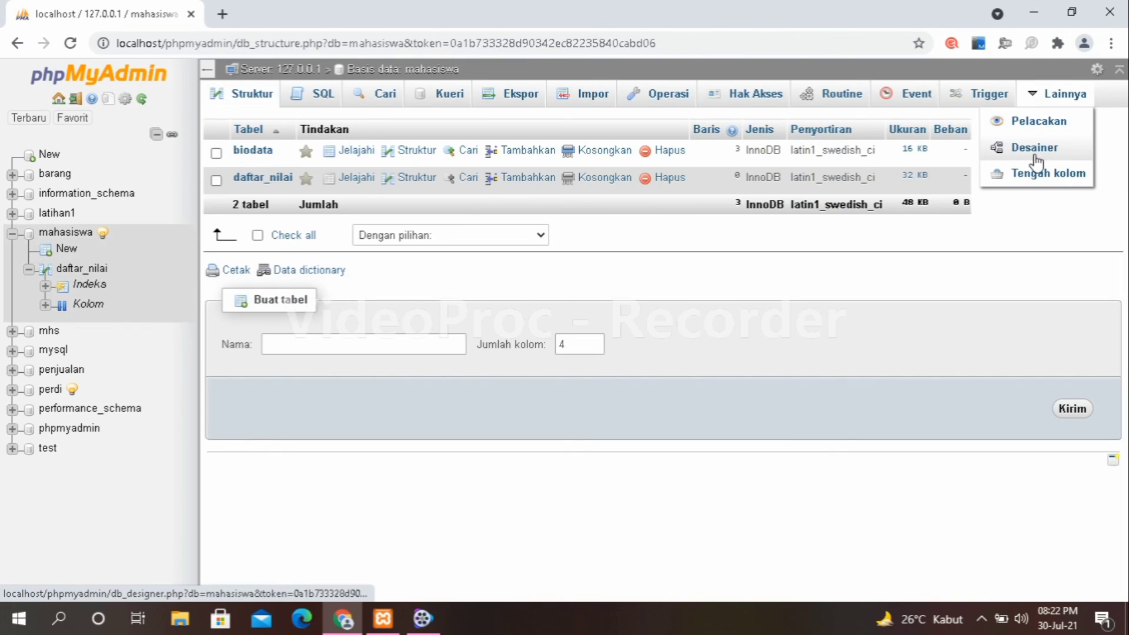
{"action": "left_click", "coordinate": [1034, 154]}
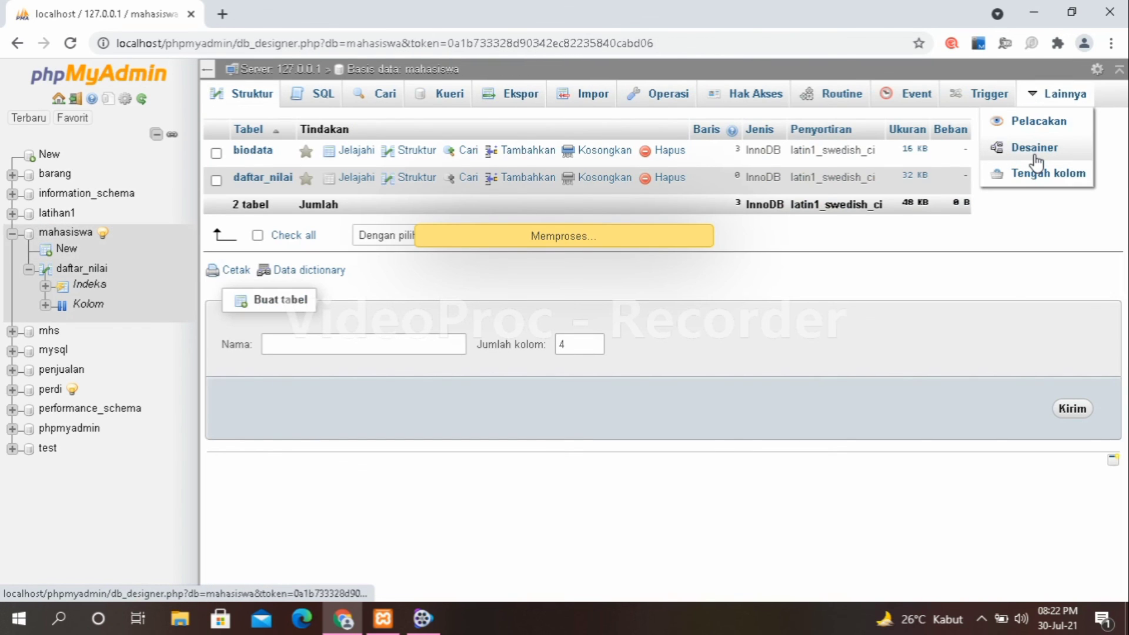